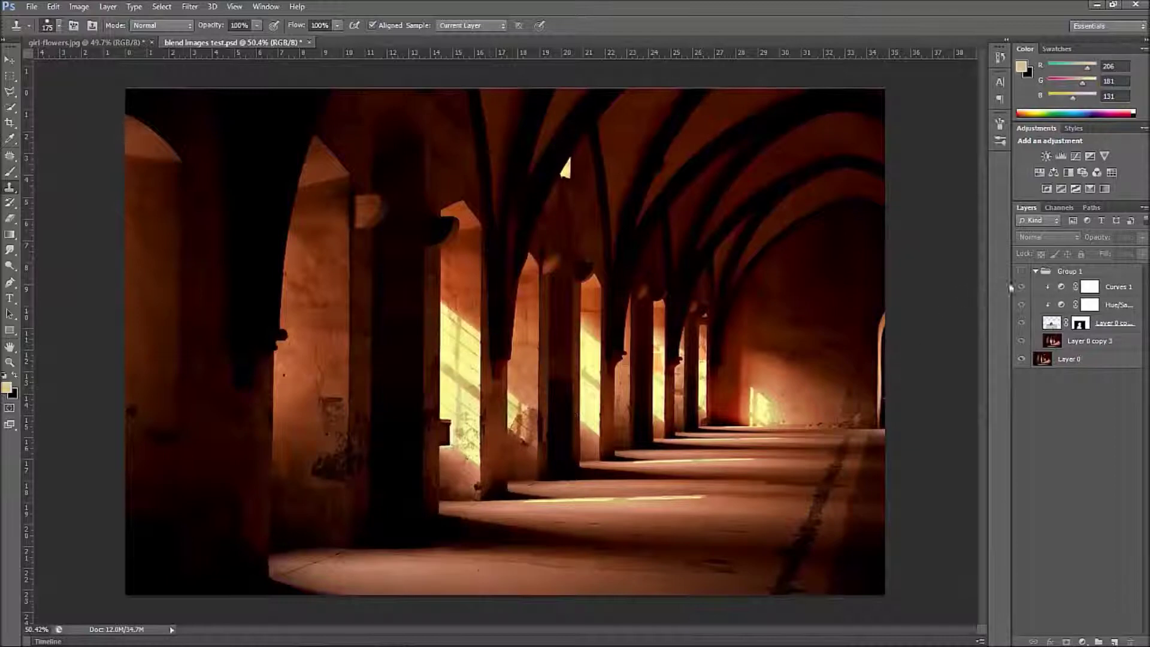
Step: Show Group 1 and compare the composite with its Curves and Hue/Saturation adjustments off and on
{"action": "left_click", "coordinate": [1021, 273]}
{"action": "left_click_drag", "start_coordinate": [1022, 286], "coordinate": [1023, 301]}
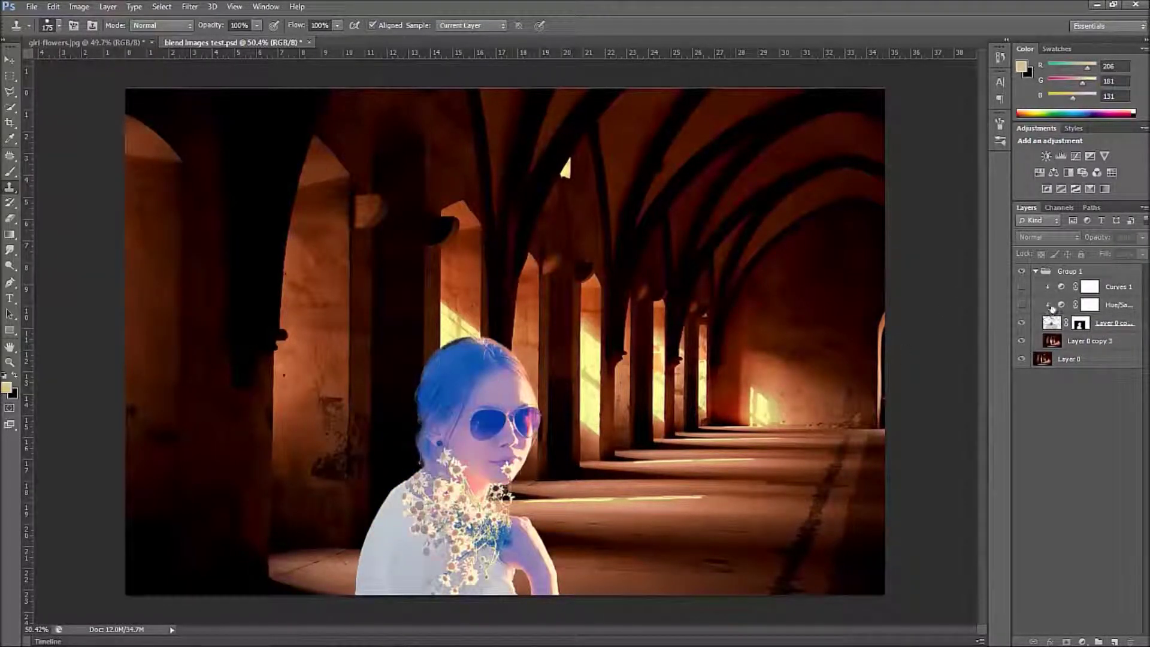
{"action": "left_click_drag", "start_coordinate": [1024, 306], "coordinate": [1022, 287]}
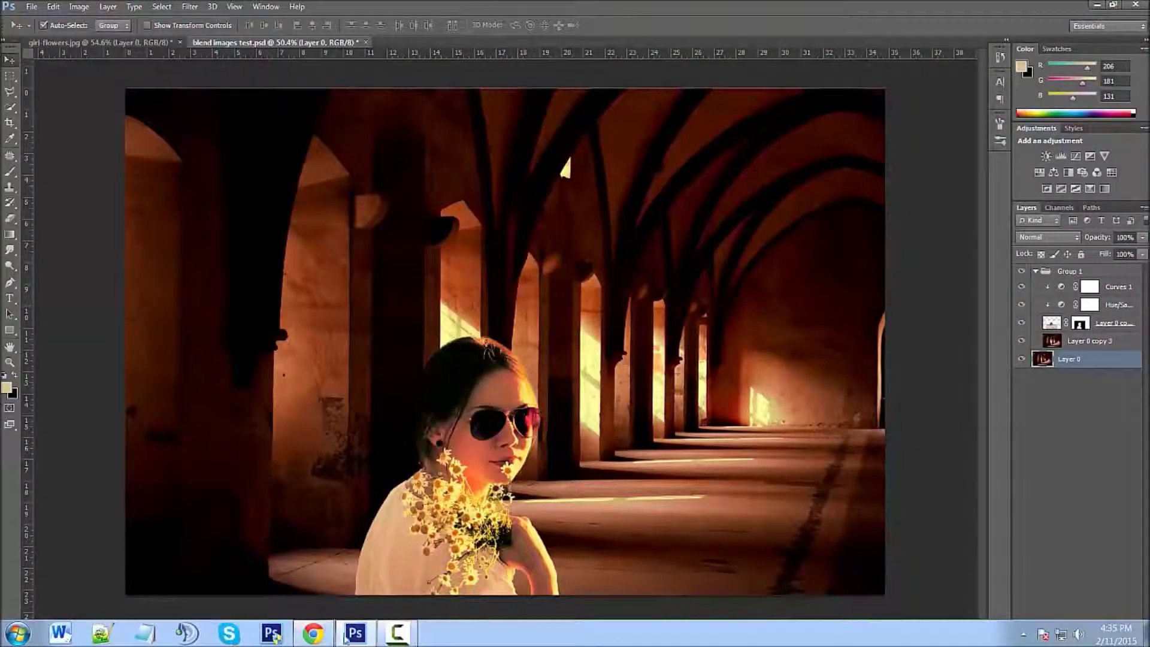
Step: Switch to Chrome and compare the two Unsplash source photos, the girl with flowers and the arched hallway
{"action": "left_click", "coordinate": [313, 633]}
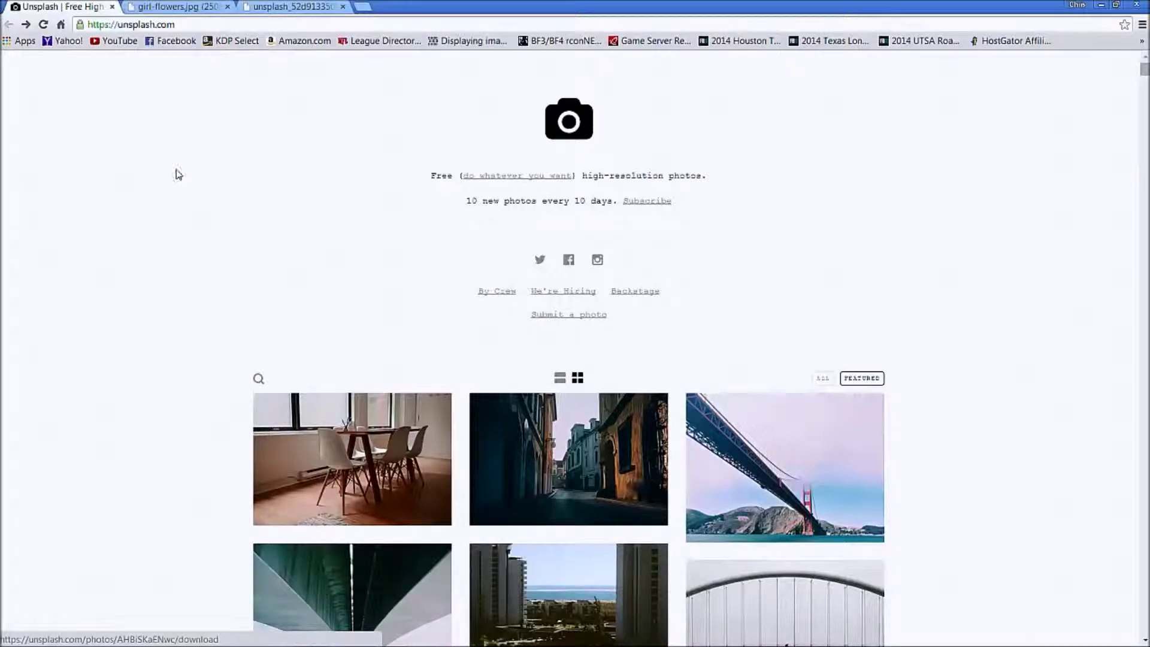
{"action": "left_click", "coordinate": [177, 6]}
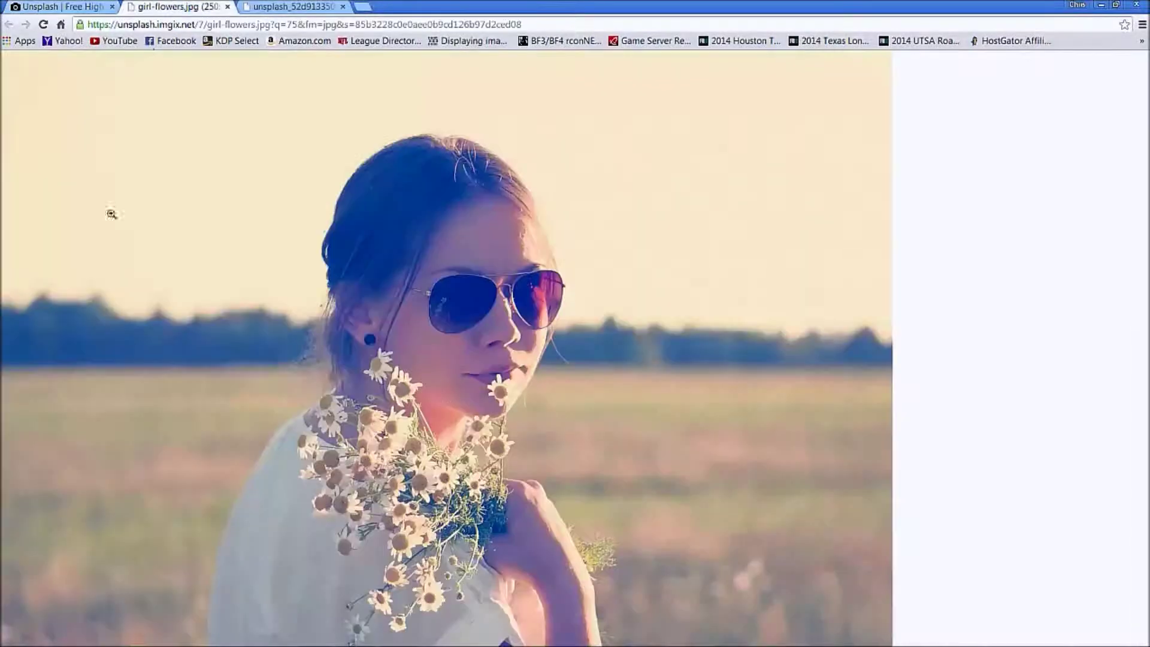
{"action": "left_click", "coordinate": [293, 7]}
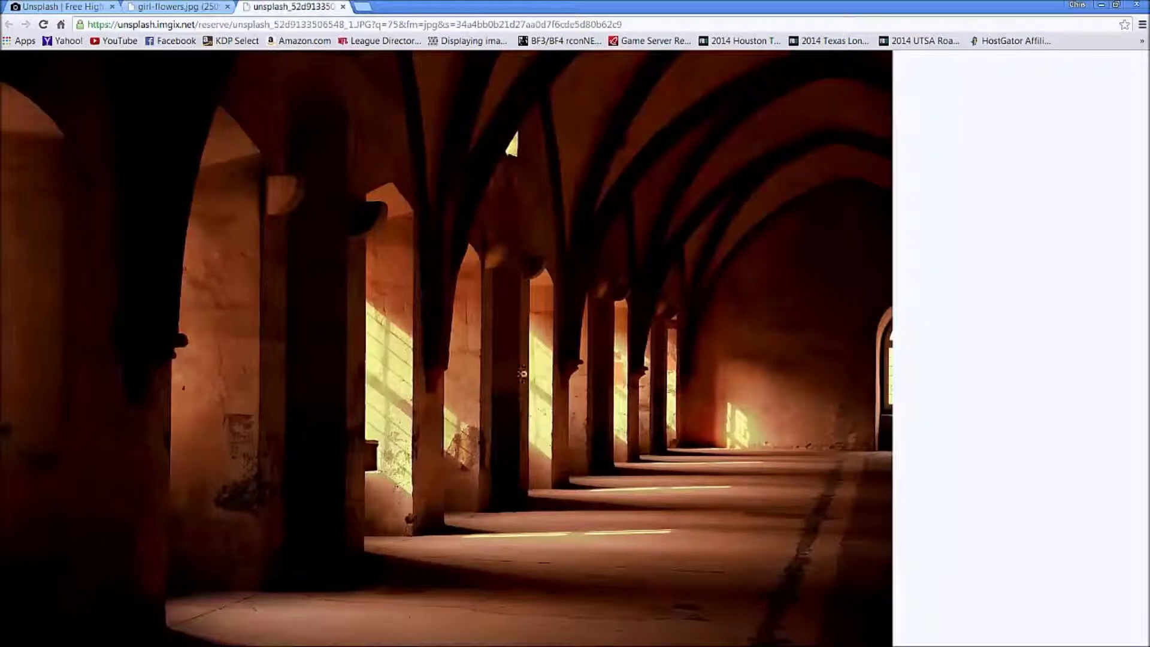
{"action": "left_click", "coordinate": [178, 6]}
{"action": "left_click", "coordinate": [293, 6]}
{"action": "left_click", "coordinate": [179, 6]}
{"action": "left_click", "coordinate": [264, 6]}
{"action": "left_click", "coordinate": [180, 7]}
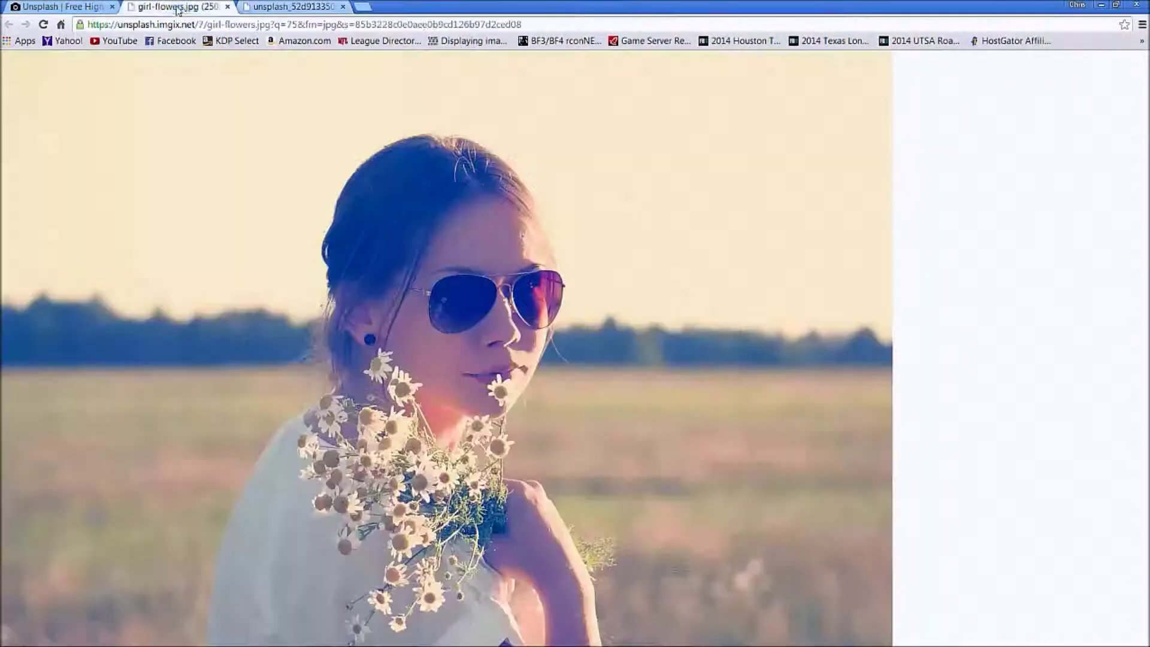
{"action": "left_click", "coordinate": [69, 7]}
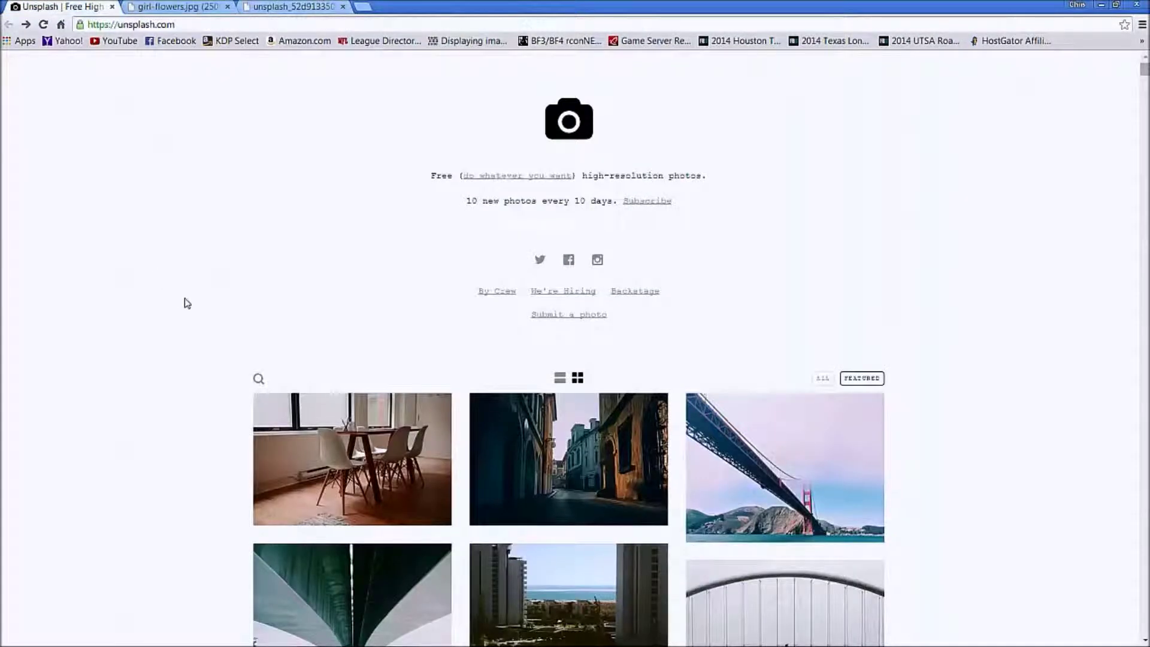
Step: Switch back to Photoshop and delete Group 1 from the hallway document, leaving only Layer 0
{"action": "mouse_move", "coordinate": [272, 633]}
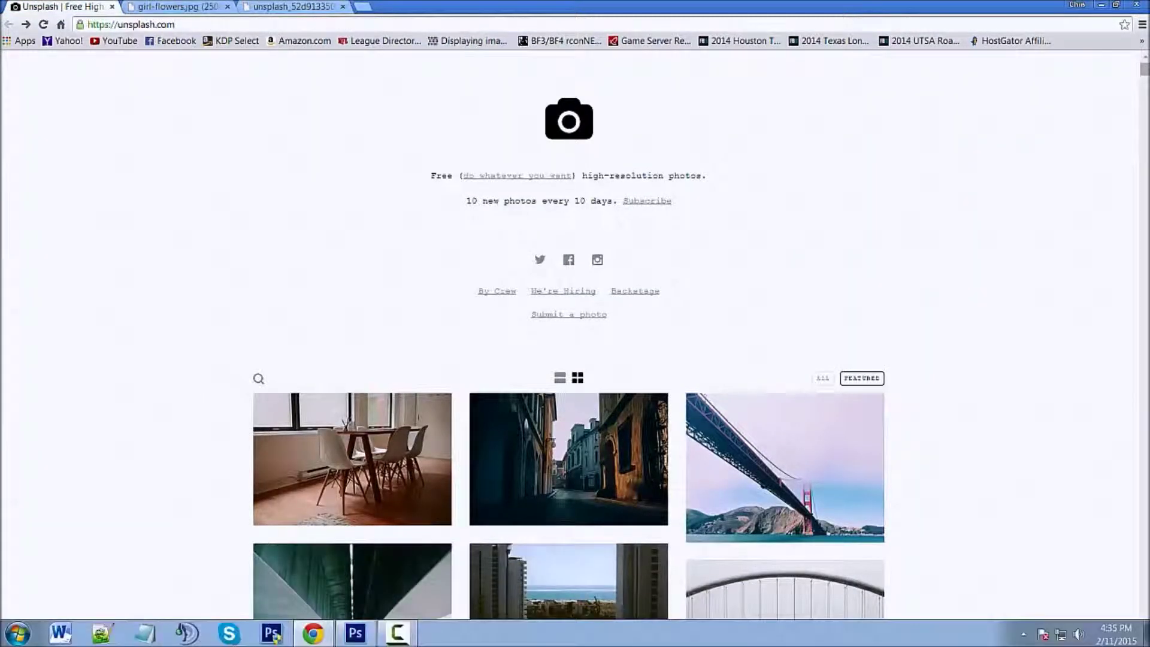
{"action": "left_click", "coordinate": [371, 625]}
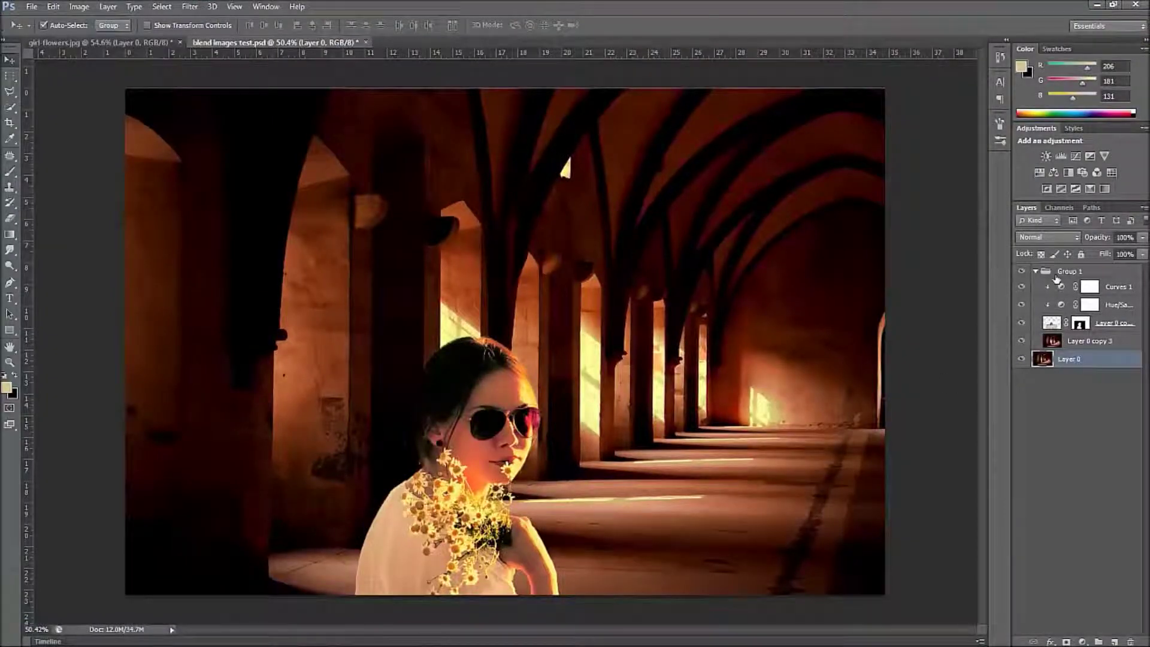
{"action": "left_click", "coordinate": [1035, 272]}
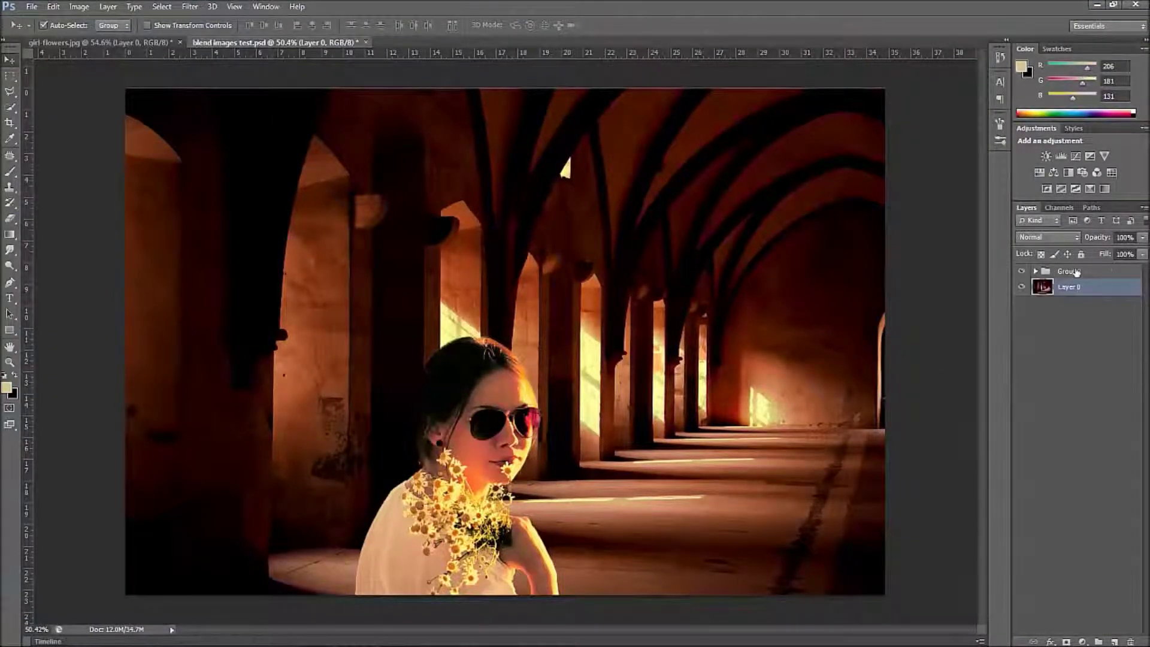
{"action": "left_click_drag", "start_coordinate": [1100, 273], "coordinate": [1131, 640]}
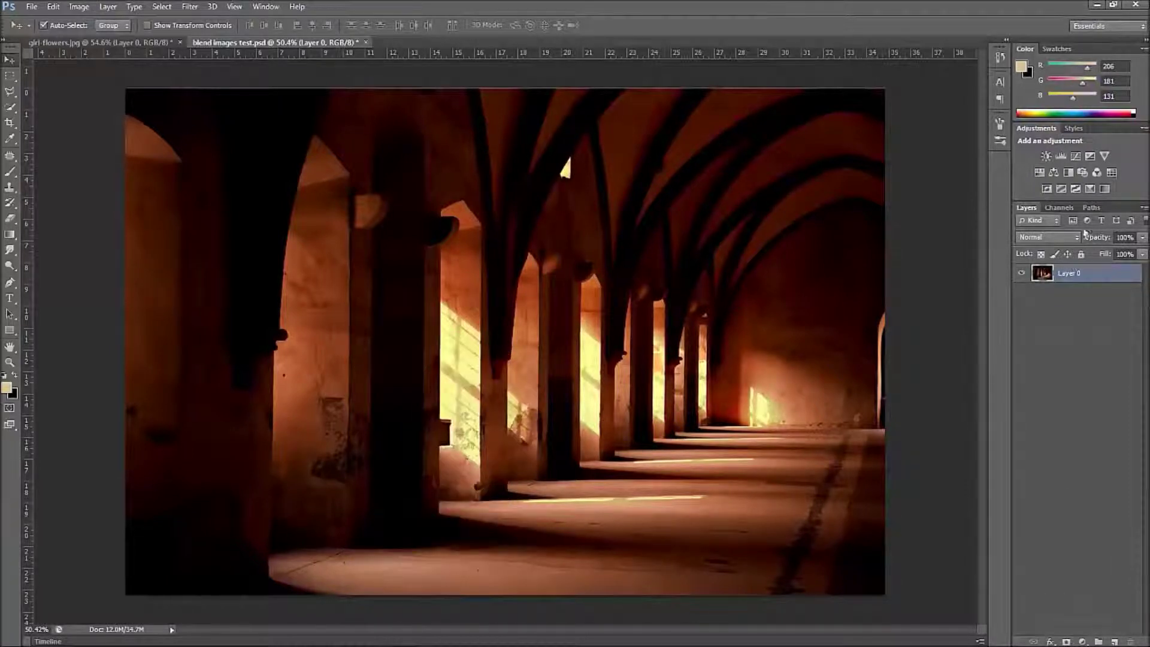
Step: Duplicate Layer 0 and hide the original in both blend images test.psd and girl-flowers.jpg
{"action": "left_click_drag", "start_coordinate": [1093, 275], "coordinate": [1113, 640]}
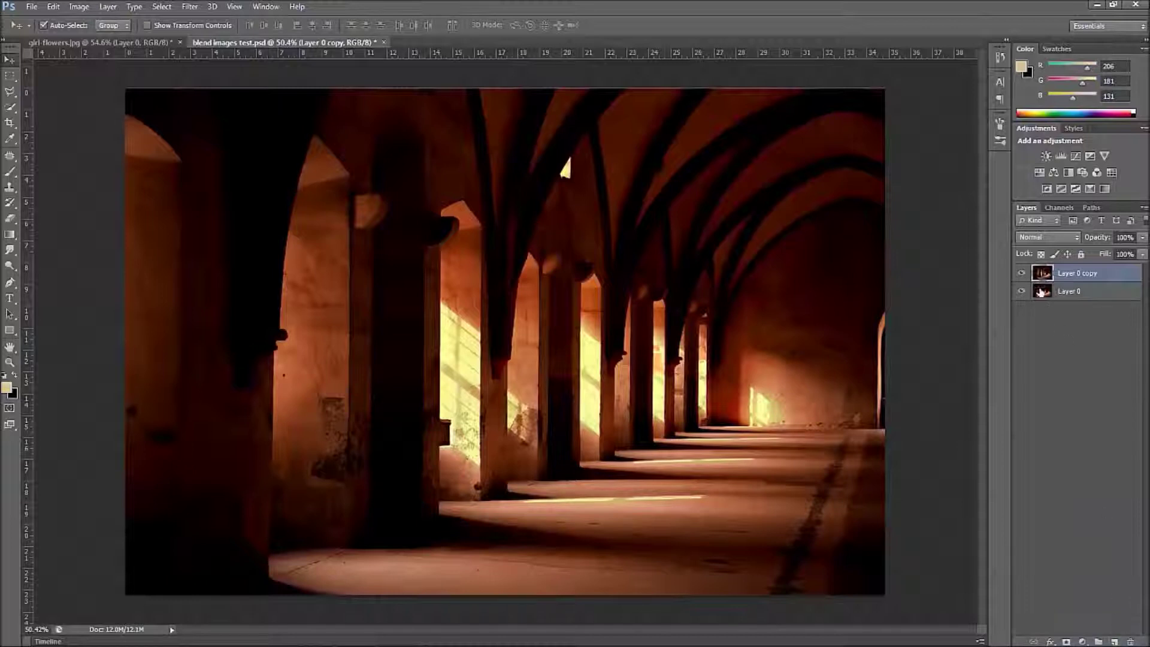
{"action": "left_click", "coordinate": [1021, 291]}
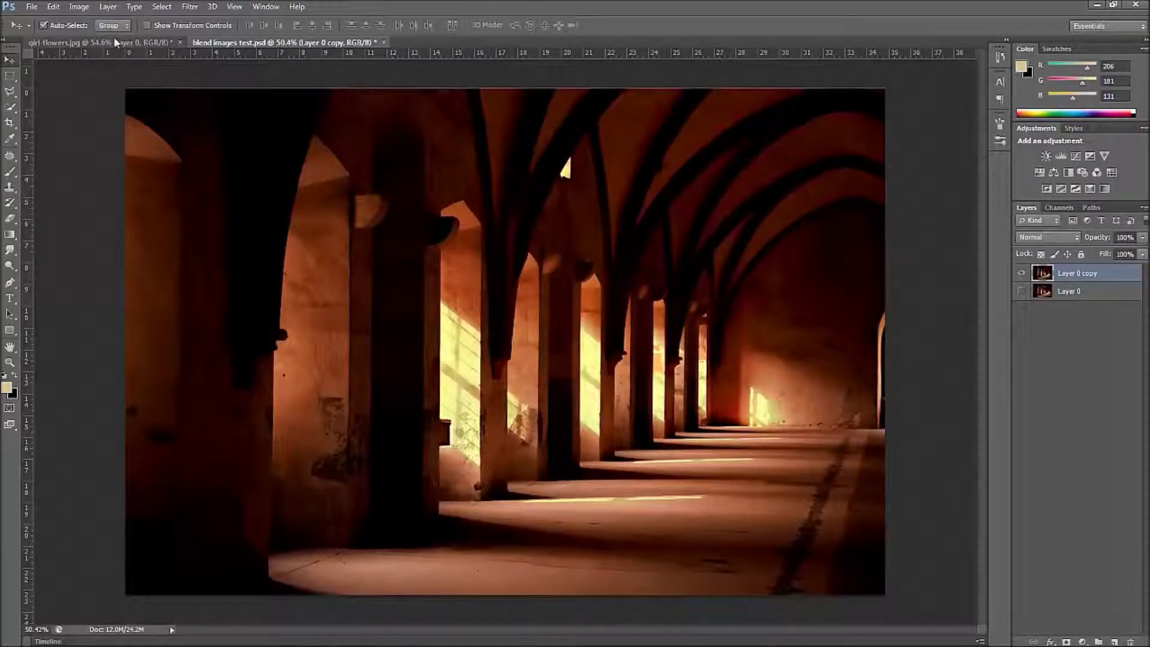
{"action": "left_click", "coordinate": [138, 44]}
{"action": "left_click_drag", "start_coordinate": [1092, 277], "coordinate": [1115, 641]}
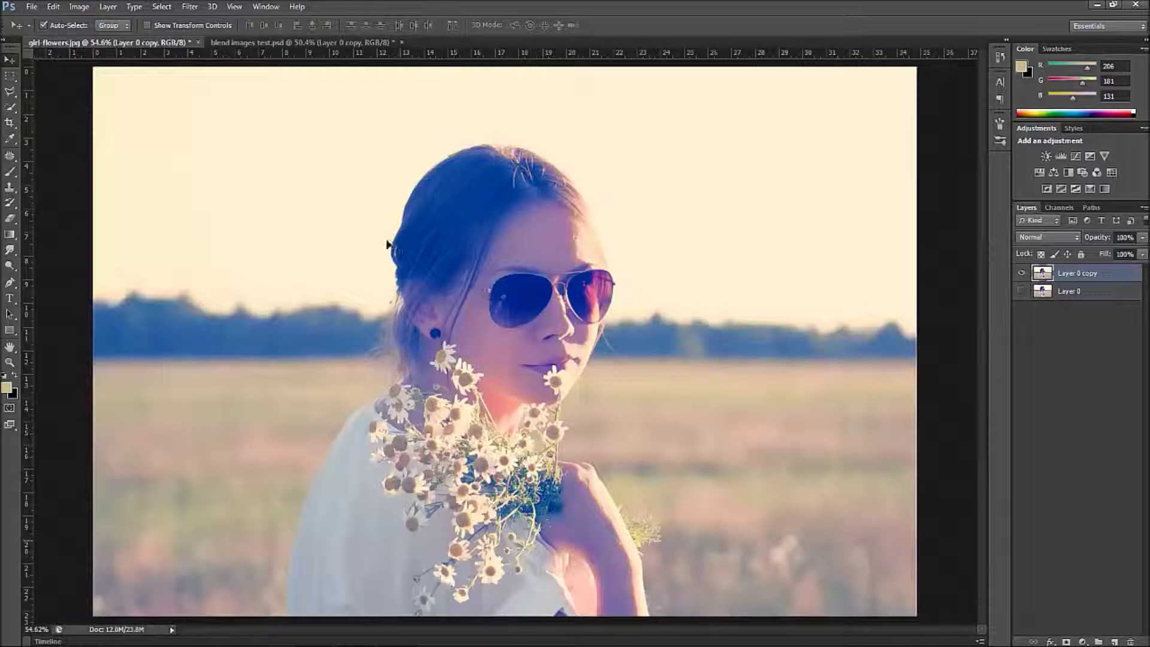
Step: Make a rough selection of the woman from hair to hand on Layer 0 copy with the Quick Selection tool
{"action": "left_click", "coordinate": [10, 174]}
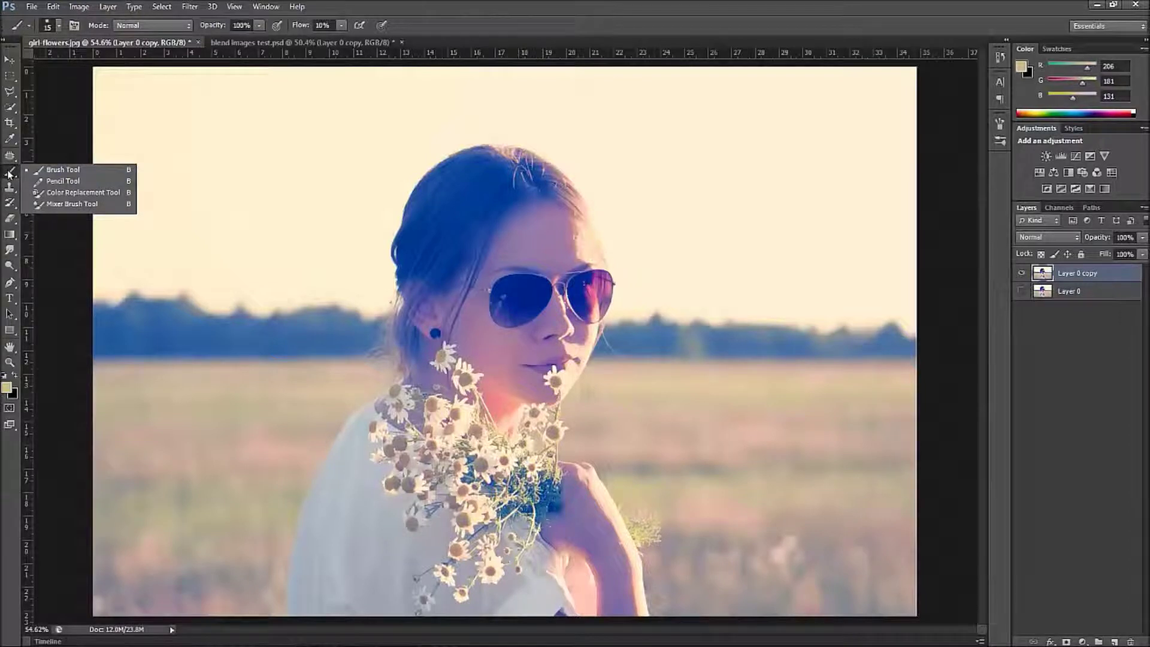
{"action": "right_click", "coordinate": [9, 109]}
{"action": "left_click", "coordinate": [59, 108]}
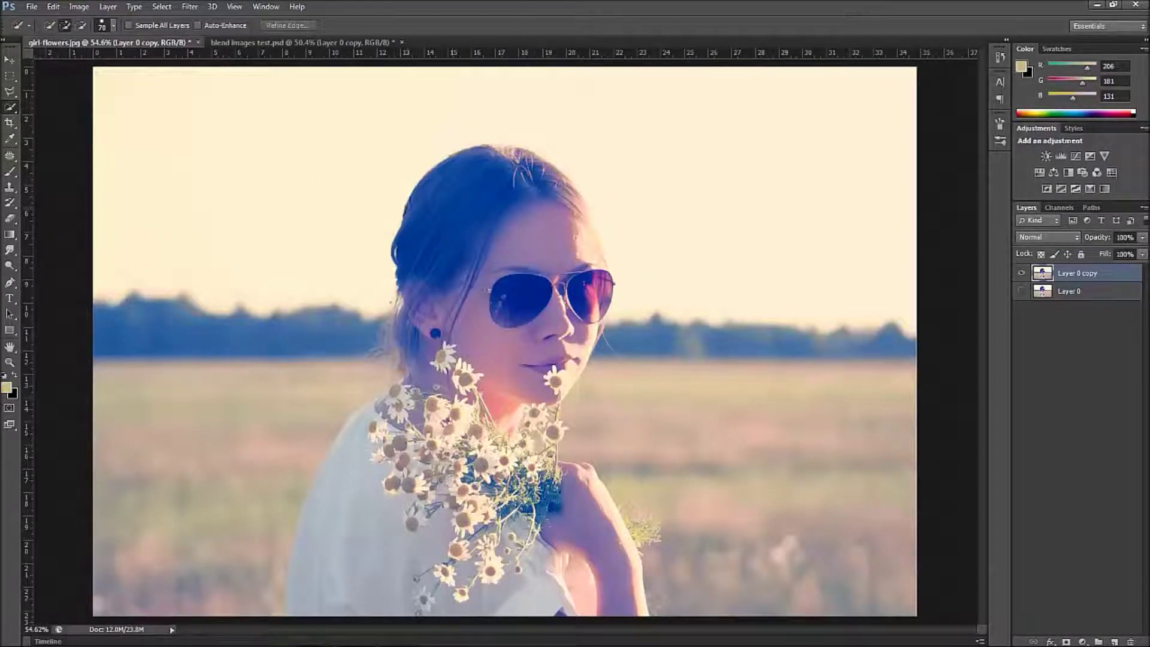
{"action": "mouse_move", "coordinate": [487, 157]}
{"action": "left_mouse_down"}
{"action": "mouse_move", "coordinate": [509, 168]}
{"action": "mouse_move", "coordinate": [426, 453]}
{"action": "mouse_move", "coordinate": [420, 552]}
{"action": "mouse_move", "coordinate": [378, 593]}
{"action": "mouse_move", "coordinate": [485, 599]}
{"action": "mouse_move", "coordinate": [520, 522]}
{"action": "mouse_move", "coordinate": [555, 506]}
{"action": "mouse_move", "coordinate": [633, 607]}
{"action": "mouse_move", "coordinate": [579, 490]}
{"action": "left_mouse_up"}
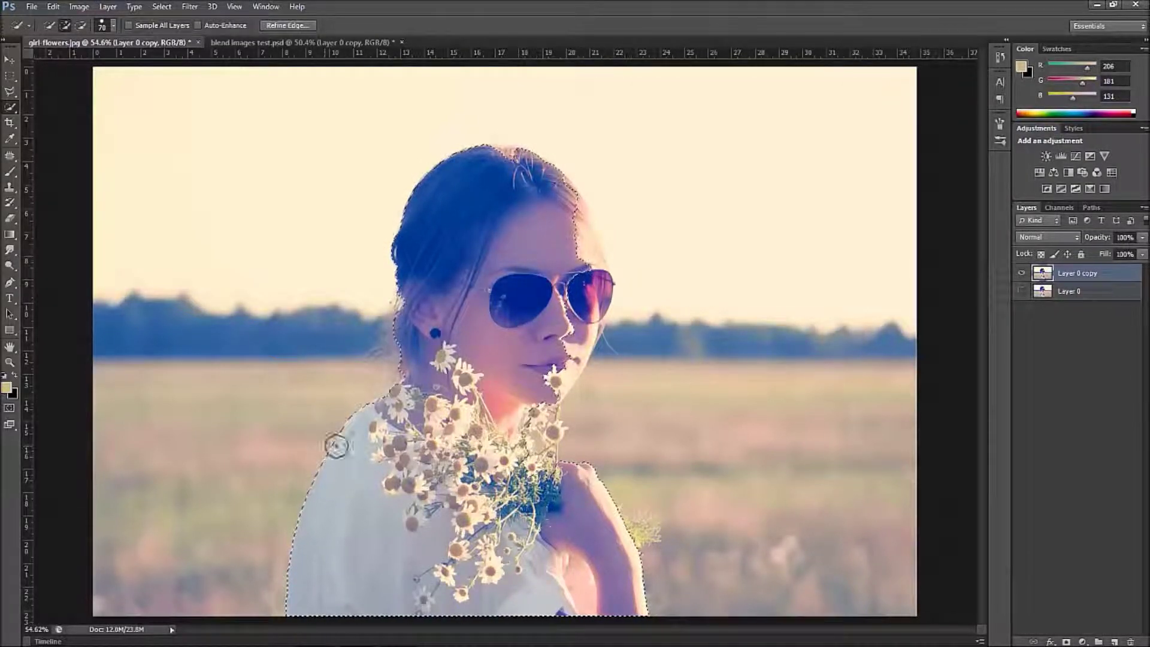
Step: Extend the selection over the sunlit edge of the forehead, the sunglasses, the cheek and the chin
{"action": "scroll", "coordinate": [410, 444], "scroll_direction": "up", "scroll_amount": 6}
{"action": "left_click_drag", "start_coordinate": [484, 209], "coordinate": [493, 405]}
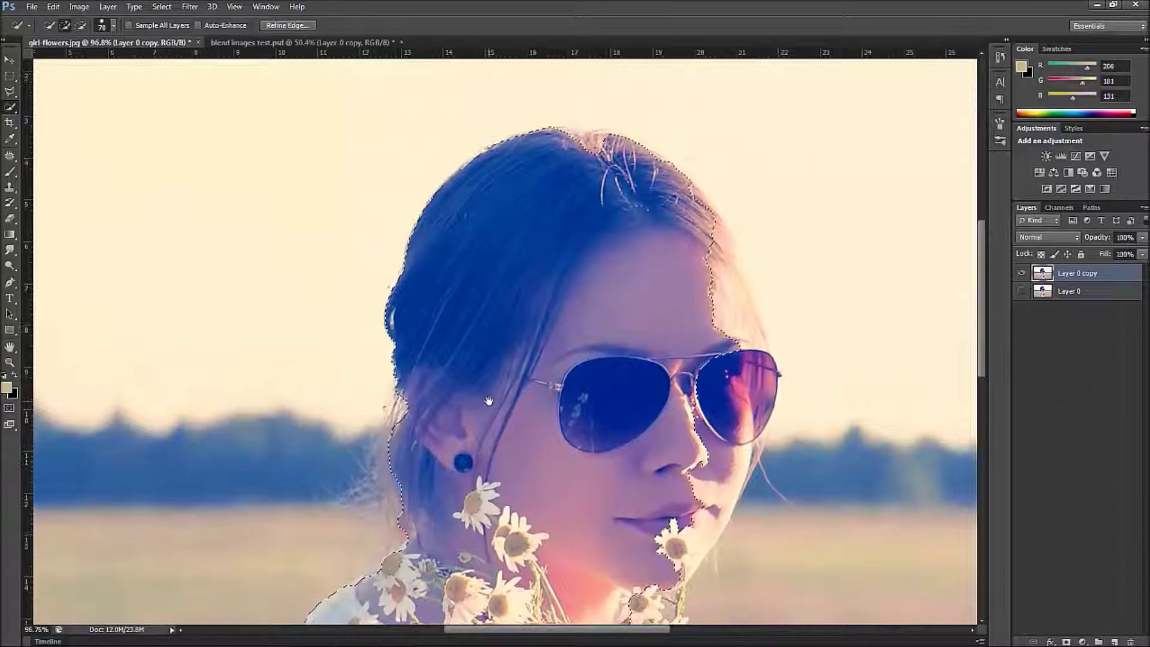
{"action": "mouse_move", "coordinate": [496, 282]}
{"action": "left_mouse_down"}
{"action": "mouse_move", "coordinate": [461, 304]}
{"action": "mouse_move", "coordinate": [465, 329]}
{"action": "mouse_move", "coordinate": [489, 182]}
{"action": "left_mouse_up"}
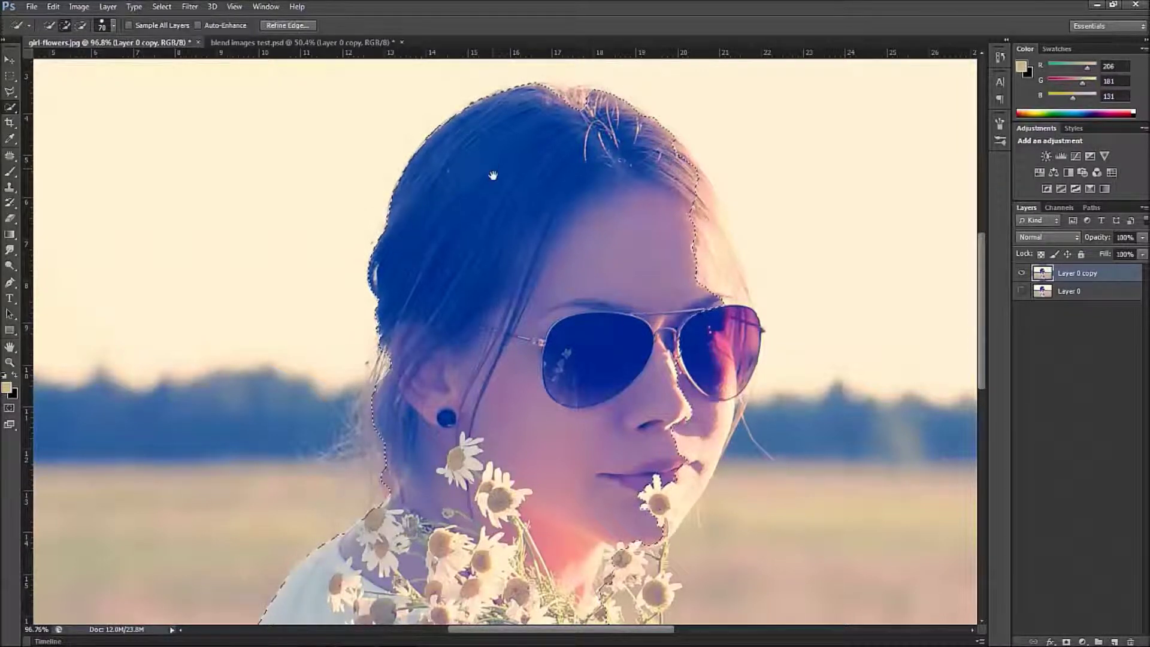
{"action": "left_click_drag", "start_coordinate": [492, 169], "coordinate": [429, 310]}
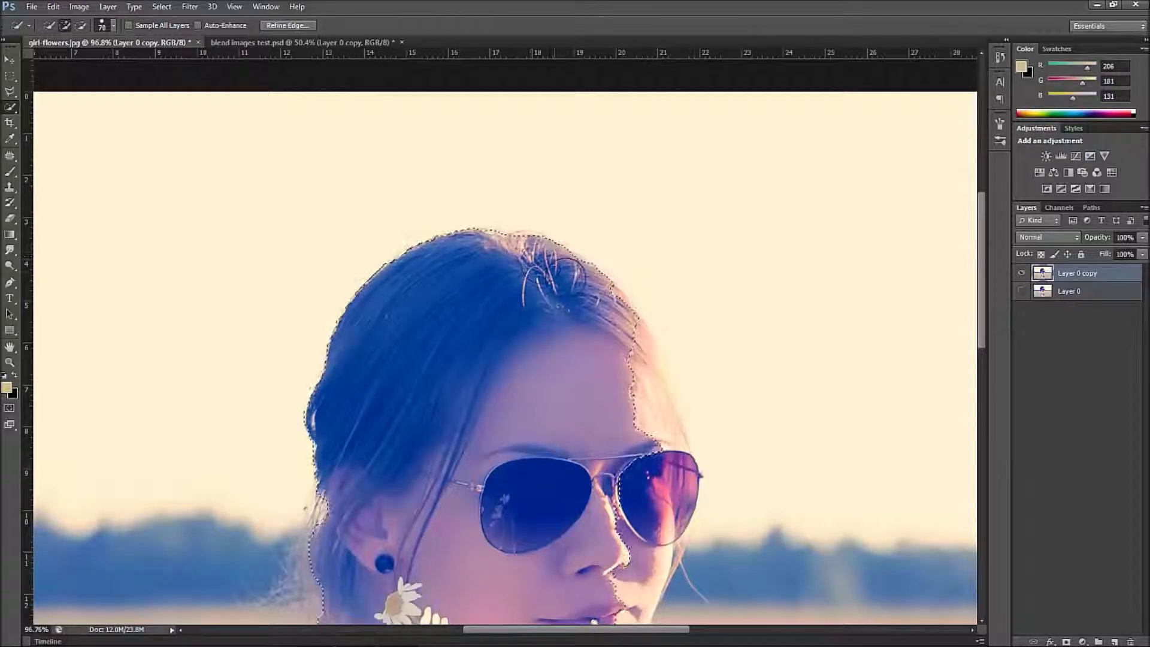
{"action": "mouse_move", "coordinate": [608, 315]}
{"action": "left_mouse_down"}
{"action": "mouse_move", "coordinate": [660, 451]}
{"action": "mouse_move", "coordinate": [667, 527]}
{"action": "mouse_move", "coordinate": [533, 351]}
{"action": "mouse_move", "coordinate": [578, 371]}
{"action": "left_mouse_up"}
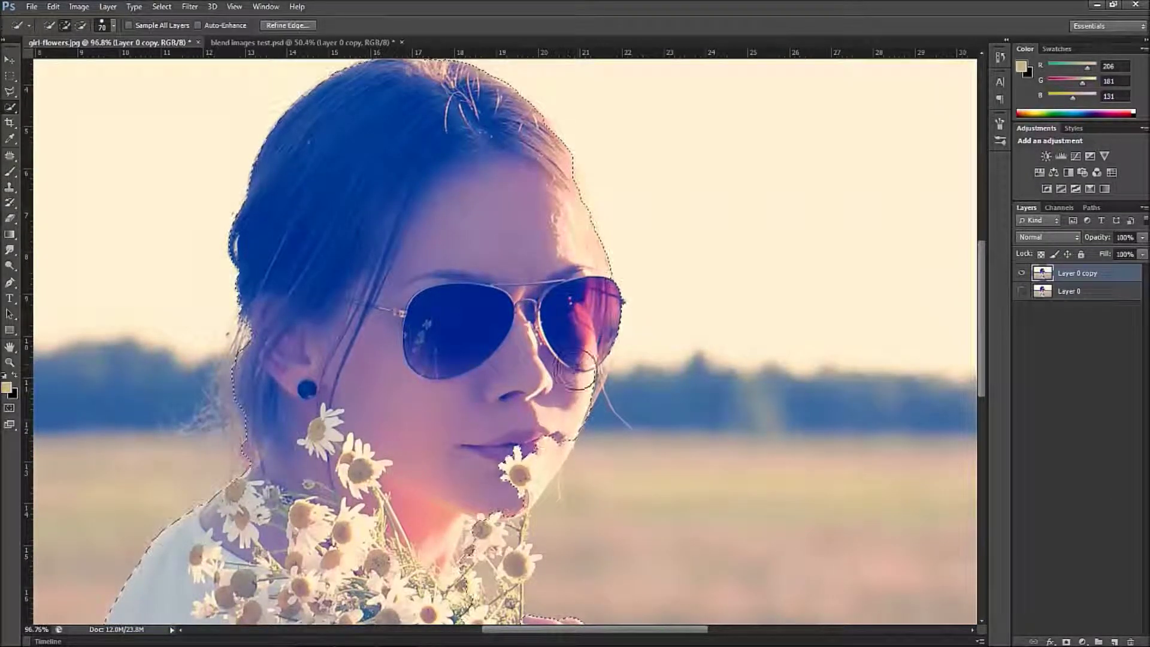
{"action": "mouse_move", "coordinate": [545, 435]}
{"action": "left_mouse_down"}
{"action": "mouse_move", "coordinate": [522, 429]}
{"action": "mouse_move", "coordinate": [495, 369]}
{"action": "mouse_move", "coordinate": [484, 319]}
{"action": "mouse_move", "coordinate": [510, 320]}
{"action": "mouse_move", "coordinate": [482, 355]}
{"action": "mouse_move", "coordinate": [469, 409]}
{"action": "left_mouse_up"}
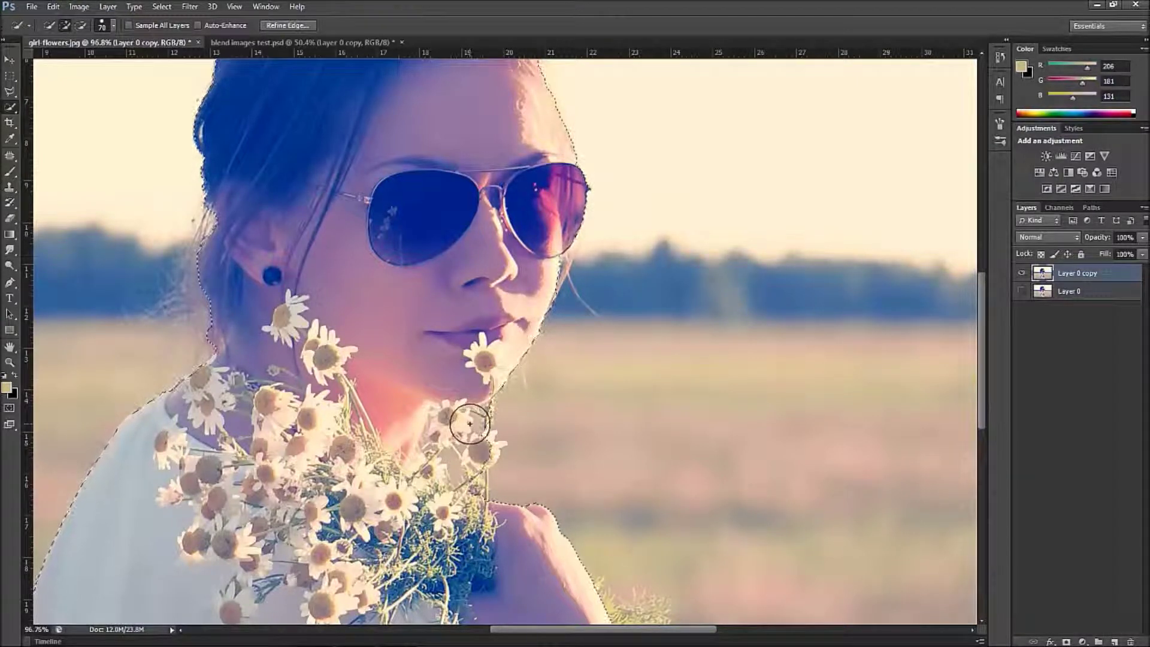
Step: Reduce the selection brush to 45 and add the outer daisies below the chin to the selection
{"action": "key", "text": "bracketleft"}
{"action": "key", "text": "bracketleft"}
{"action": "key", "text": "bracketleft"}
{"action": "scroll", "coordinate": [467, 429], "scroll_direction": "up", "scroll_amount": 3}
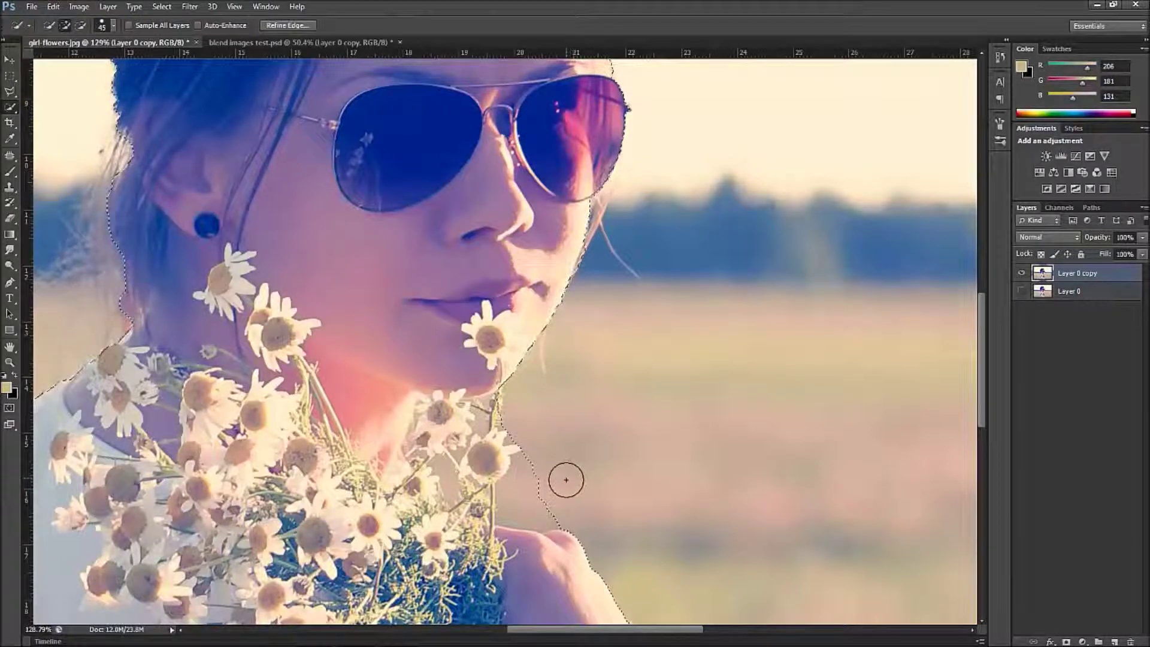
Step: Subtract the background between the outer daisy and the hand from the selection, reducing the brush size to 15 for detail
{"action": "key", "text": "alt"}
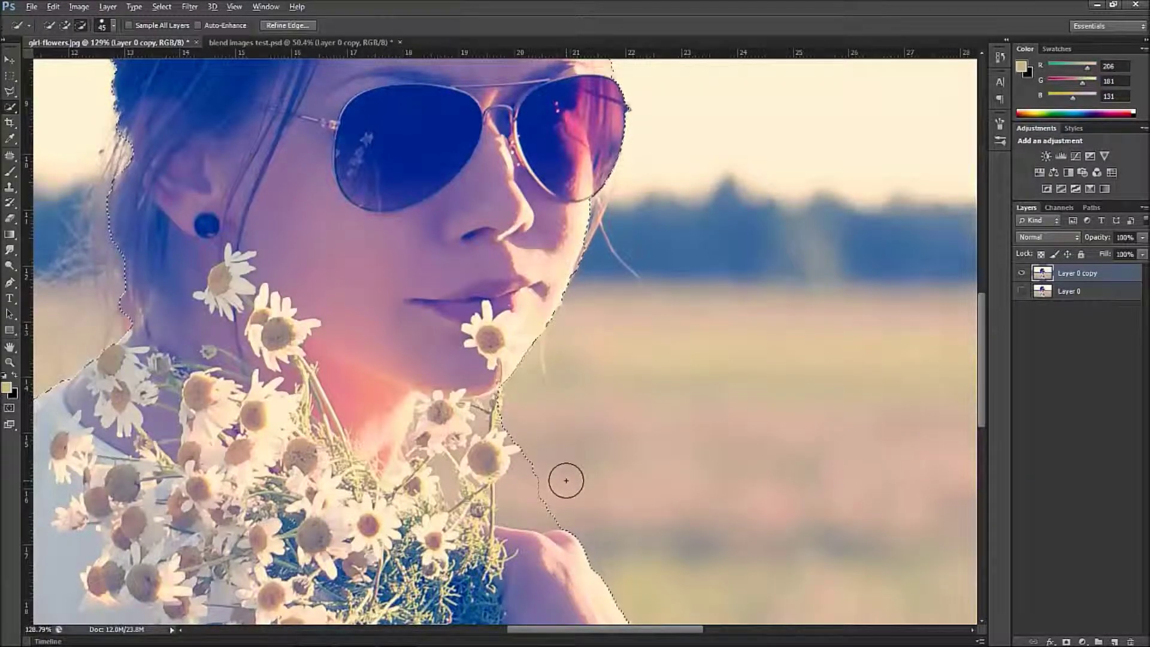
{"action": "key", "text": "alt"}
{"action": "key", "text": "alt"}
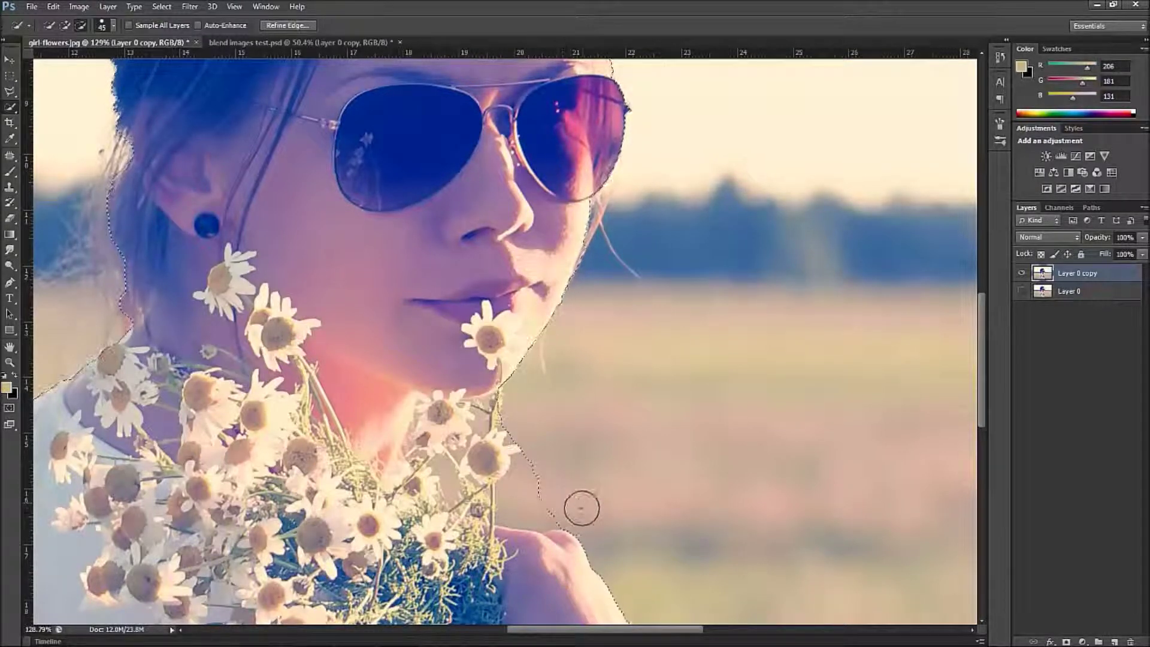
{"action": "left_click_drag", "start_coordinate": [553, 510], "coordinate": [537, 506]}
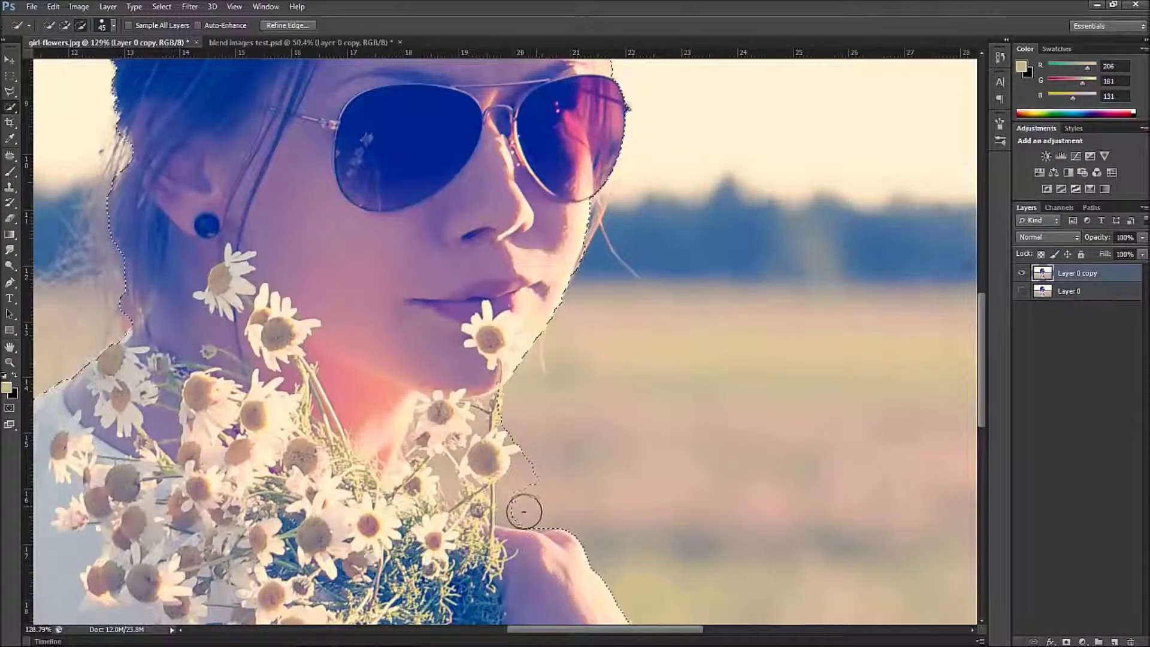
{"action": "key", "text": "alt"}
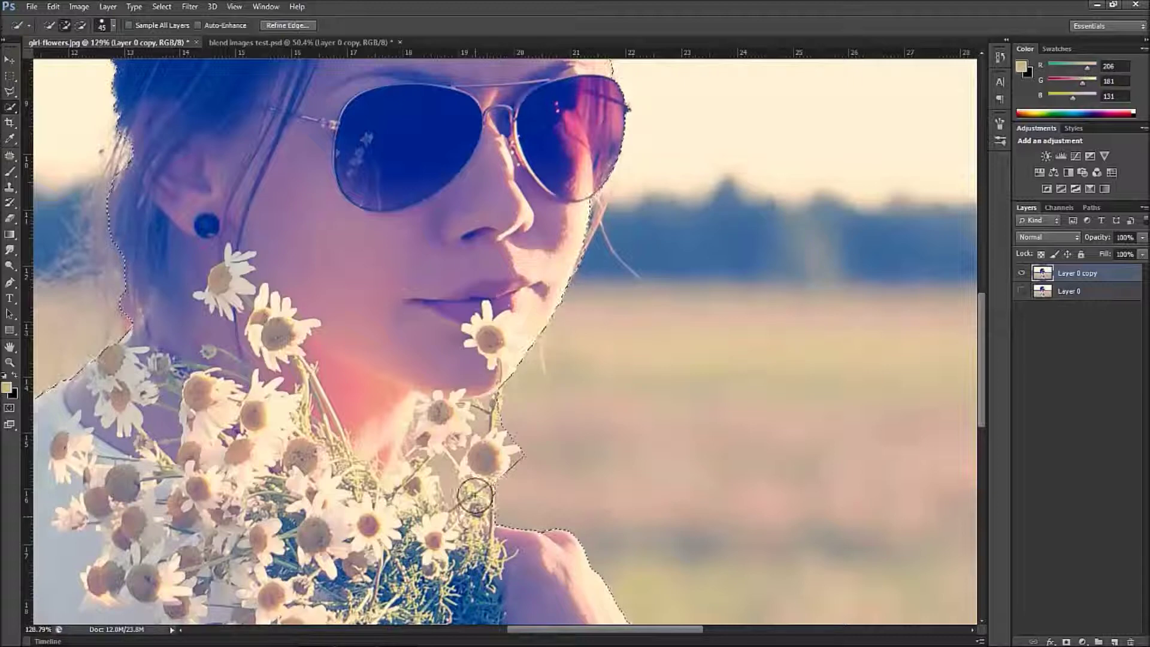
{"action": "key", "text": "alt"}
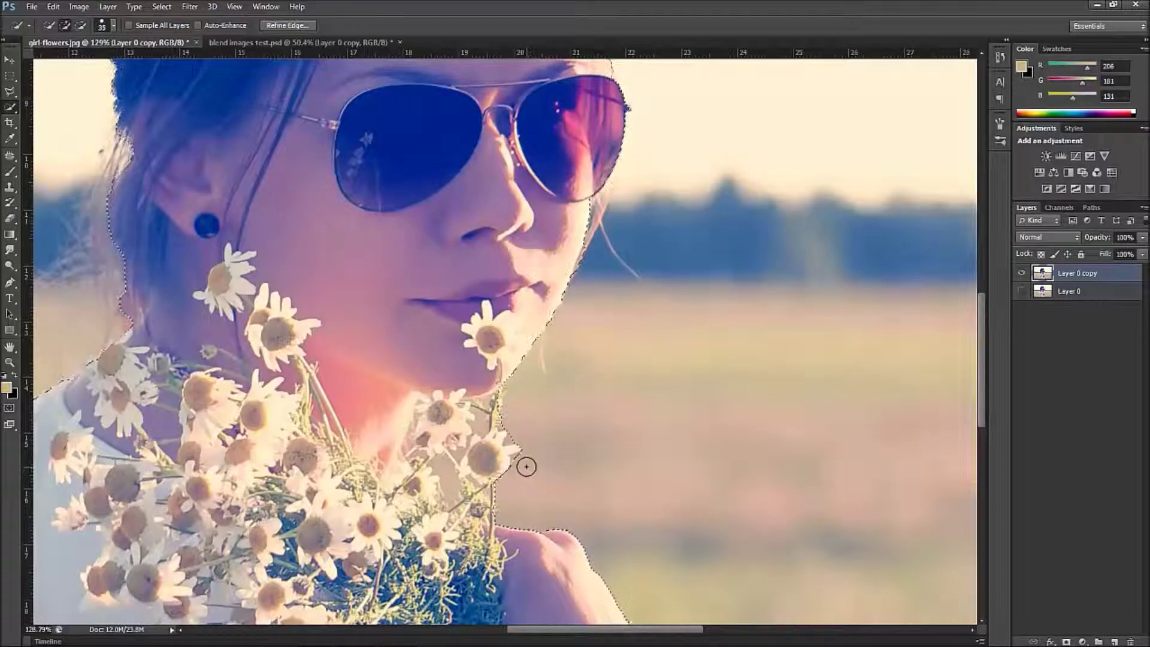
{"action": "key", "text": "alt"}
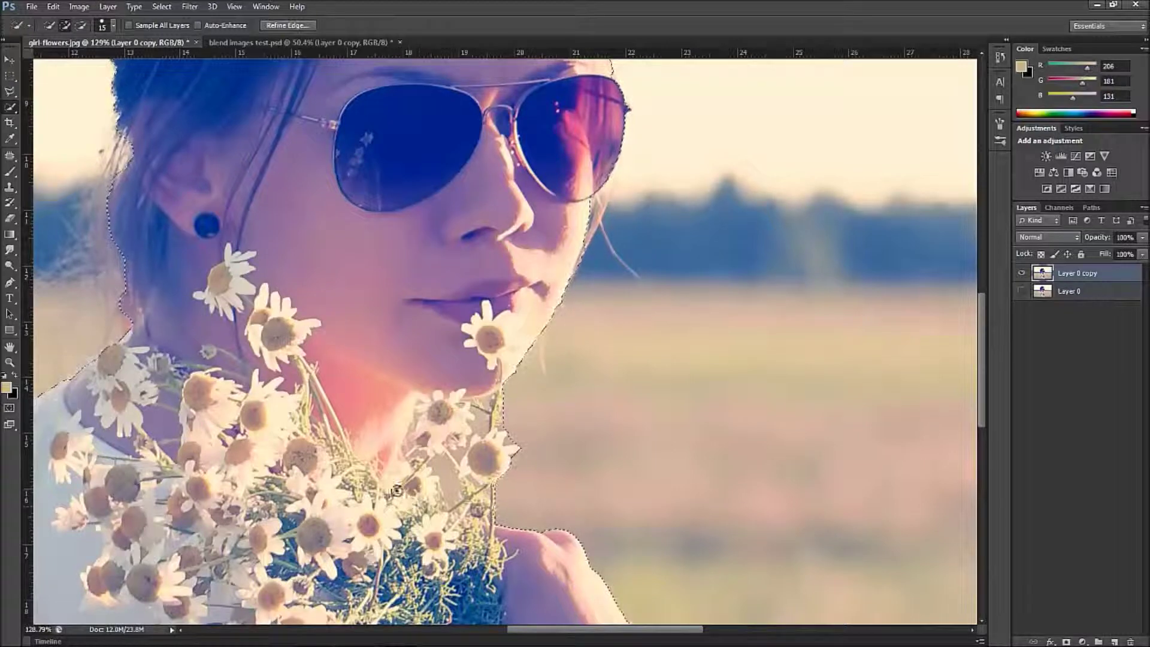
Step: Subtract the gap between the blouse and the forearm from the selection and check the blouse's back edge
{"action": "left_click_drag", "start_coordinate": [413, 518], "coordinate": [369, 311]}
{"action": "left_click_drag", "start_coordinate": [516, 424], "coordinate": [485, 282]}
{"action": "left_click_drag", "start_coordinate": [509, 379], "coordinate": [617, 416]}
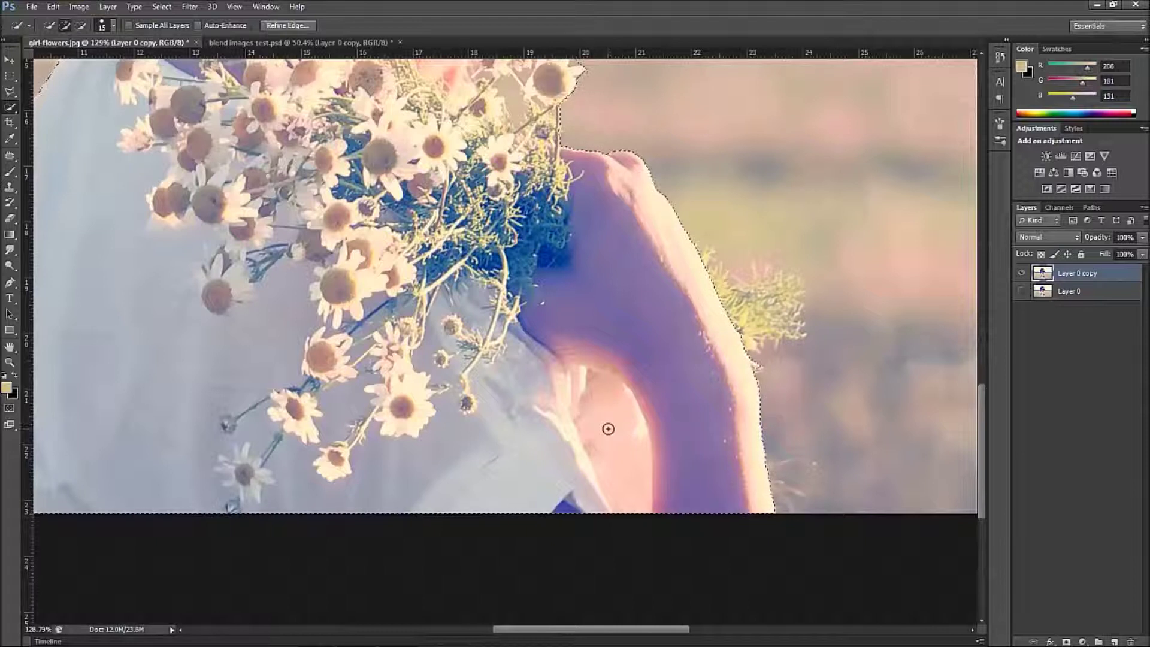
{"action": "mouse_move", "coordinate": [611, 437]}
{"action": "left_mouse_down"}
{"action": "mouse_move", "coordinate": [611, 450]}
{"action": "mouse_move", "coordinate": [587, 436]}
{"action": "mouse_move", "coordinate": [577, 375]}
{"action": "mouse_move", "coordinate": [563, 379]}
{"action": "left_mouse_up"}
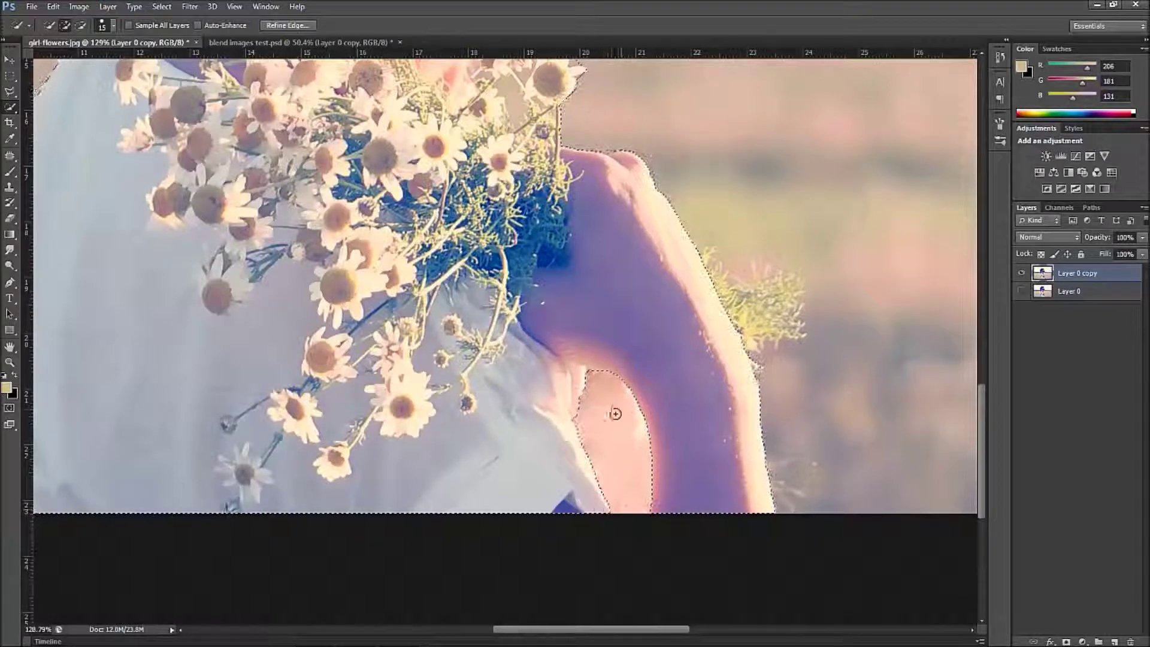
{"action": "left_click_drag", "start_coordinate": [124, 397], "coordinate": [478, 411]}
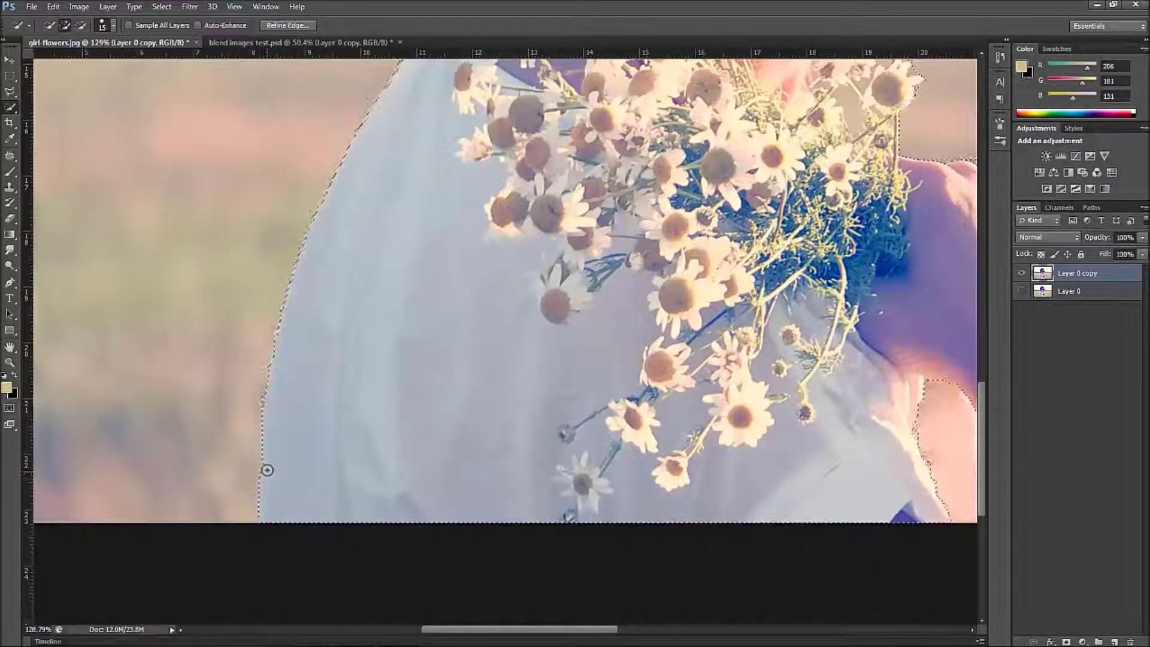
{"action": "left_click_drag", "start_coordinate": [269, 465], "coordinate": [267, 466]}
Step: Subtract the small bright gap in the hair at the back of the head from the selection, reducing the brush size to 3
{"action": "left_click_drag", "start_coordinate": [397, 239], "coordinate": [354, 381]}
{"action": "left_click_drag", "start_coordinate": [487, 181], "coordinate": [473, 311]}
{"action": "left_click_drag", "start_coordinate": [538, 225], "coordinate": [508, 324]}
{"action": "left_click_drag", "start_coordinate": [512, 277], "coordinate": [512, 301]}
{"action": "left_click_drag", "start_coordinate": [490, 250], "coordinate": [490, 298]}
{"action": "left_click_drag", "start_coordinate": [490, 205], "coordinate": [529, 285]}
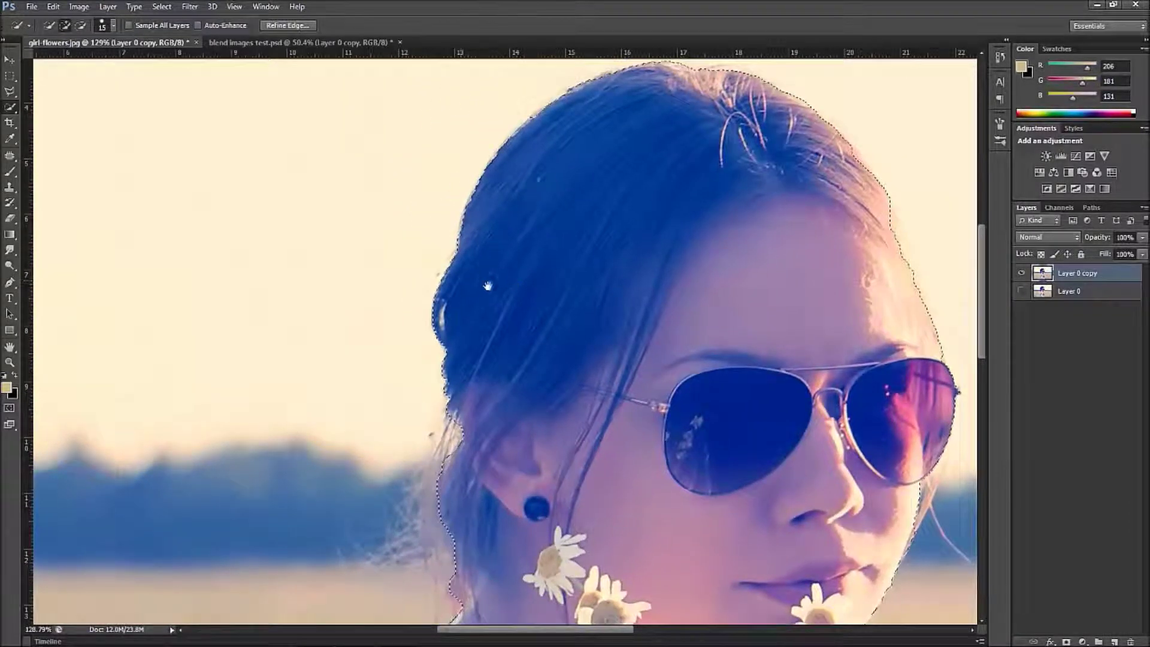
{"action": "scroll", "coordinate": [441, 318], "scroll_direction": "up", "scroll_amount": 3}
{"action": "scroll", "coordinate": [441, 318], "scroll_direction": "up", "scroll_amount": 3}
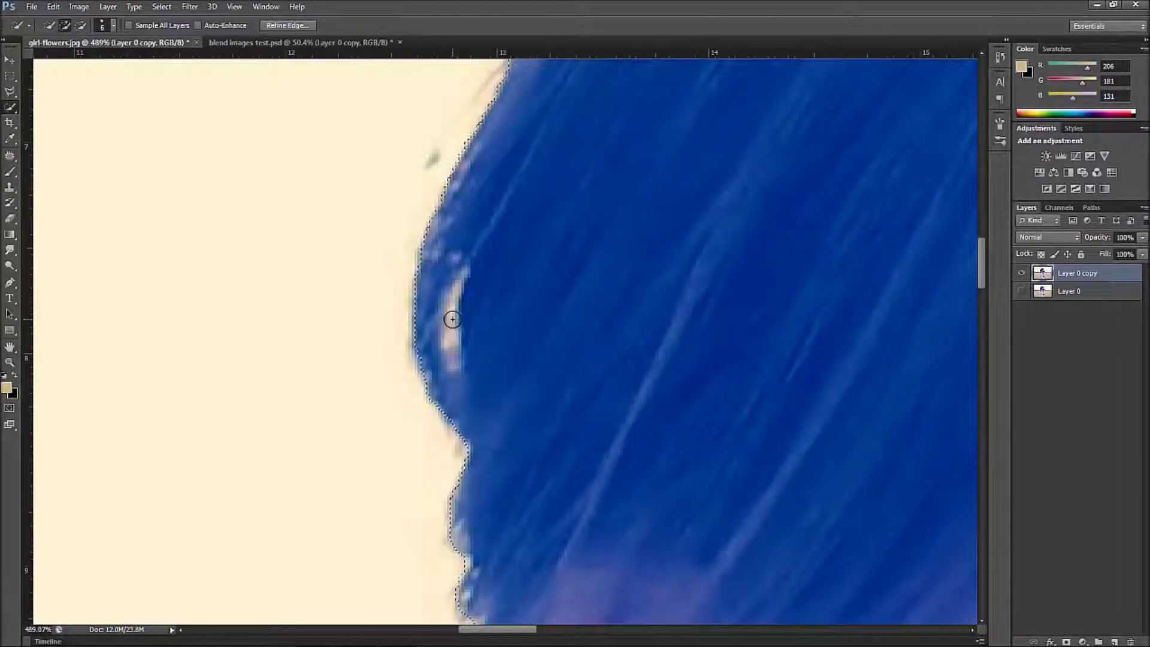
{"action": "key", "text": "alt"}
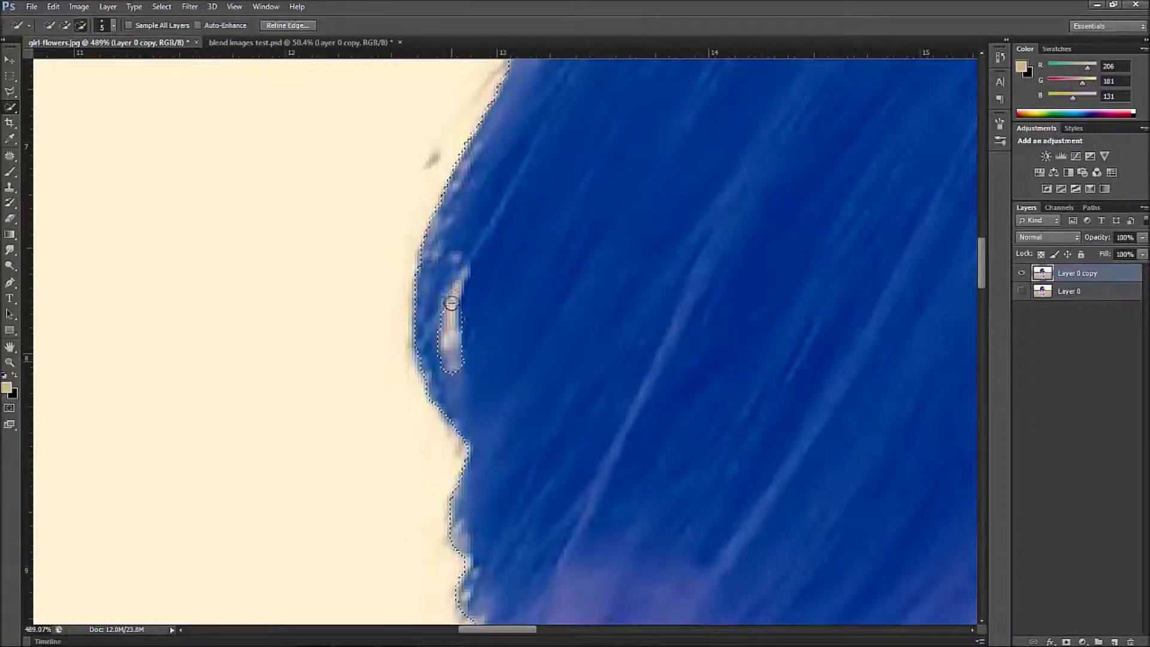
{"action": "left_click", "coordinate": [458, 285], "text": "alt"}
{"action": "left_click_drag", "start_coordinate": [457, 249], "coordinate": [458, 281]}
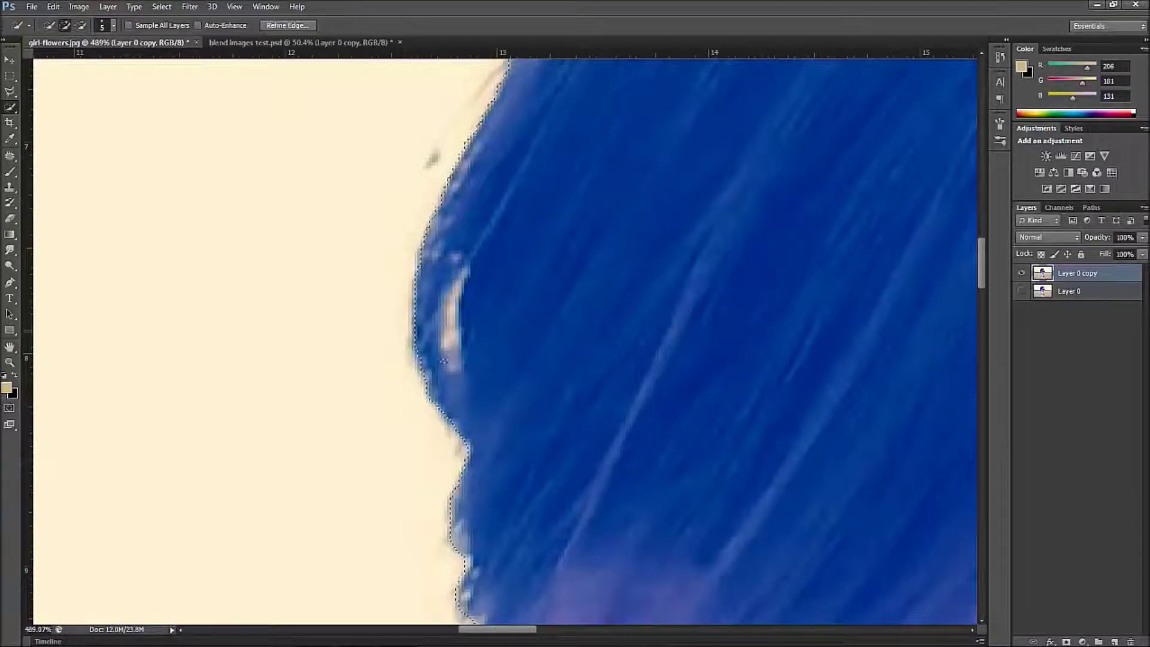
{"action": "key", "text": "alt"}
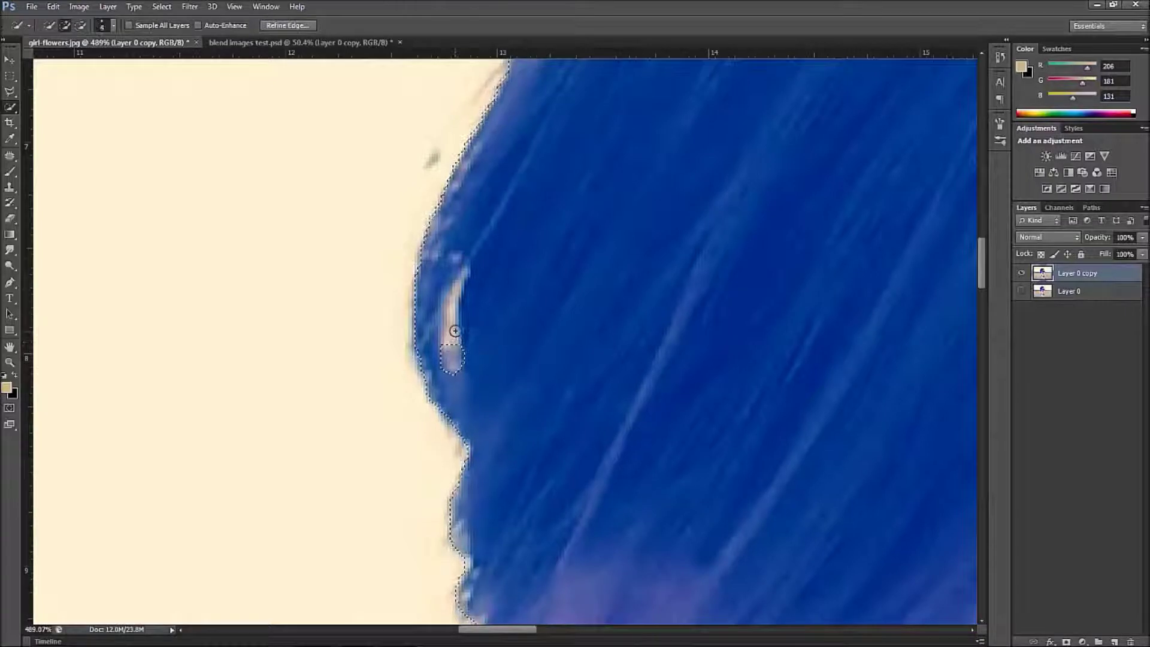
{"action": "key", "text": "alt"}
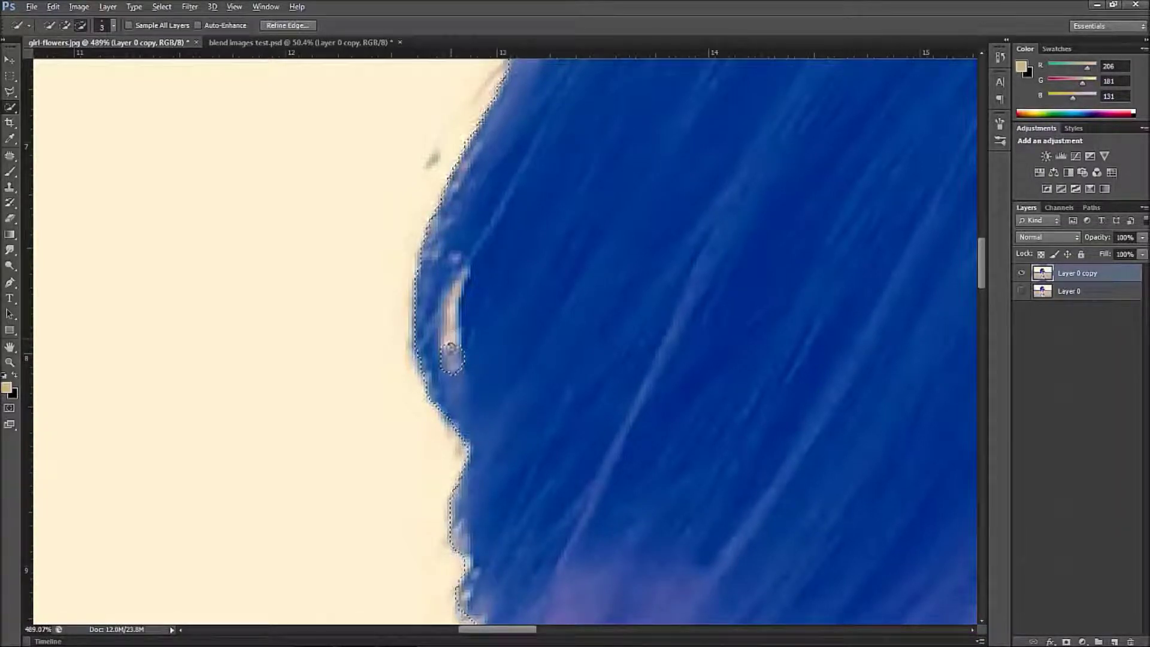
{"action": "left_click", "coordinate": [461, 279], "text": "alt"}
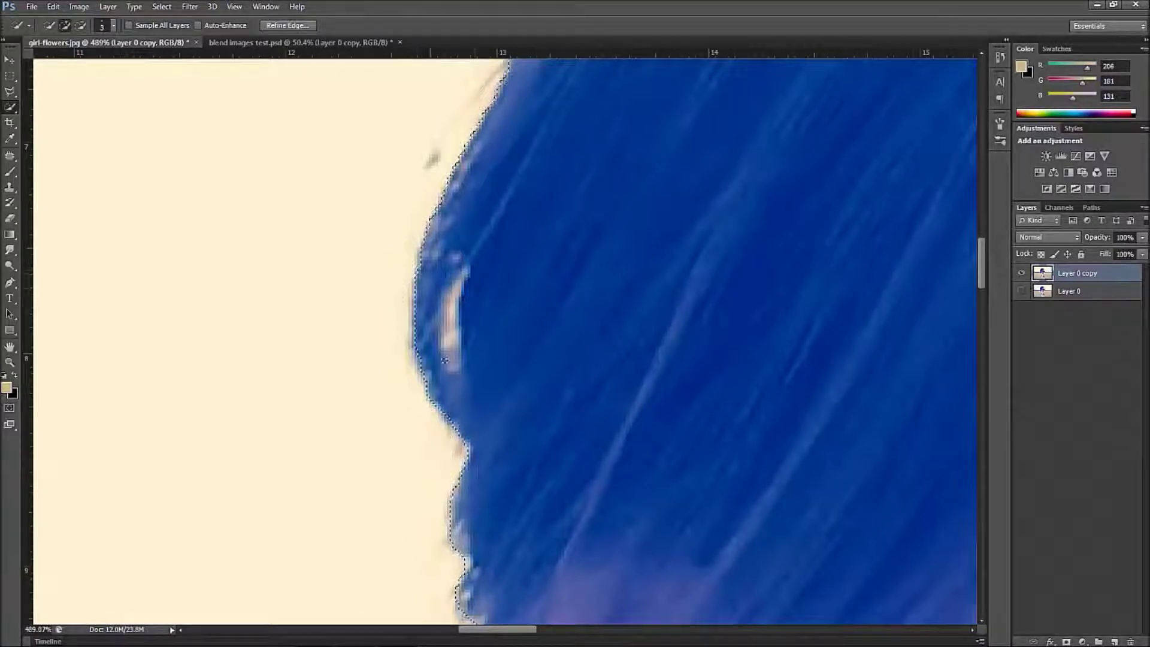
{"action": "key", "text": "alt"}
Step: Enlarge the selection brush slightly and add the missed sunlit hair edge above the forehead to the selection
{"action": "scroll", "coordinate": [503, 351], "scroll_direction": "down", "scroll_amount": 3}
{"action": "key", "text": "space"}
{"action": "left_click_drag", "start_coordinate": [624, 155], "coordinate": [564, 313]}
{"action": "scroll", "coordinate": [572, 280], "scroll_direction": "down", "scroll_amount": 3}
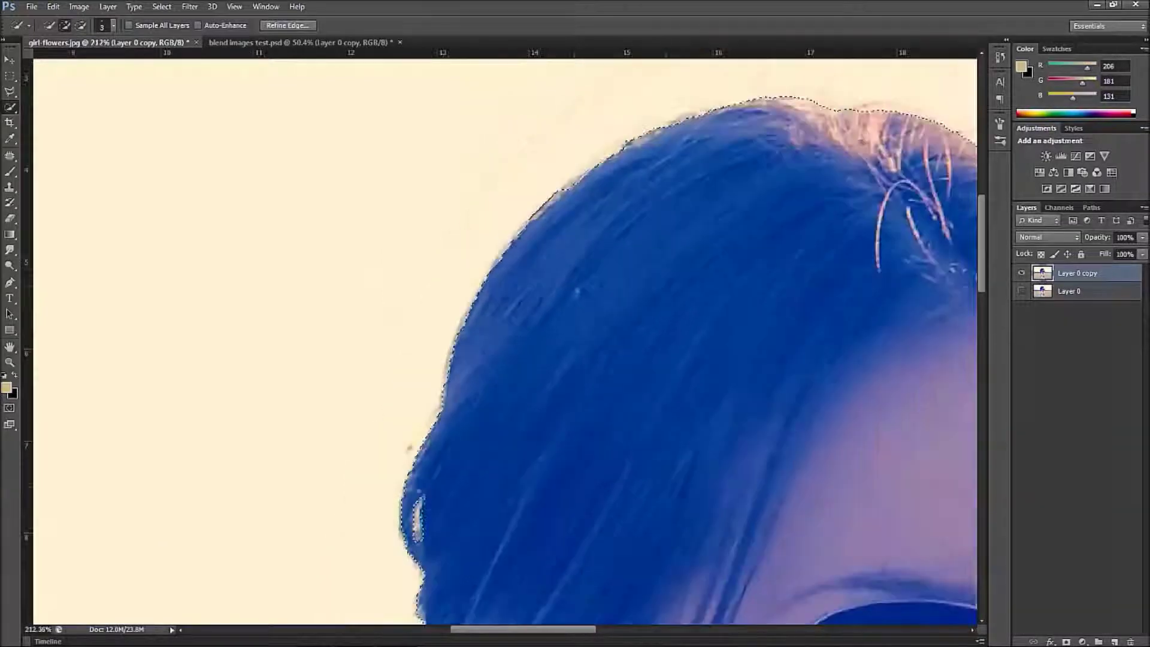
{"action": "key", "text": "space"}
{"action": "left_click_drag", "start_coordinate": [718, 234], "coordinate": [599, 288]}
{"action": "scroll", "coordinate": [694, 263], "scroll_direction": "down", "scroll_amount": 3}
{"action": "key", "text": "space"}
{"action": "left_click_drag", "start_coordinate": [764, 327], "coordinate": [498, 326]}
{"action": "scroll", "coordinate": [506, 329], "scroll_direction": "up", "scroll_amount": 1}
{"action": "scroll", "coordinate": [476, 321], "scroll_direction": "up", "scroll_amount": 2}
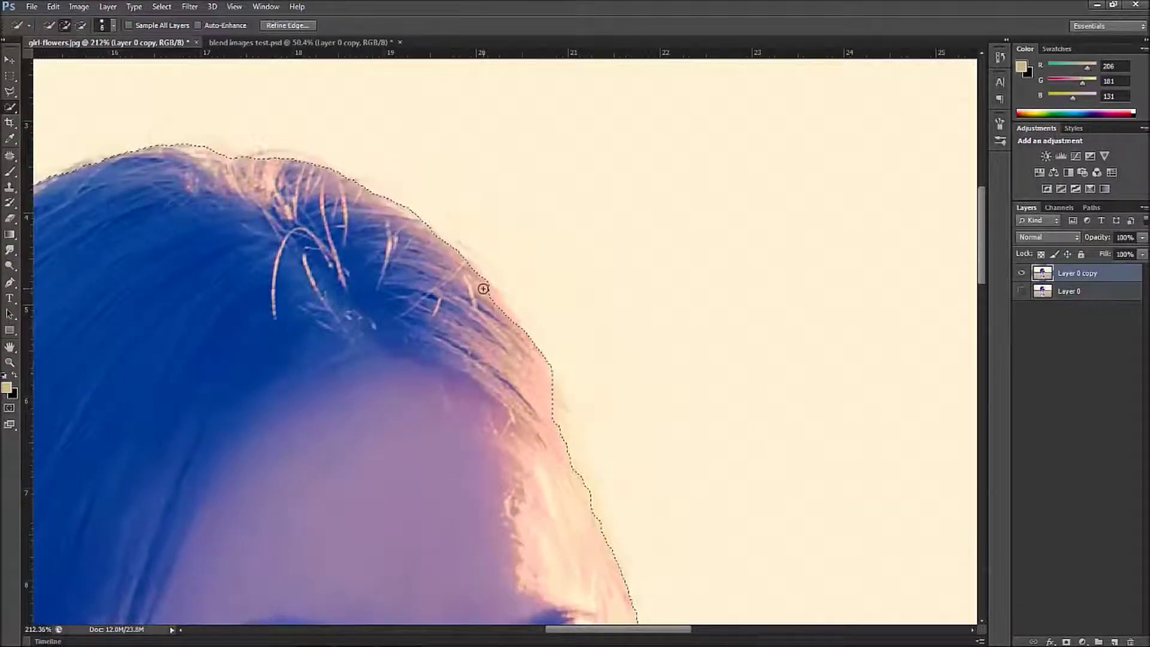
{"action": "key", "text": "bracketright"}
{"action": "key", "text": "bracketright"}
{"action": "key", "text": "bracketright"}
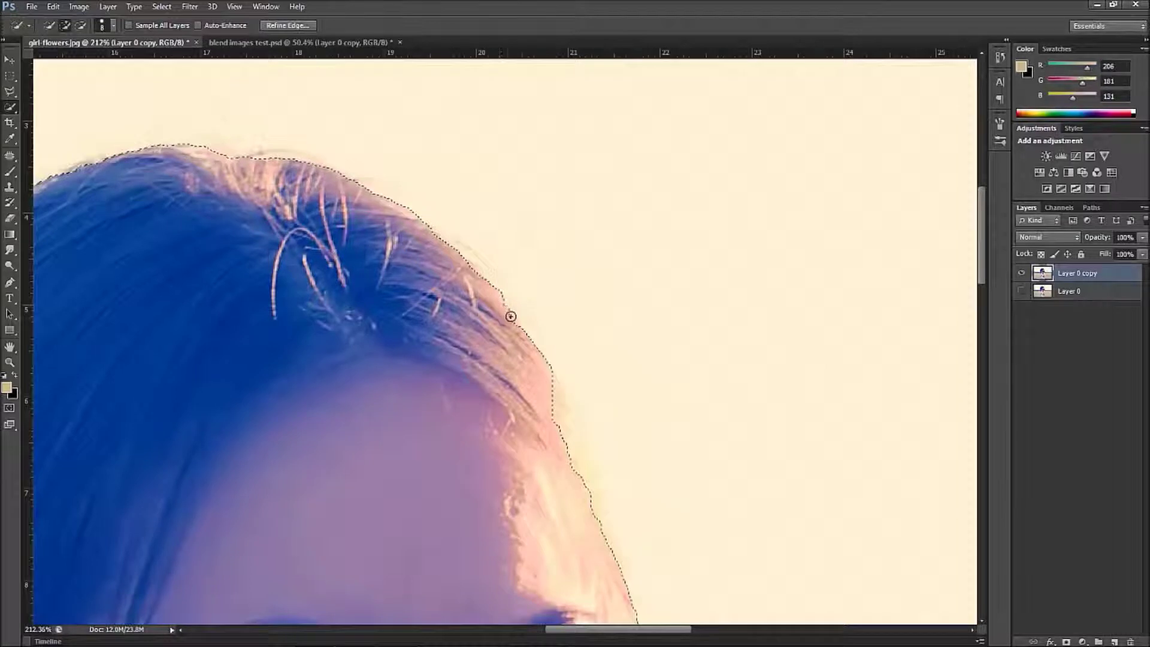
{"action": "left_click", "coordinate": [515, 328]}
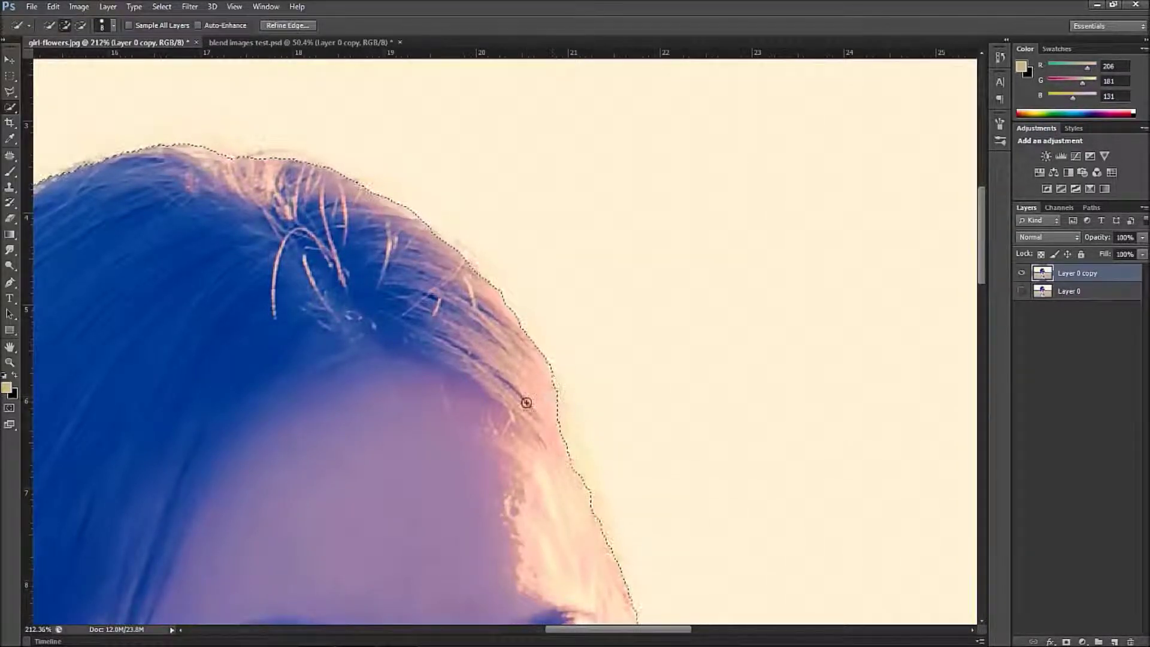
Step: Start Refine Edge on the woman's selection, setting Smooth to 10 and turning on Smart Radius
{"action": "scroll", "coordinate": [478, 414], "scroll_direction": "down", "scroll_amount": 4}
{"action": "left_click_drag", "start_coordinate": [471, 431], "coordinate": [396, 182]}
{"action": "left_click_drag", "start_coordinate": [443, 378], "coordinate": [410, 173]}
{"action": "scroll", "coordinate": [374, 385], "scroll_direction": "down", "scroll_amount": 1}
{"action": "scroll", "coordinate": [373, 384], "scroll_direction": "down", "scroll_amount": 5}
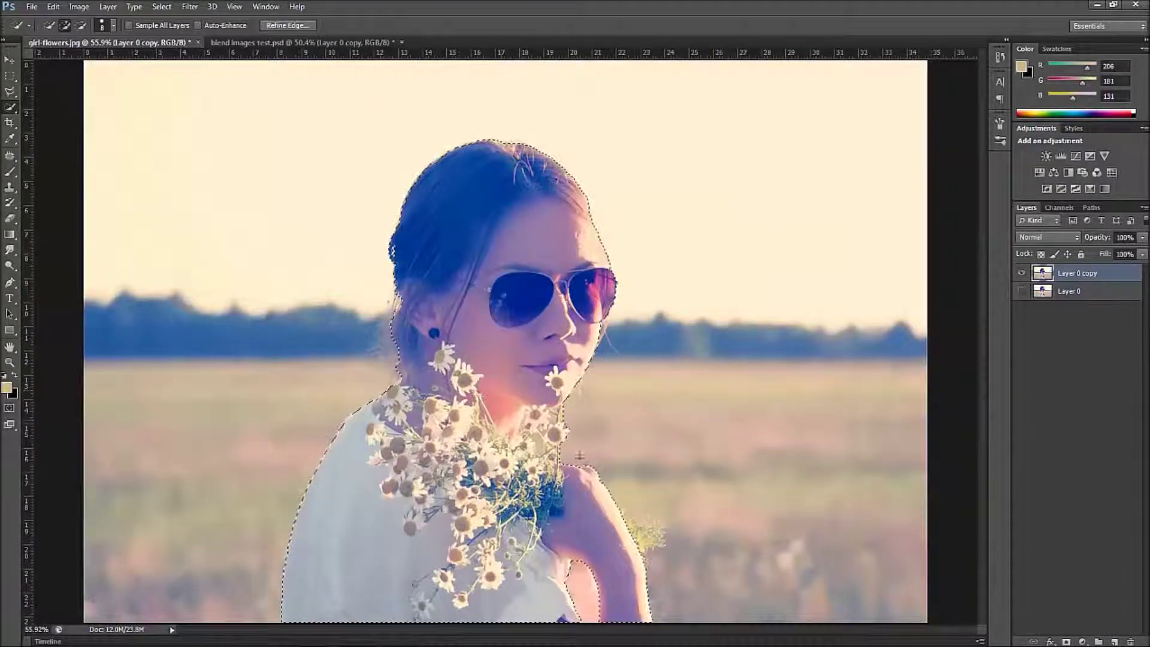
{"action": "left_click", "coordinate": [305, 26]}
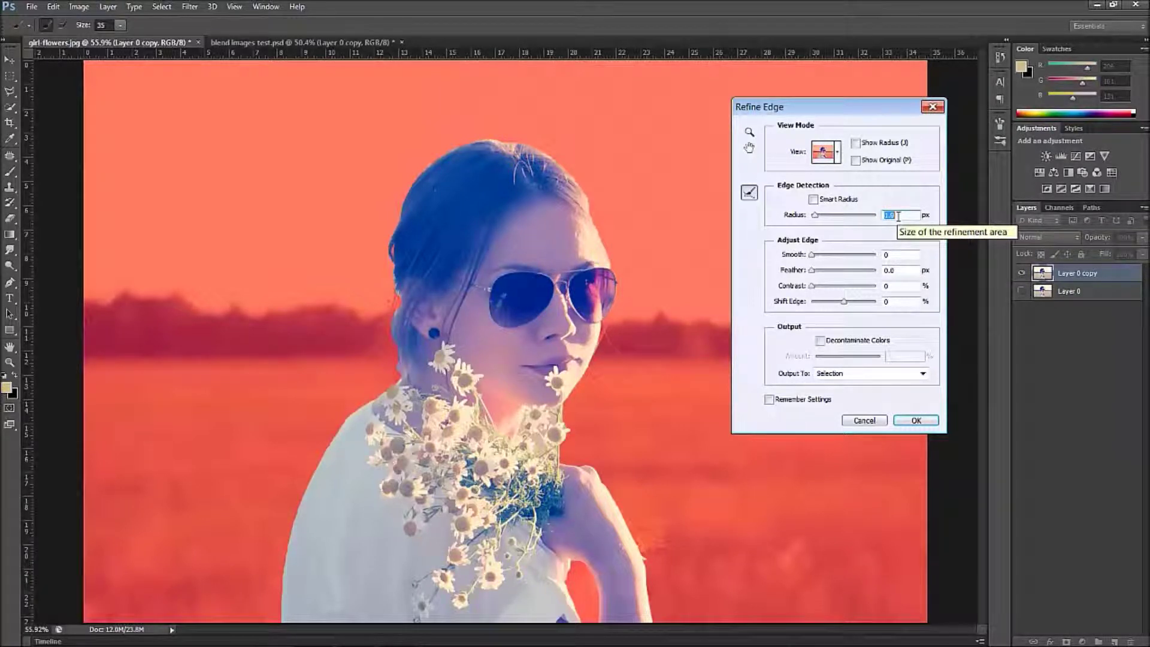
{"action": "left_click", "coordinate": [893, 256]}
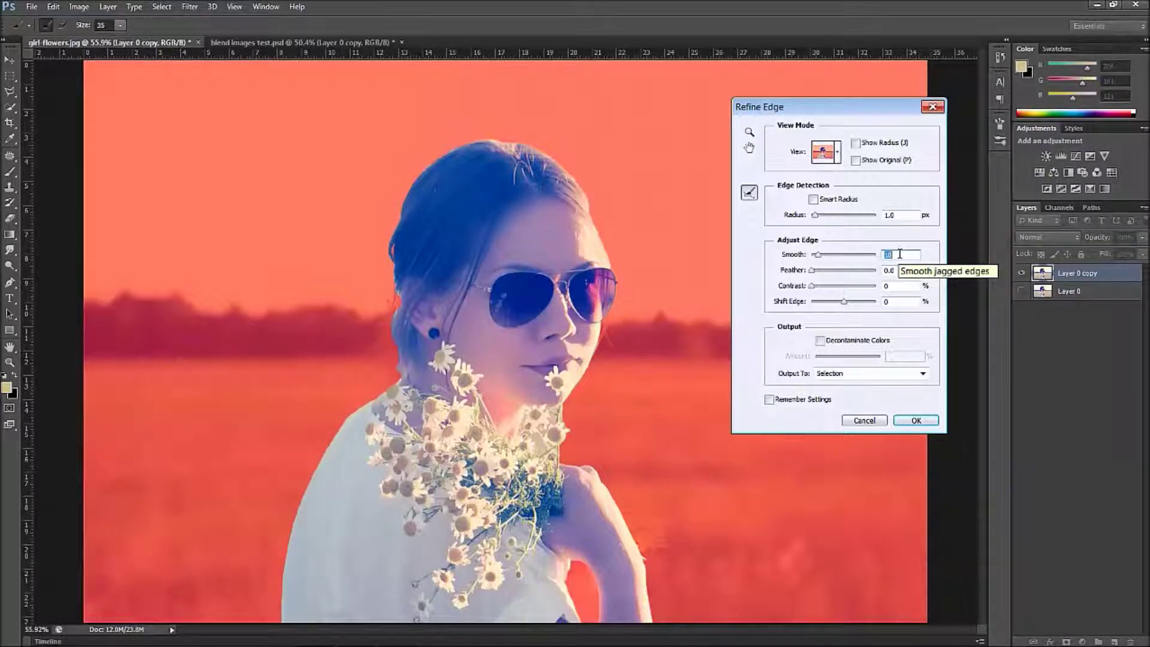
{"action": "left_click", "coordinate": [813, 200]}
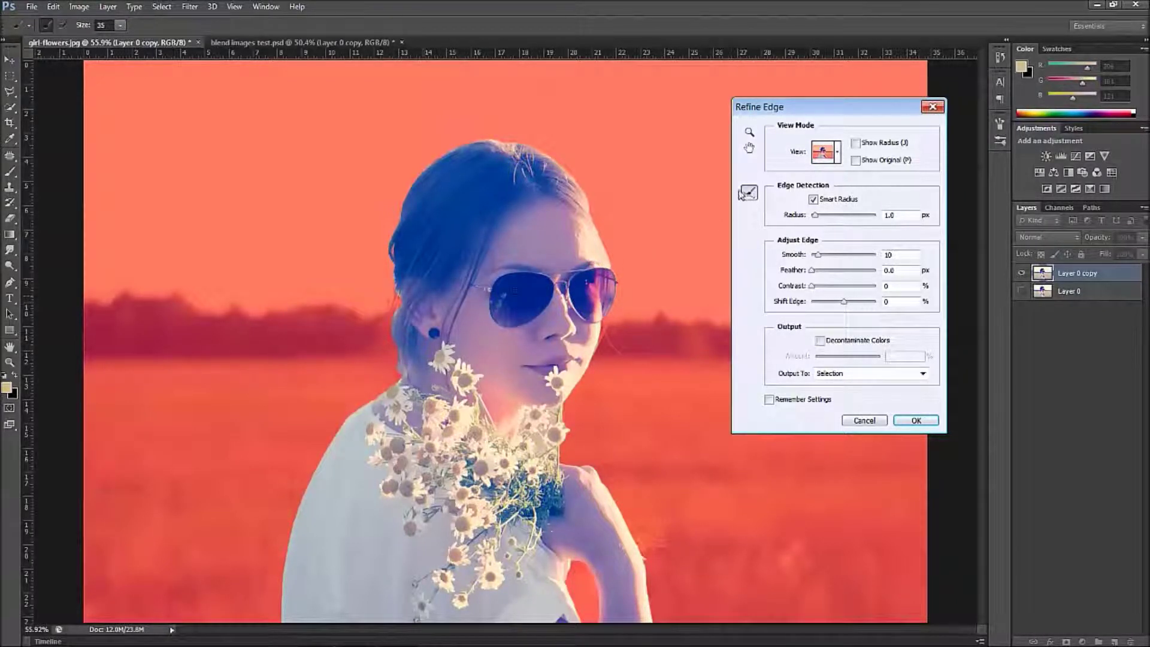
Step: Brush with the Refine Radius tool along the hair outline from the nape over the head to the sunglasses
{"action": "left_click", "coordinate": [751, 195]}
{"action": "mouse_move", "coordinate": [399, 378]}
{"action": "left_mouse_down"}
{"action": "mouse_move", "coordinate": [394, 232]}
{"action": "mouse_move", "coordinate": [430, 163]}
{"action": "mouse_move", "coordinate": [463, 145]}
{"action": "mouse_move", "coordinate": [508, 139]}
{"action": "mouse_move", "coordinate": [550, 156]}
{"action": "mouse_move", "coordinate": [586, 198]}
{"action": "mouse_move", "coordinate": [611, 269]}
{"action": "left_mouse_up"}
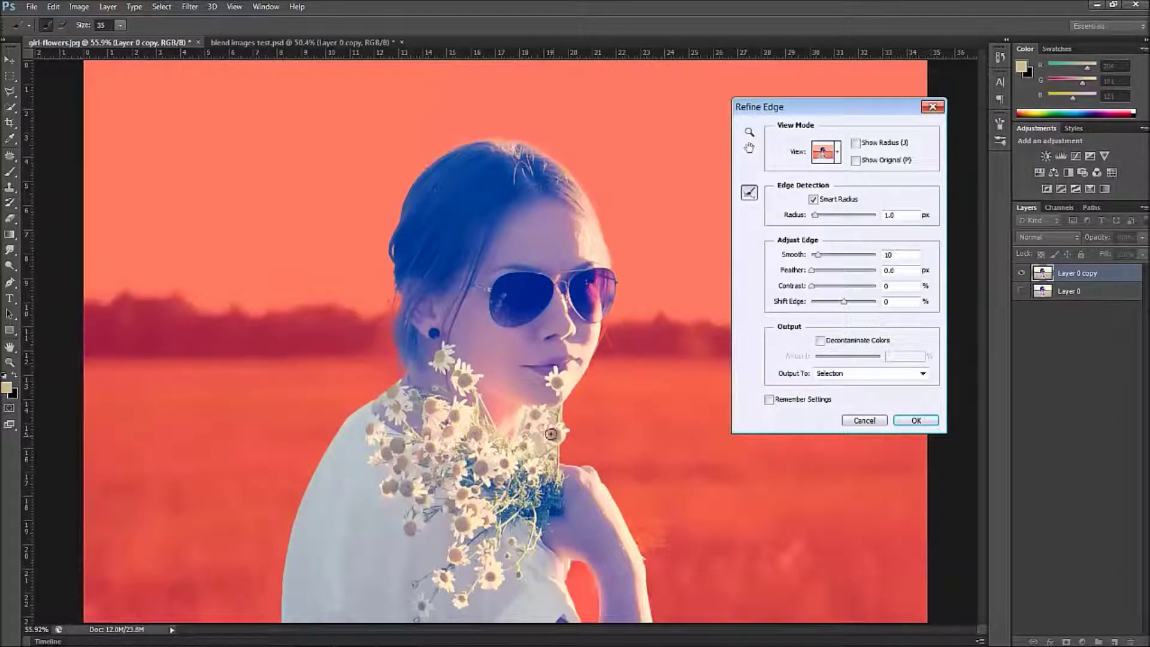
{"action": "scroll", "coordinate": [551, 433], "scroll_direction": "up", "scroll_amount": 4}
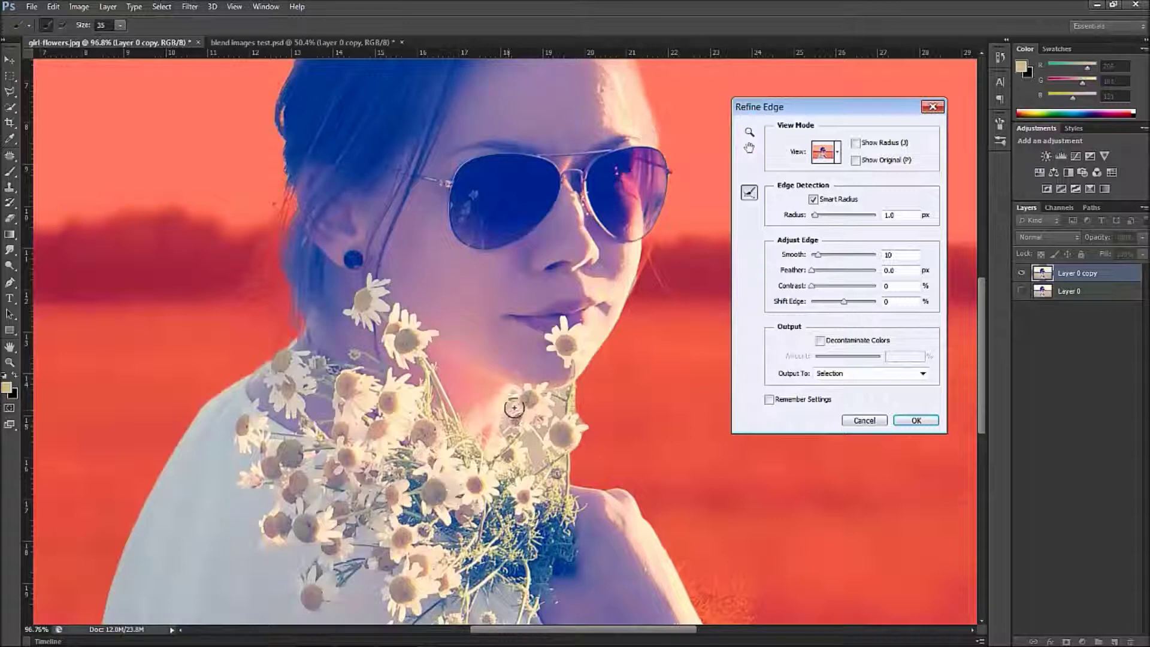
Step: Turn on Decontaminate Colors and output the refined selection to a new layer with a layer mask
{"action": "scroll", "coordinate": [549, 443], "scroll_direction": "down", "scroll_amount": 4}
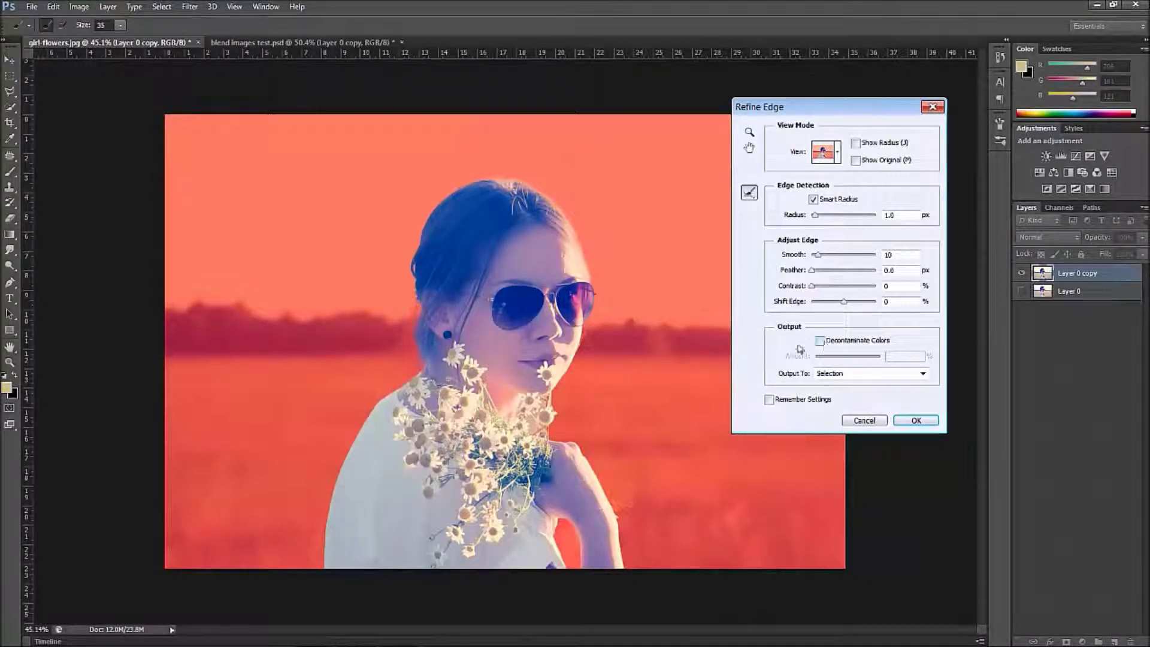
{"action": "left_click", "coordinate": [819, 341]}
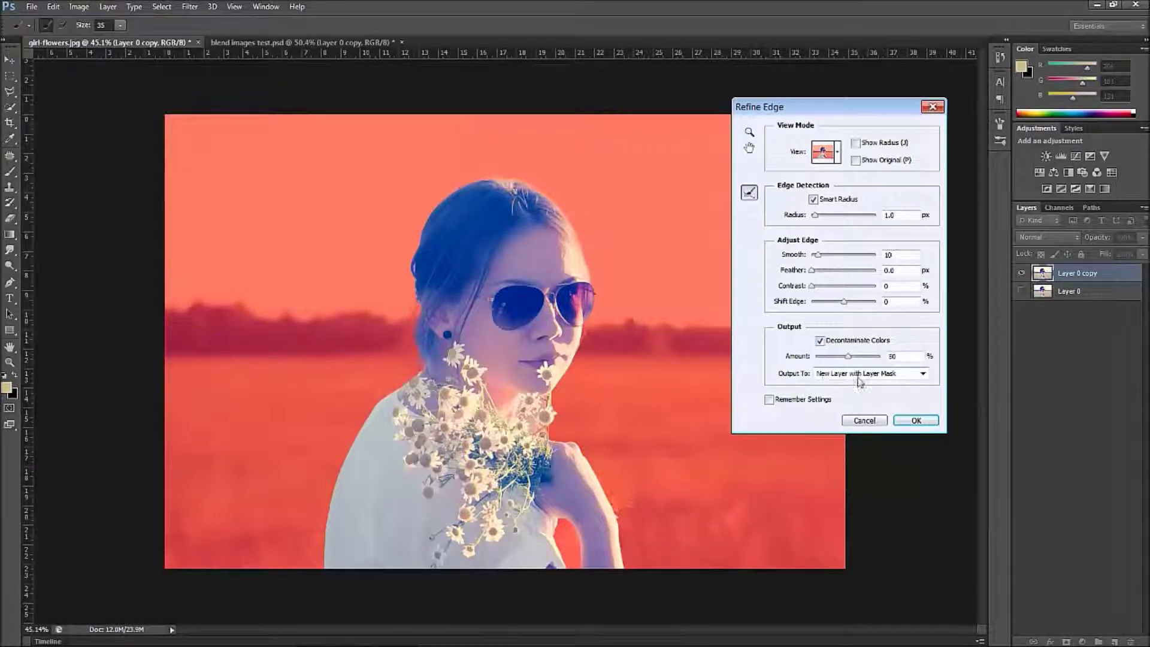
{"action": "left_click", "coordinate": [915, 421]}
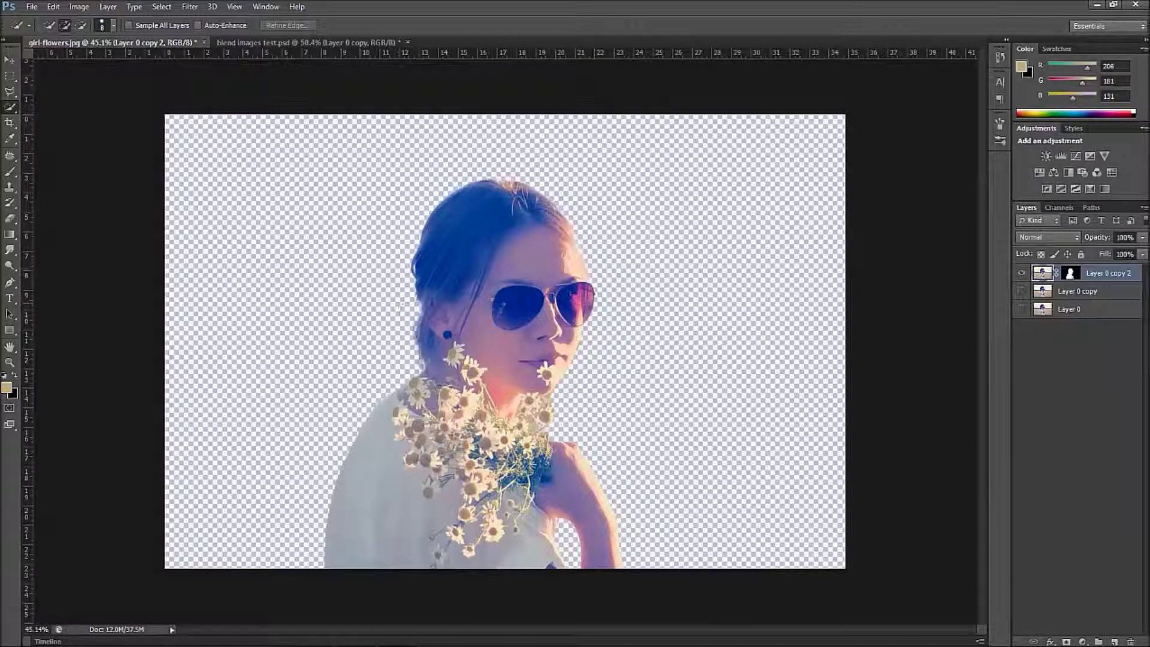
Step: Move the masked cut-out of the woman into blend images test.psd and place it in front of the hallway columns
{"action": "left_click", "coordinate": [275, 43]}
{"action": "left_click", "coordinate": [144, 42]}
{"action": "left_click", "coordinate": [11, 59]}
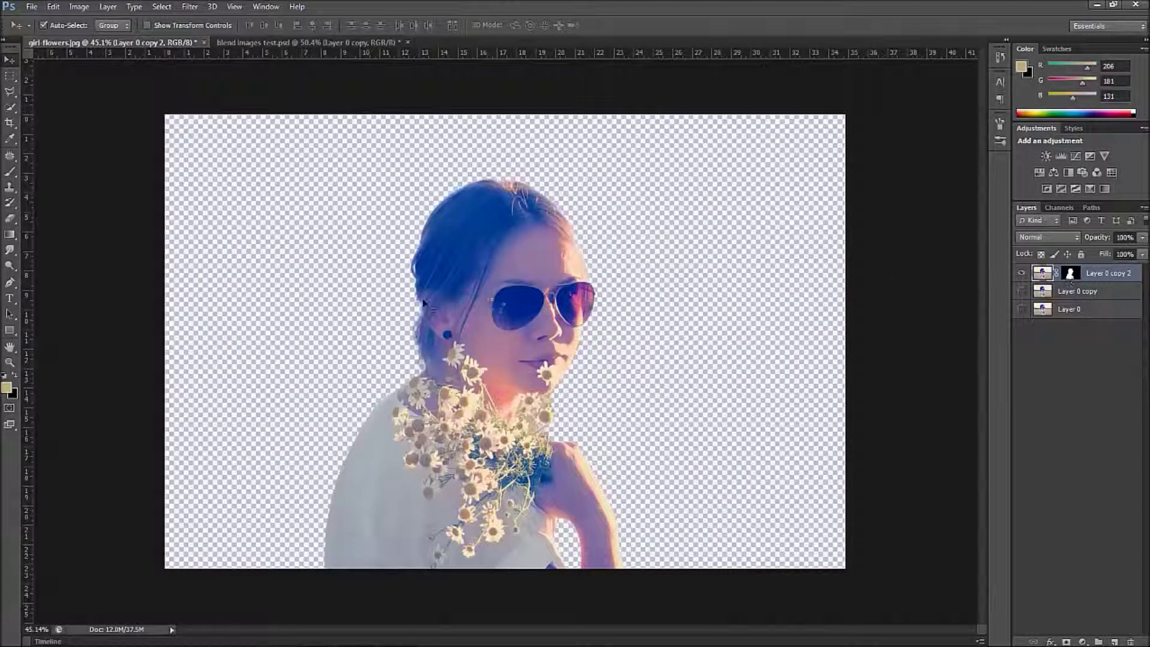
{"action": "left_click_drag", "start_coordinate": [489, 335], "coordinate": [306, 43]}
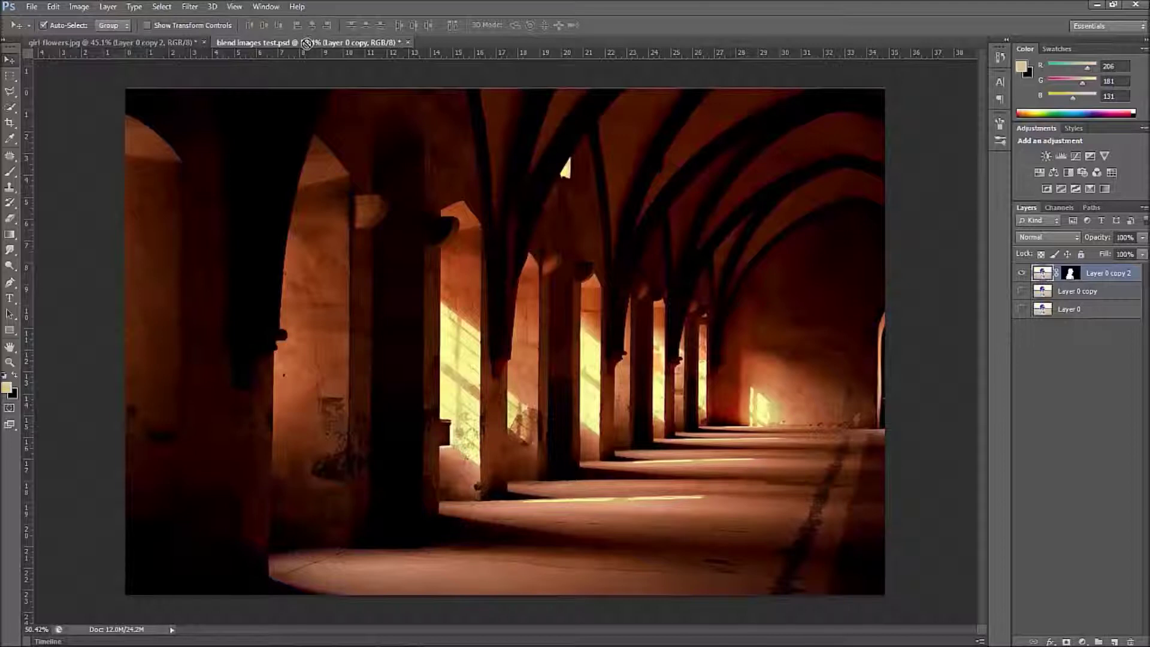
{"action": "left_click_drag", "start_coordinate": [307, 43], "coordinate": [412, 206]}
{"action": "left_click_drag", "start_coordinate": [505, 372], "coordinate": [526, 363]}
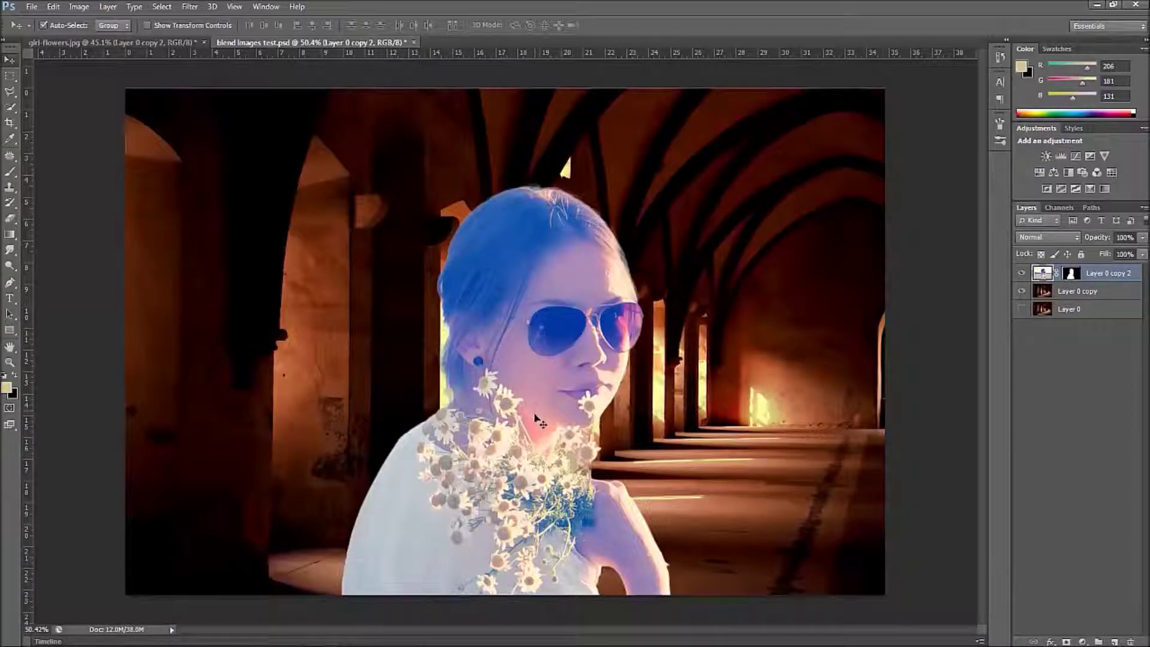
{"action": "left_click_drag", "start_coordinate": [547, 376], "coordinate": [683, 368]}
{"action": "left_click_drag", "start_coordinate": [617, 338], "coordinate": [503, 375]}
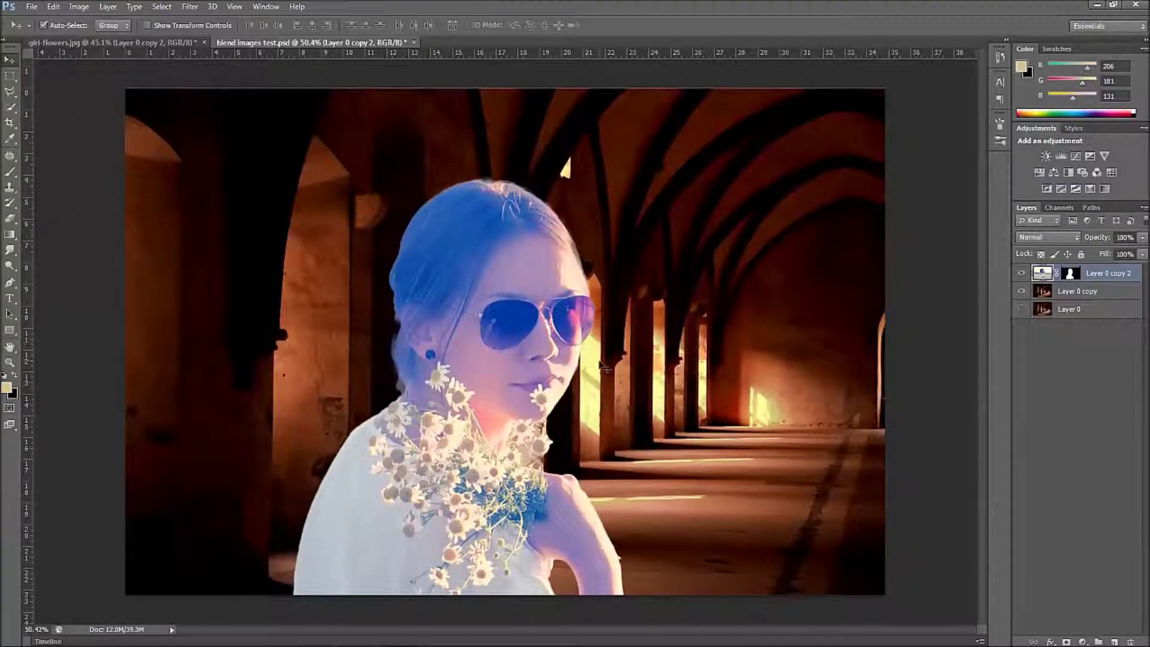
Step: Scale the woman to about 66% and position her at the hallway's lower edge, slightly left of centre
{"action": "key", "text": "ctrl+t"}
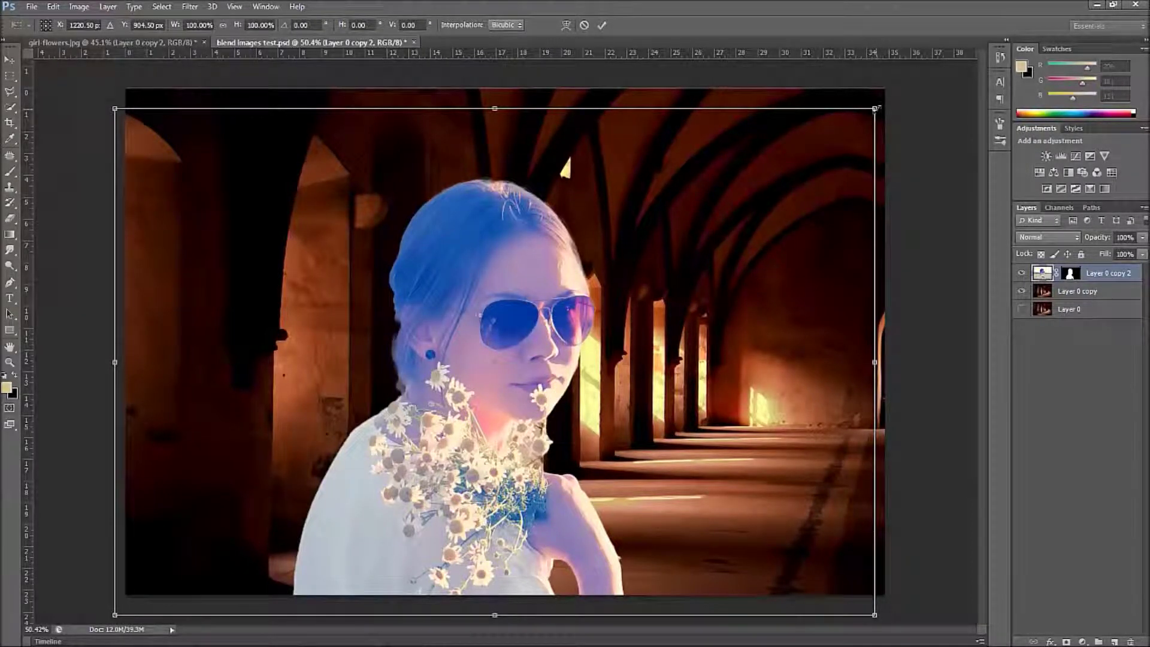
{"action": "left_click_drag", "start_coordinate": [872, 110], "coordinate": [619, 278]}
{"action": "left_click_drag", "start_coordinate": [509, 489], "coordinate": [697, 467]}
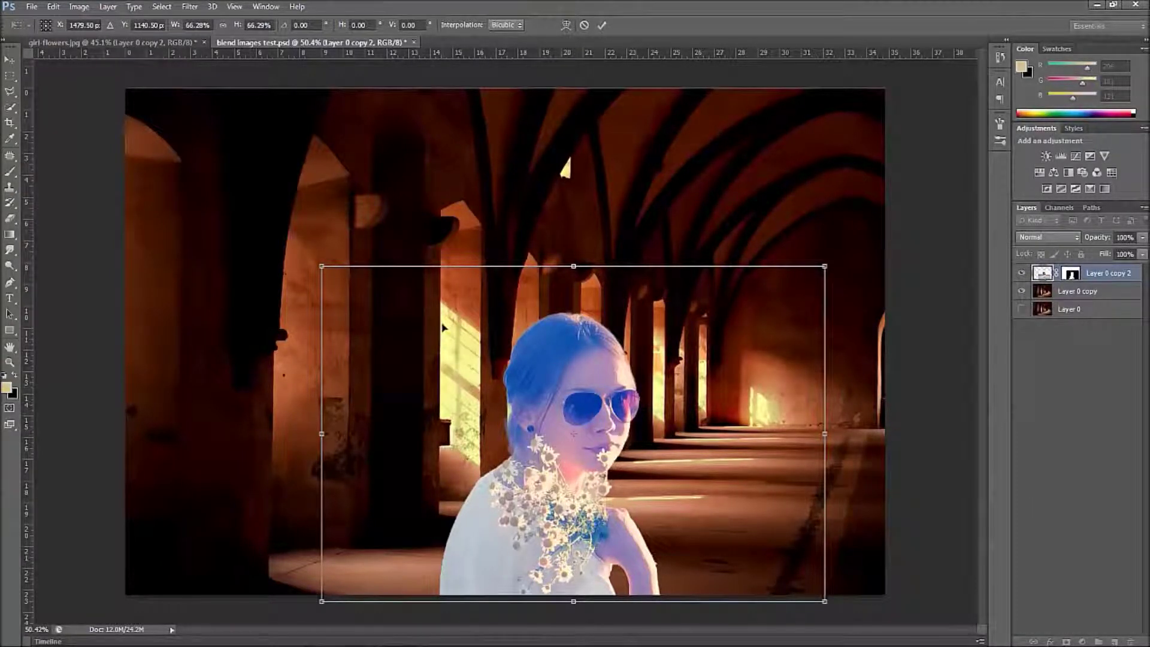
{"action": "left_click_drag", "start_coordinate": [587, 371], "coordinate": [501, 390]}
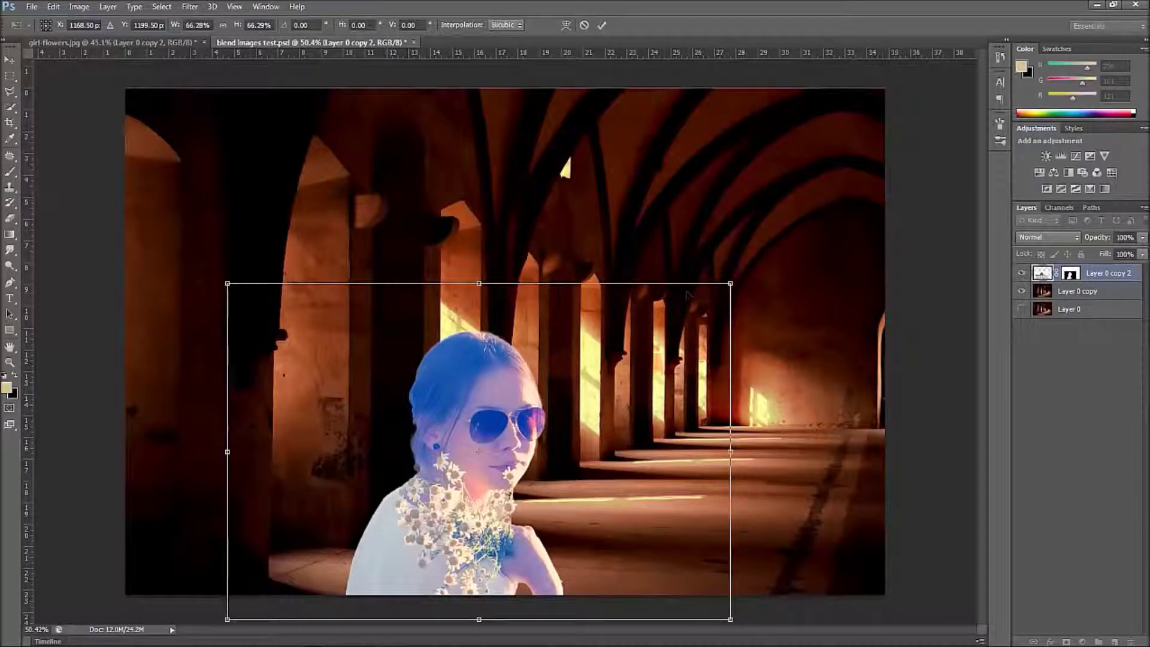
{"action": "left_click", "coordinate": [602, 25]}
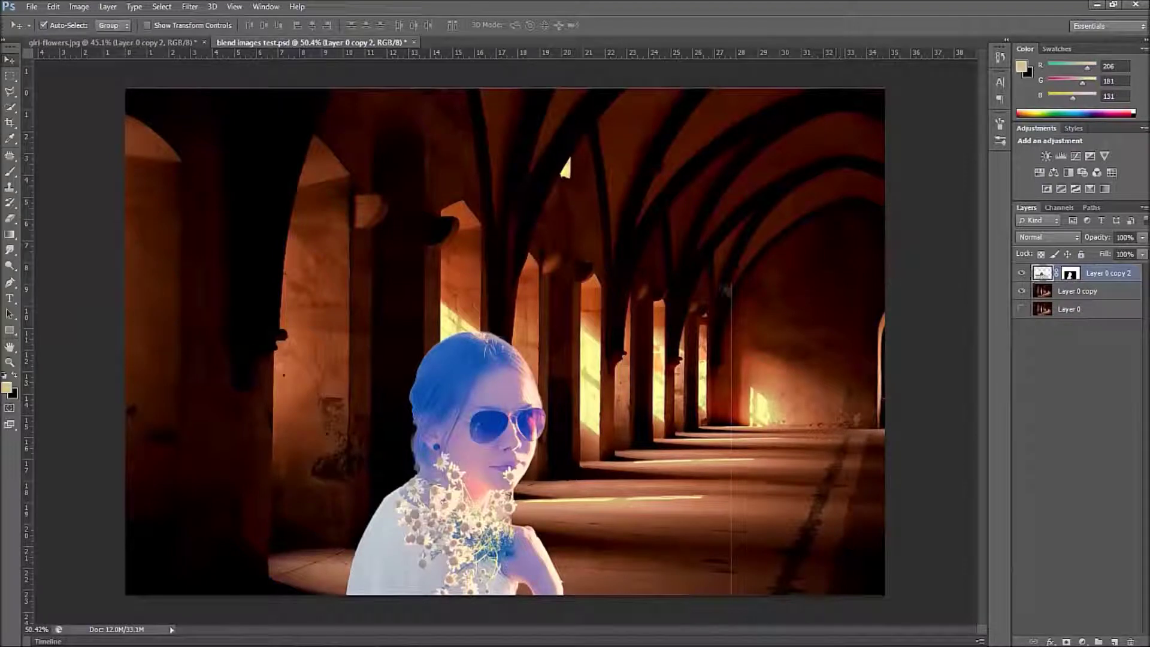
Step: Paint black on the woman's layer mask over the stray vertical line beside her, using brush size 80 and 84% flow
{"action": "left_click", "coordinate": [1071, 274]}
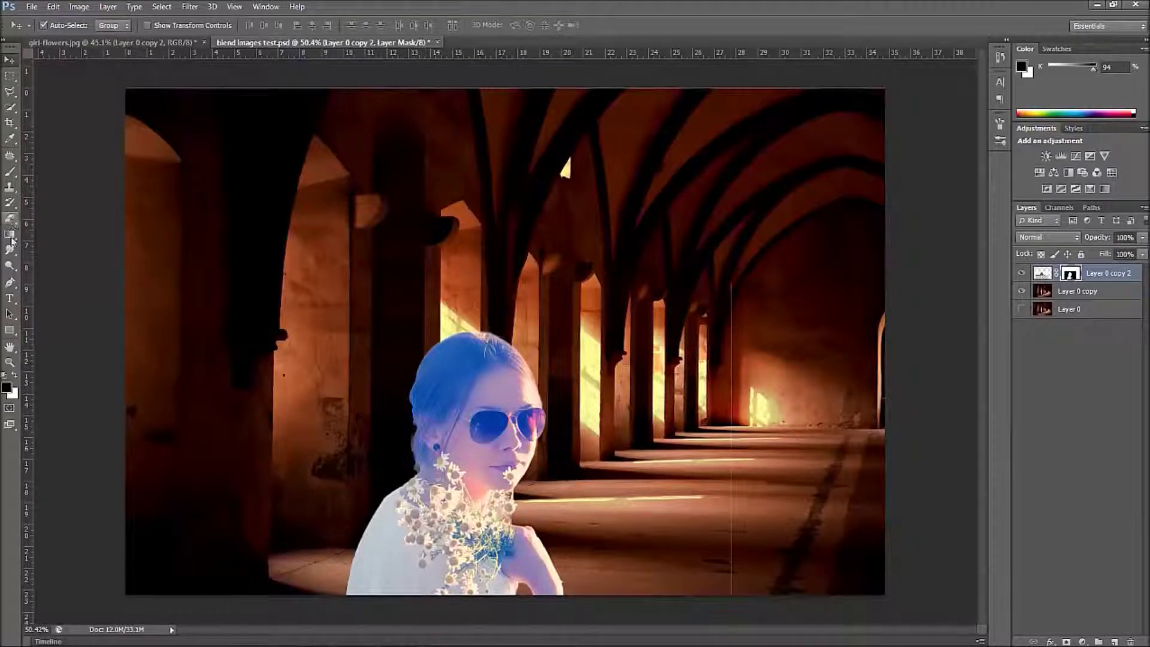
{"action": "left_click", "coordinate": [10, 171]}
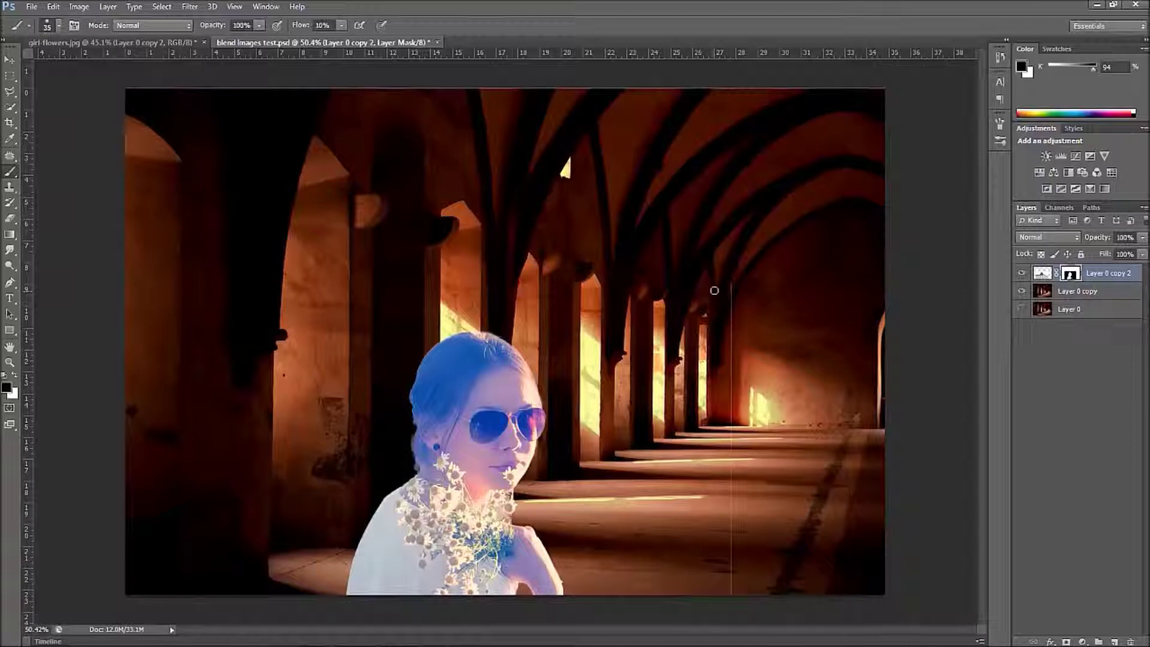
{"action": "key", "text": "bracketright"}
{"action": "key", "text": "bracketright"}
{"action": "left_click_drag", "start_coordinate": [306, 27], "coordinate": [358, 27]}
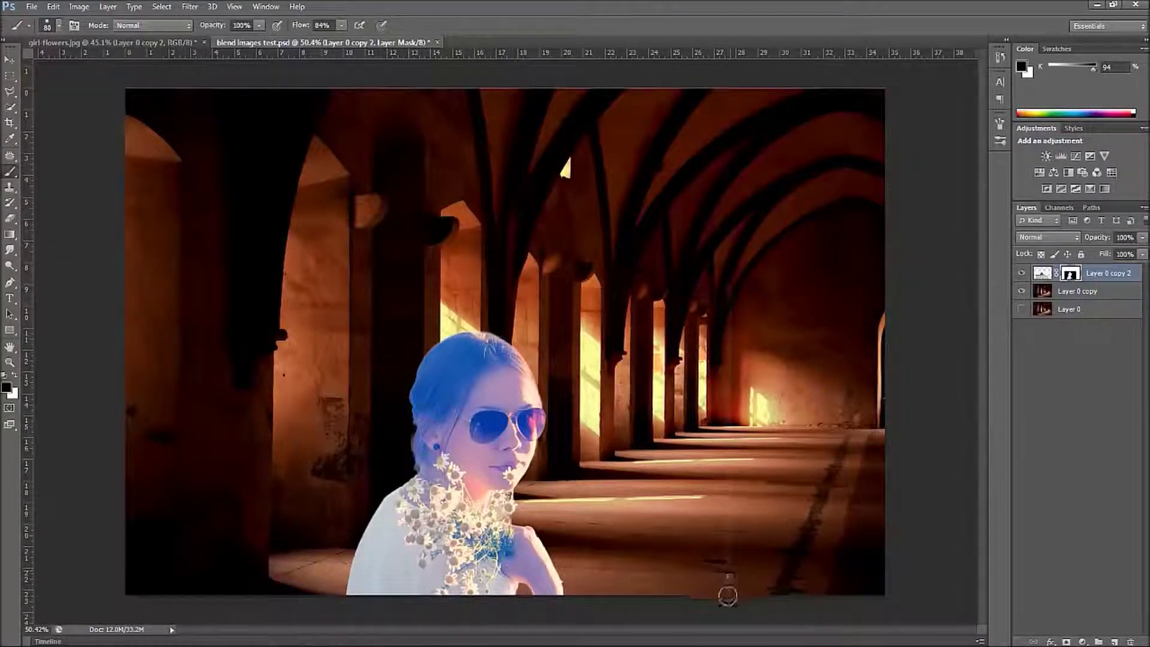
{"action": "scroll", "coordinate": [748, 519], "scroll_direction": "up", "scroll_amount": 2}
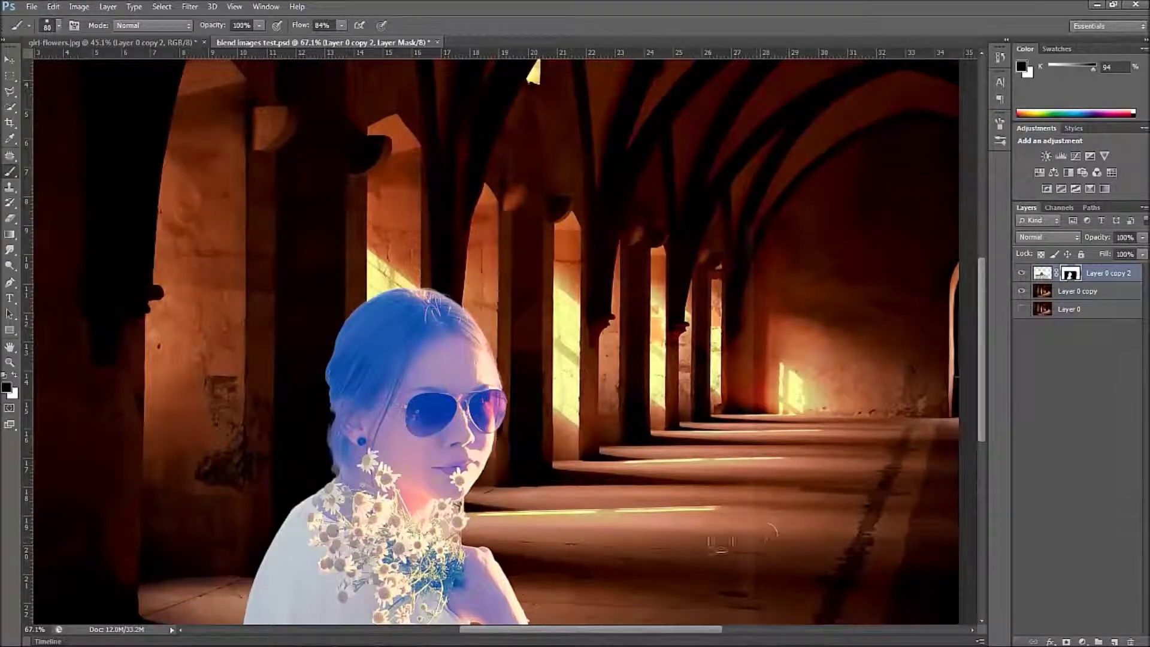
Step: Apply a large Eraser to the woman's layer mask over the floor area to her right
{"action": "scroll", "coordinate": [765, 507], "scroll_direction": "down", "scroll_amount": 2}
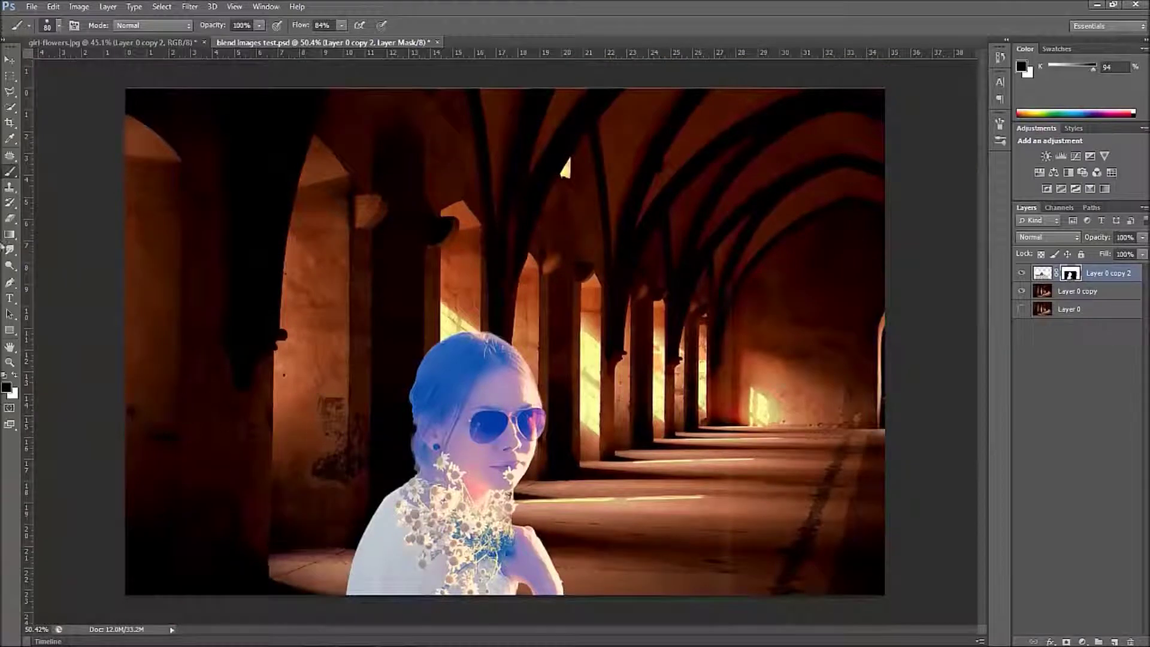
{"action": "left_click", "coordinate": [10, 219]}
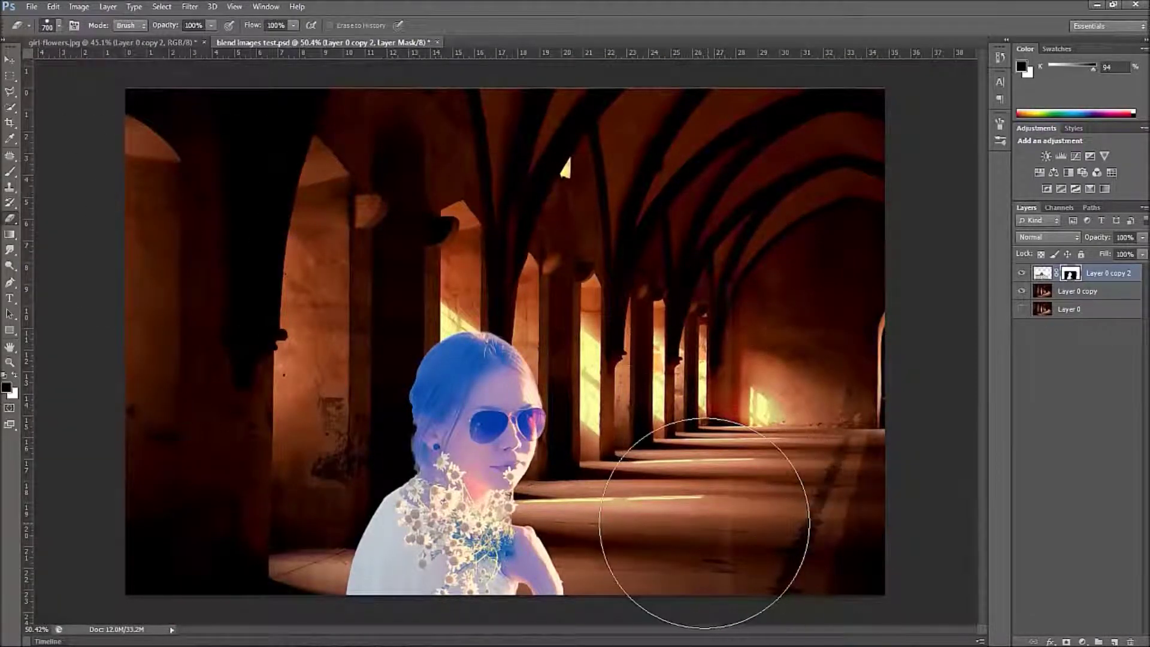
{"action": "left_click", "coordinate": [680, 524]}
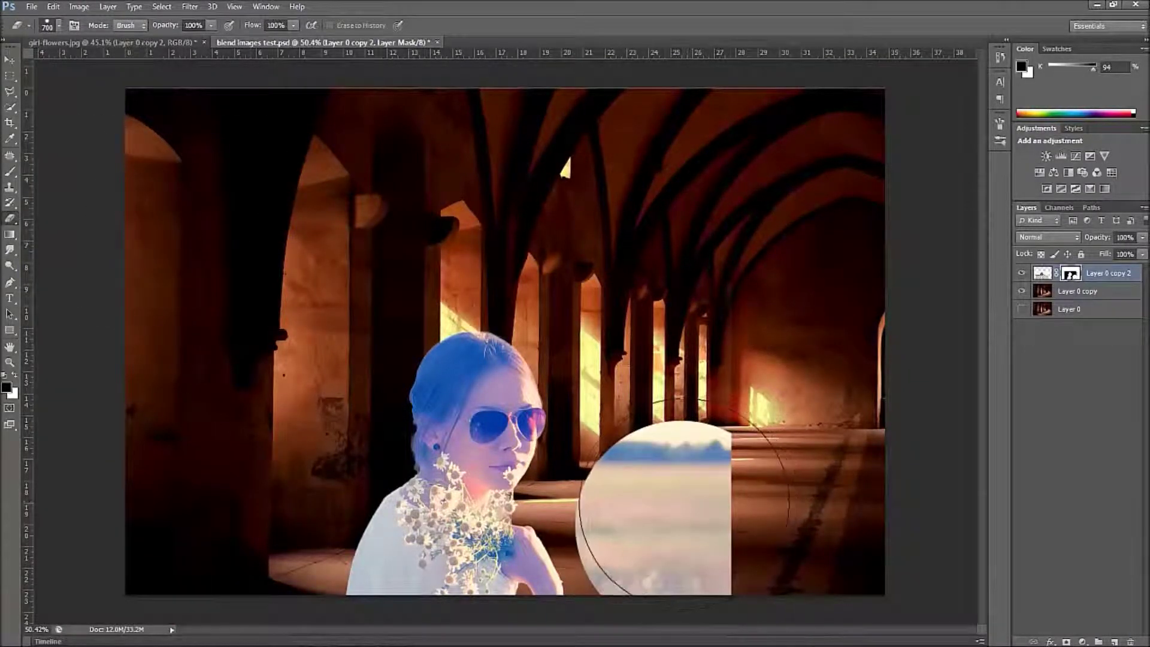
Step: Undo the last mask erasing, then erase the leftover background on the floor beside the woman directly from her layer's image
{"action": "key", "text": "ctrl+z"}
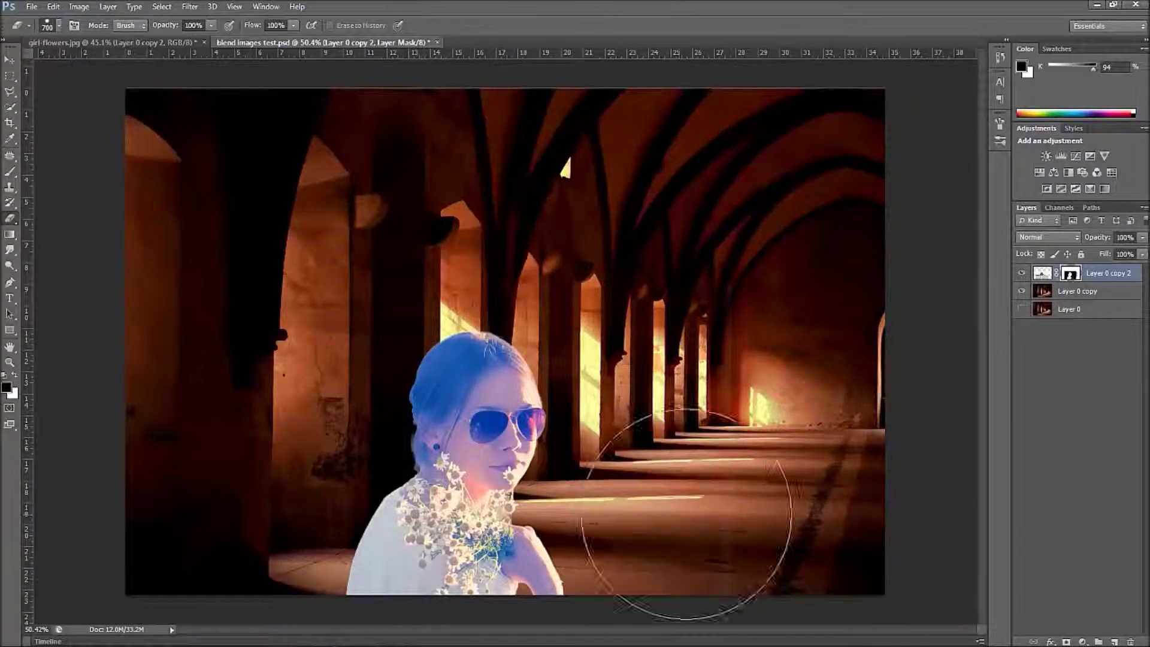
{"action": "left_click", "coordinate": [1043, 275]}
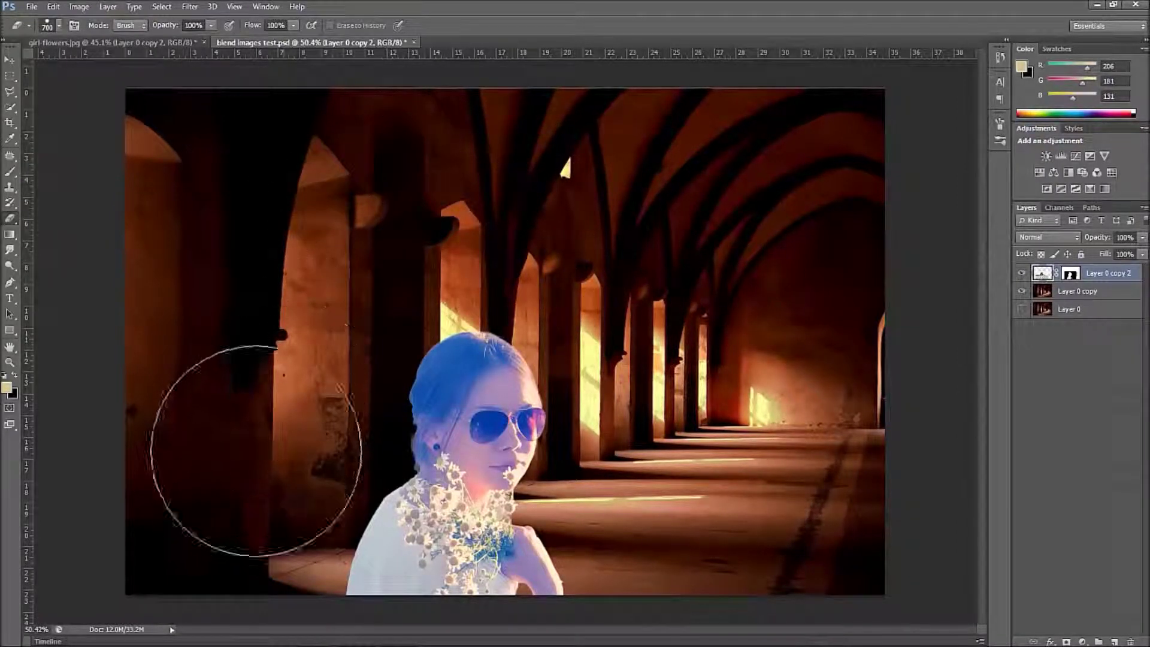
{"action": "left_click_drag", "start_coordinate": [778, 546], "coordinate": [817, 502]}
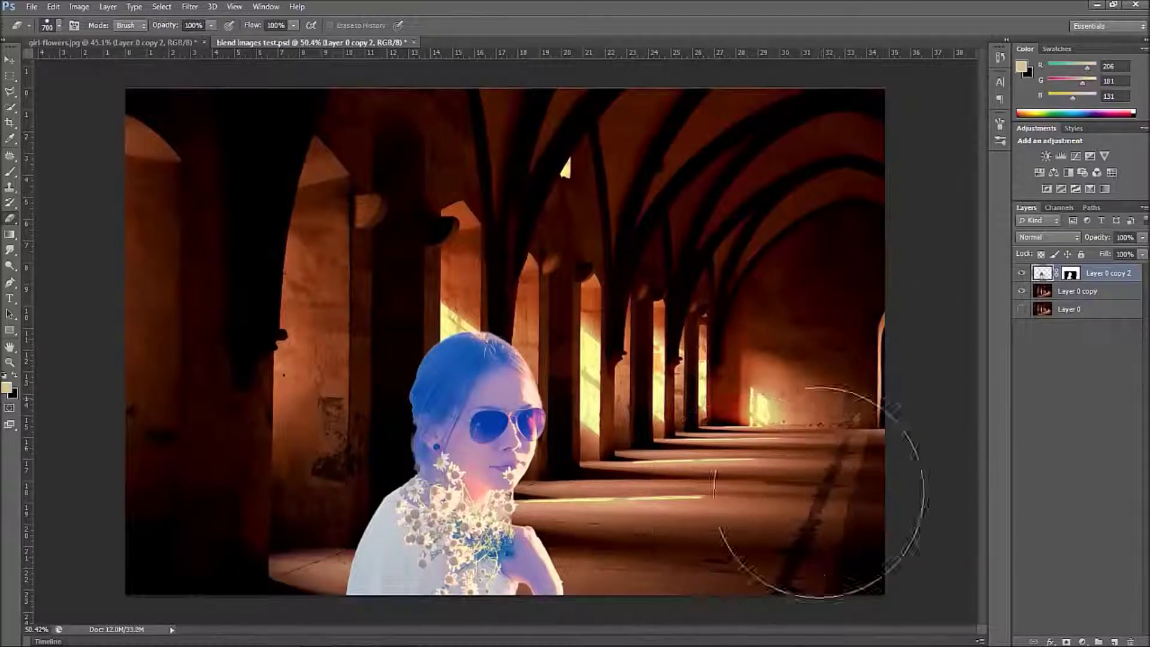
{"action": "left_click", "coordinate": [10, 60]}
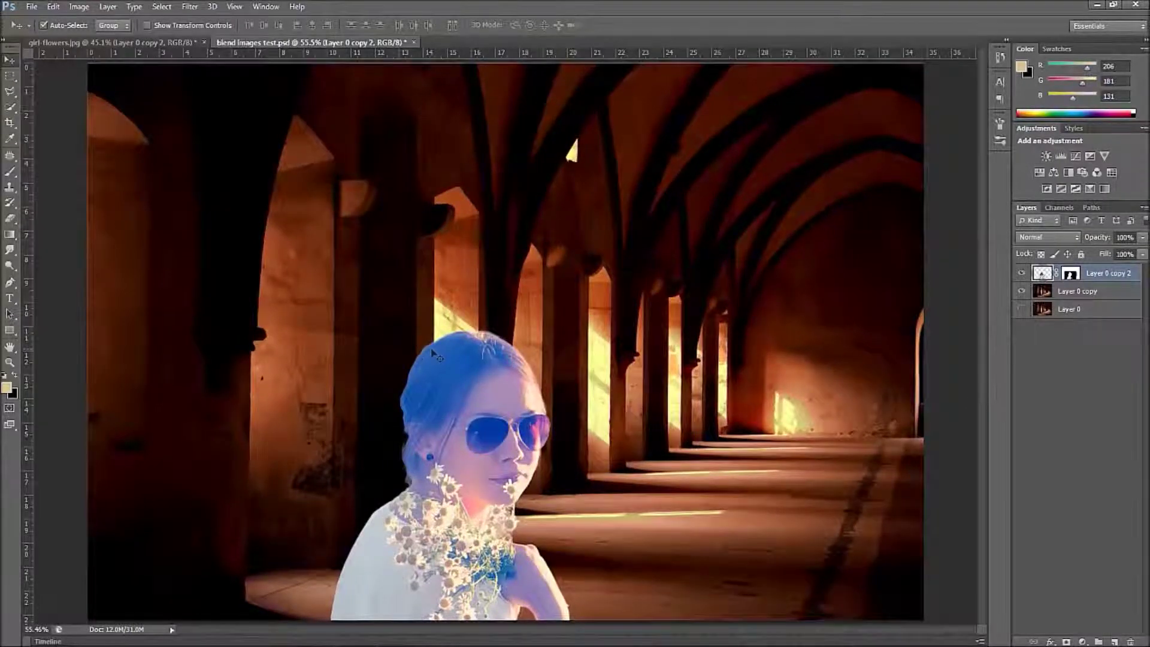
Step: Add a Hue/Saturation adjustment layer above the woman's layer
{"action": "scroll", "coordinate": [534, 366], "scroll_direction": "up", "scroll_amount": 1}
{"action": "left_click", "coordinate": [1082, 642]}
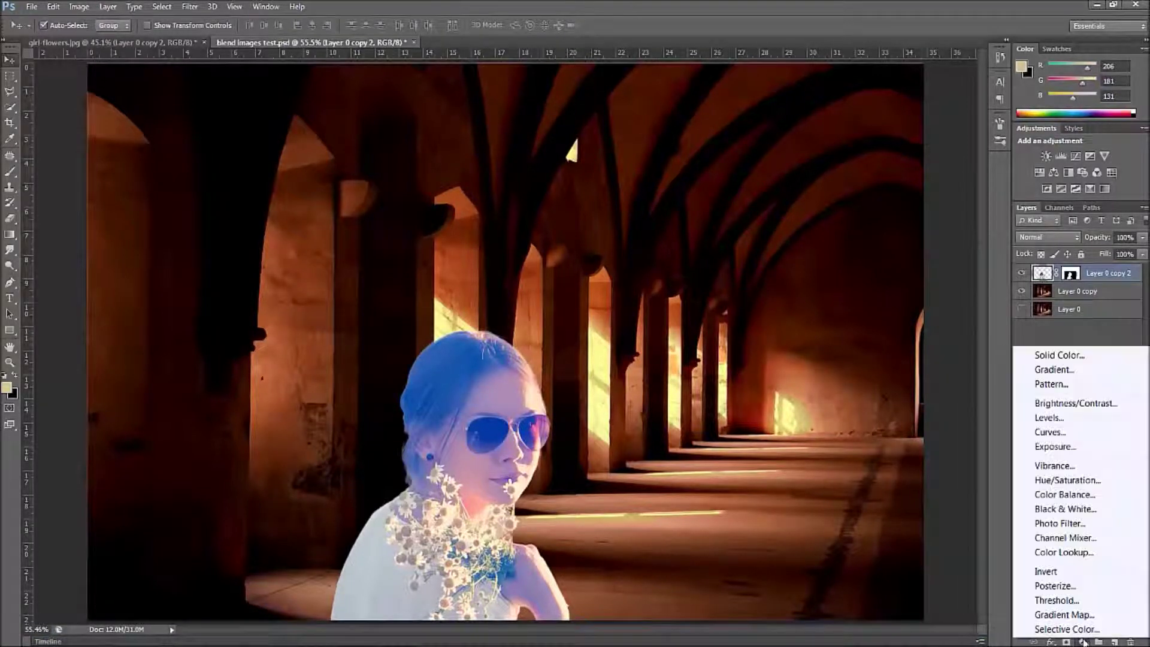
{"action": "left_click", "coordinate": [1063, 482]}
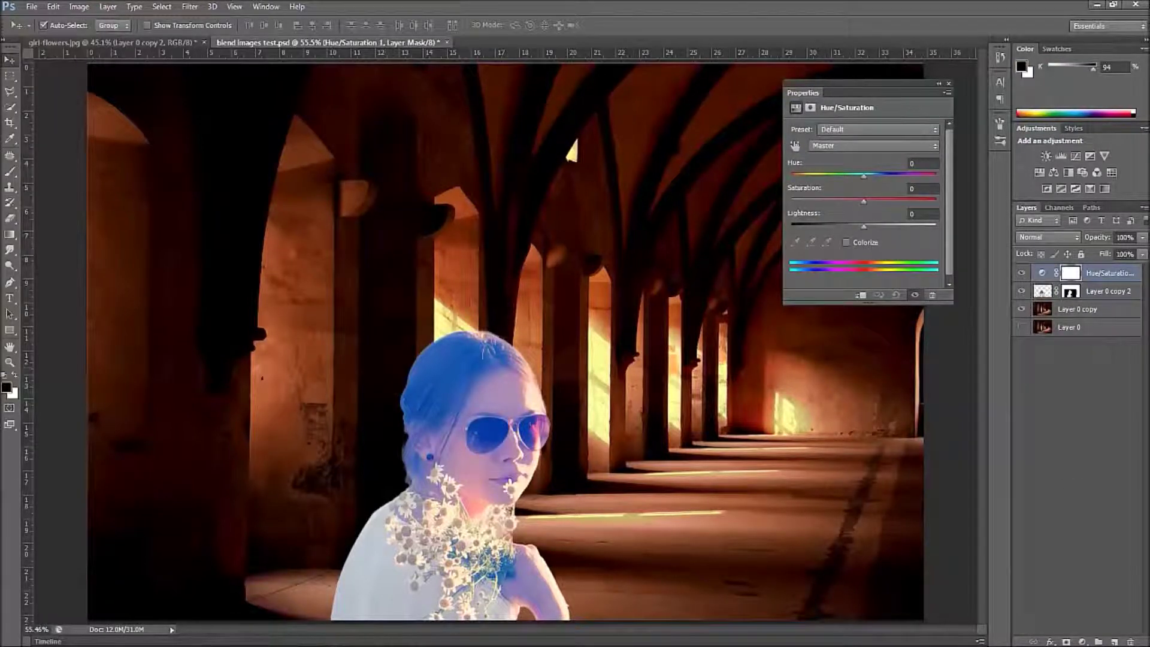
{"action": "left_click", "coordinate": [948, 85]}
Step: Show the unmasked Layer 0 copy in girl-flowers.jpg to examine the woman's original colours, then return to blend images test.psd
{"action": "left_click", "coordinate": [154, 43]}
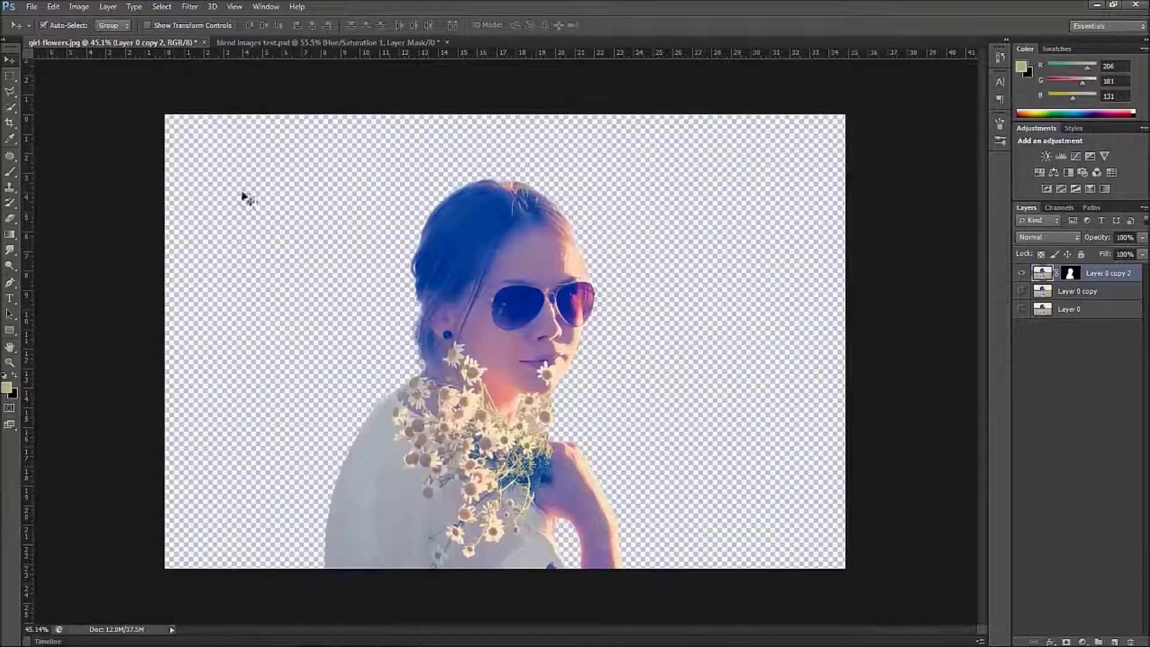
{"action": "left_click", "coordinate": [1022, 291]}
{"action": "left_click", "coordinate": [1021, 273]}
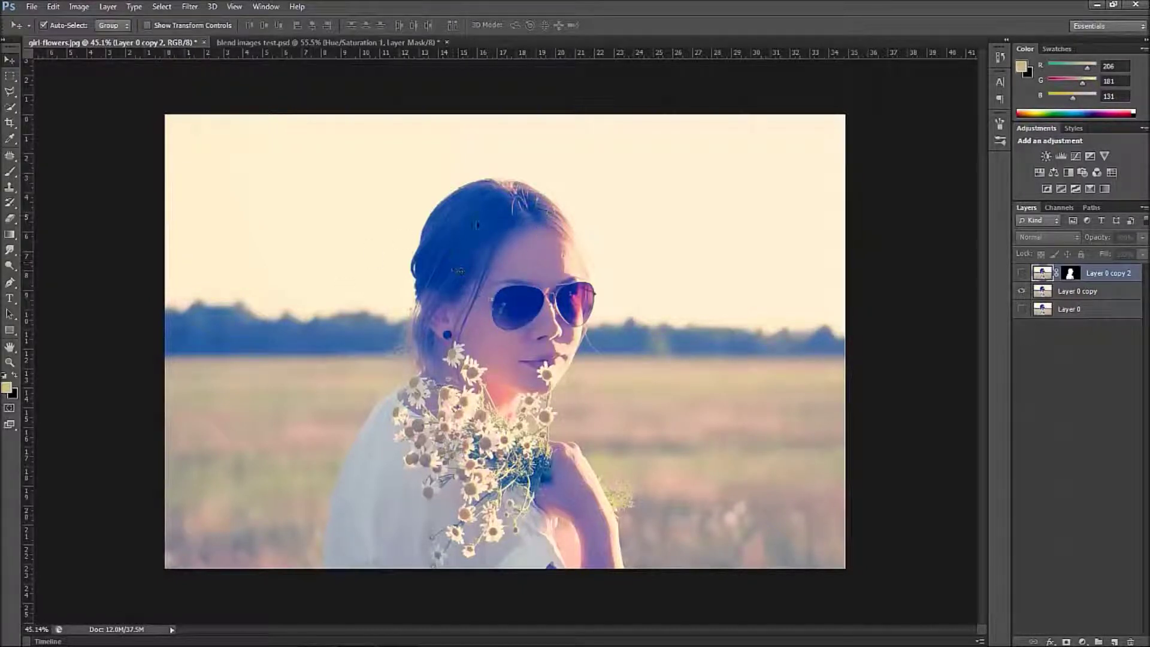
{"action": "left_click", "coordinate": [327, 43]}
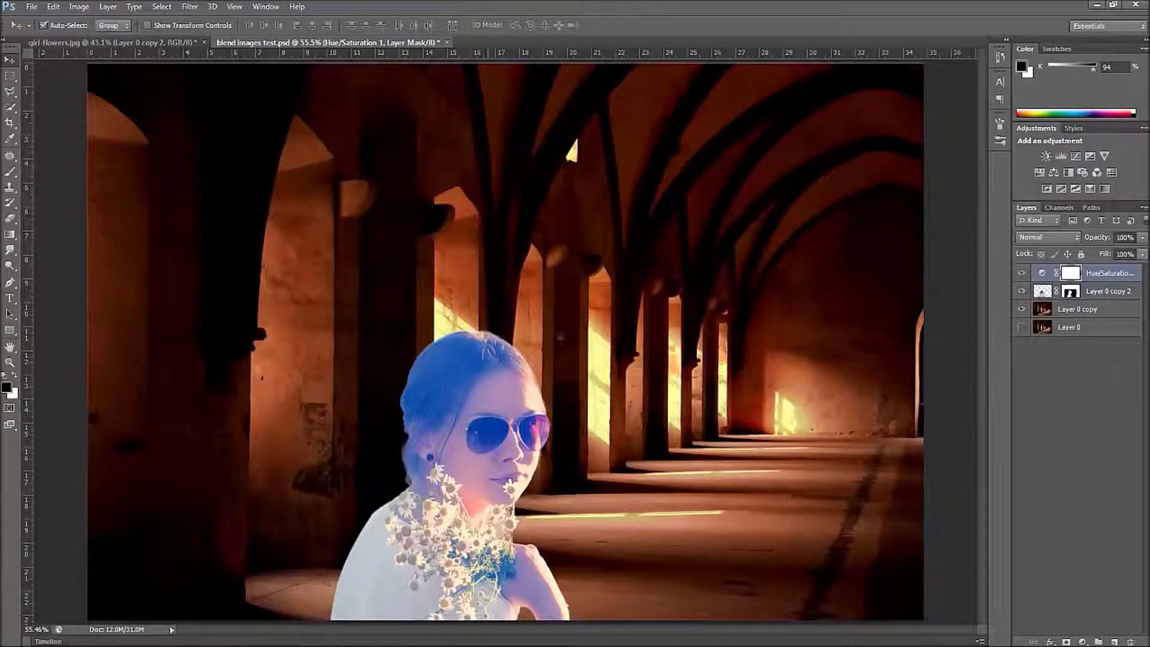
Step: Try shifting the master Lightness of the unclipped Hue/Saturation adjustment, then reset it to 0
{"action": "double_click", "coordinate": [1042, 276]}
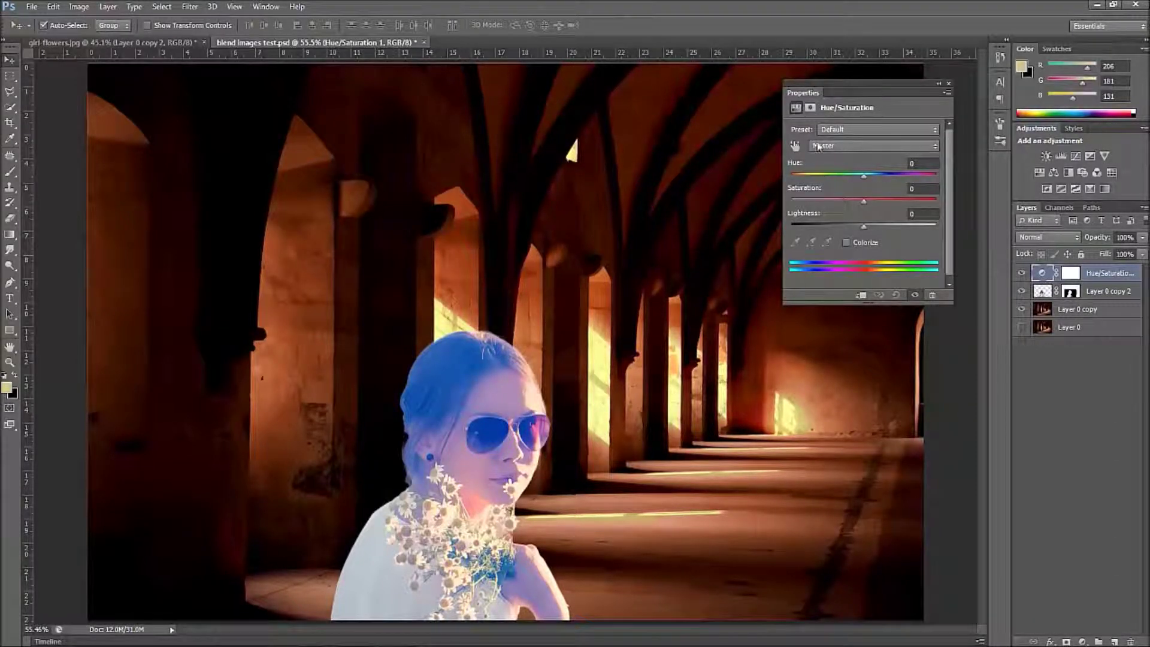
{"action": "scroll", "coordinate": [575, 398], "scroll_direction": "up", "scroll_amount": 2}
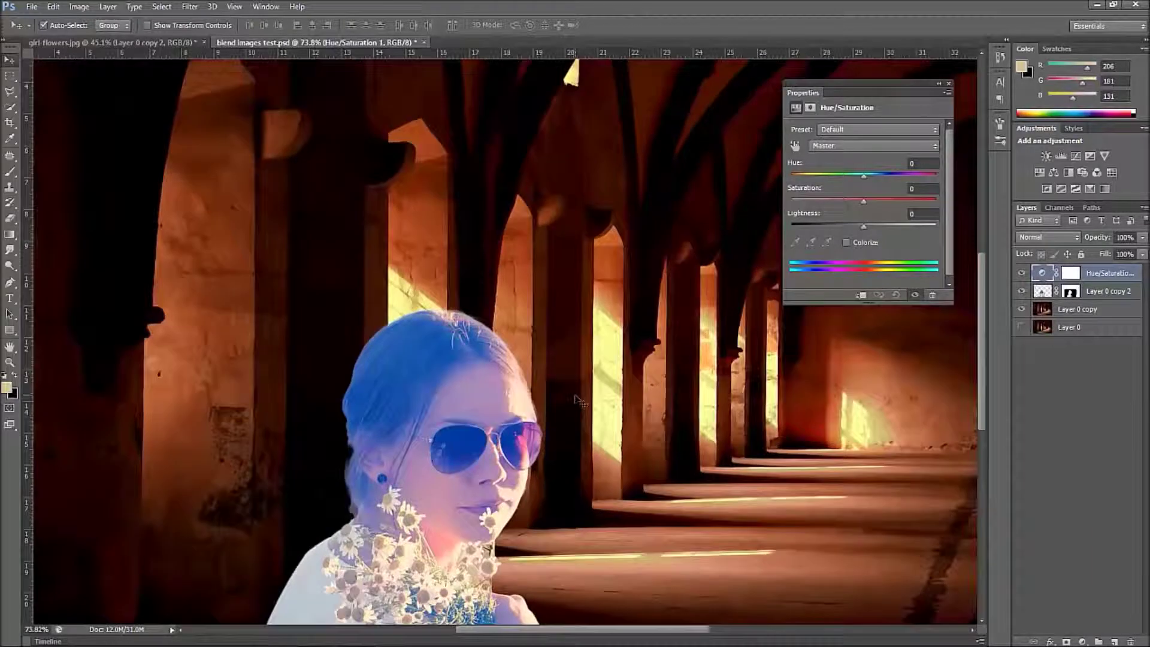
{"action": "left_click_drag", "start_coordinate": [545, 408], "coordinate": [621, 288]}
{"action": "left_click", "coordinate": [839, 147]}
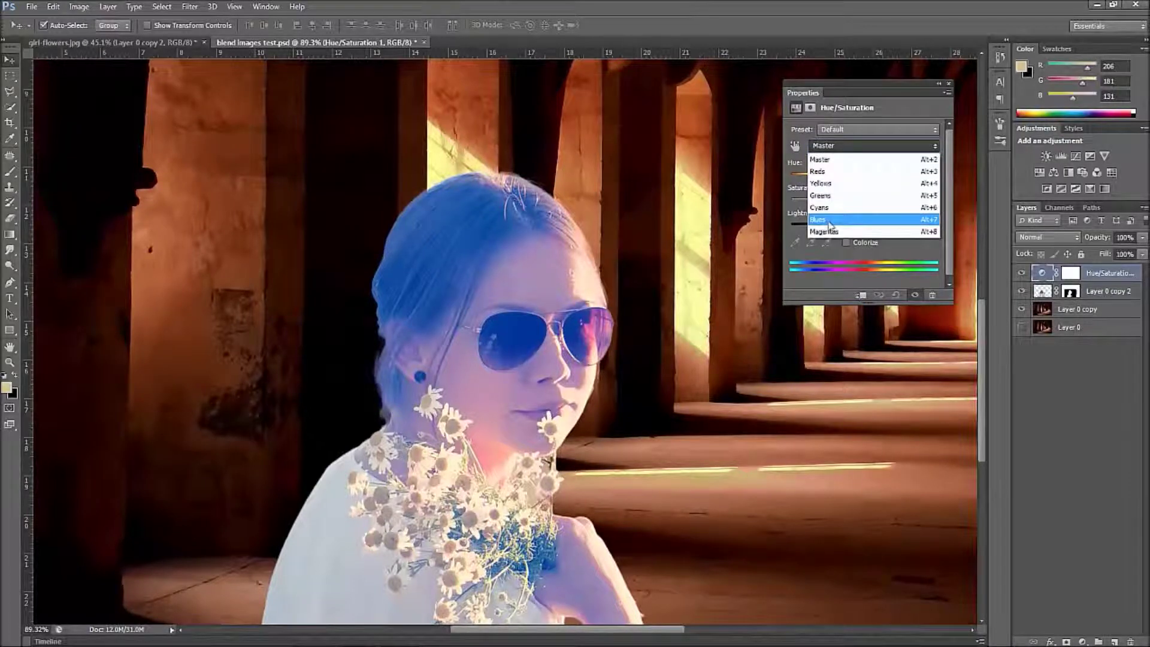
{"action": "left_click", "coordinate": [886, 159]}
{"action": "mouse_move", "coordinate": [864, 226]}
{"action": "left_mouse_down"}
{"action": "mouse_move", "coordinate": [802, 238]}
{"action": "mouse_move", "coordinate": [886, 226]}
{"action": "left_mouse_up"}
{"action": "left_click", "coordinate": [915, 214]}
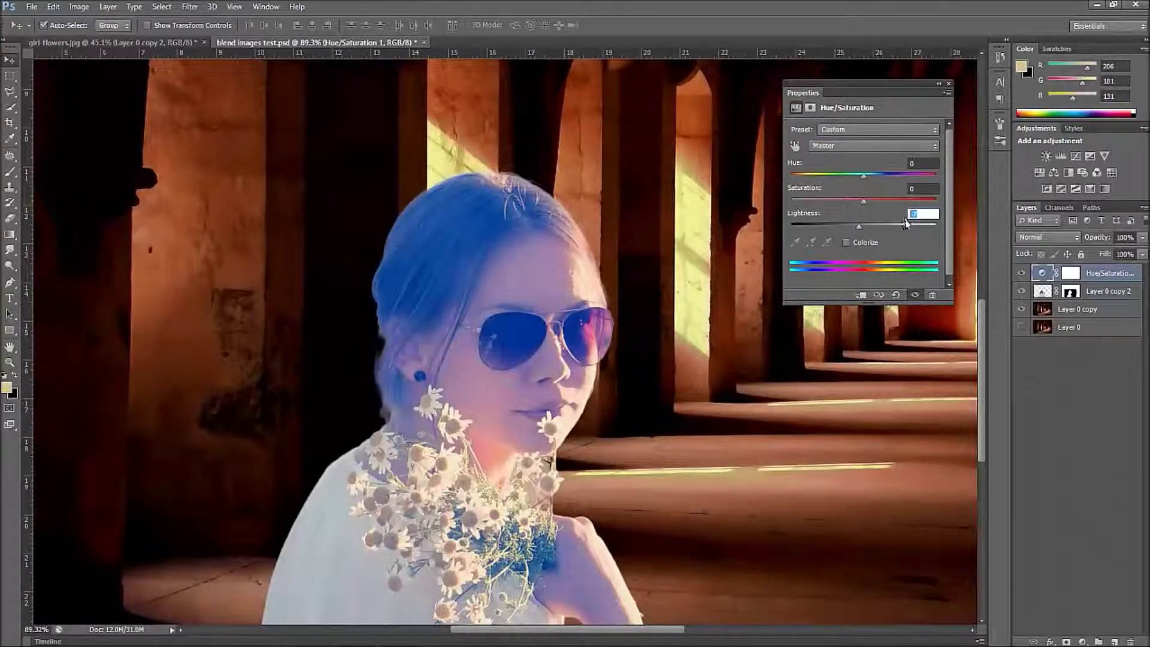
{"action": "type", "text": "0"}
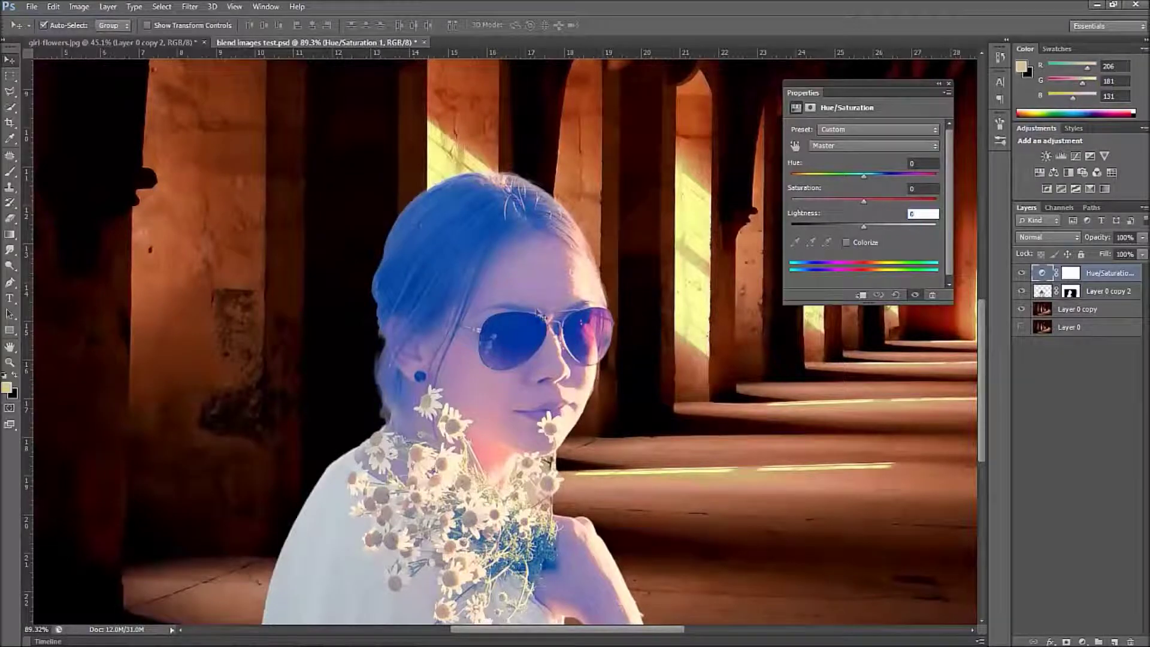
{"action": "left_click", "coordinate": [948, 83]}
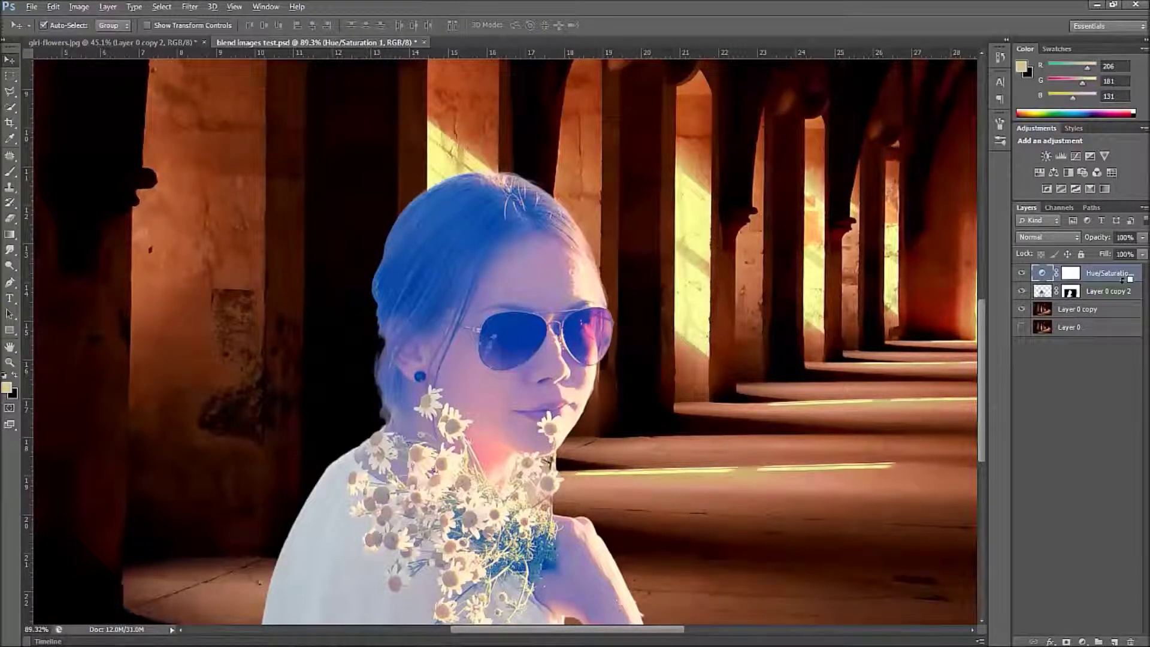
Step: Clip the Hue/Saturation adjustment to the woman's layer and test its master Lightness, resetting it to 0
{"action": "left_click", "coordinate": [1123, 279], "text": "alt"}
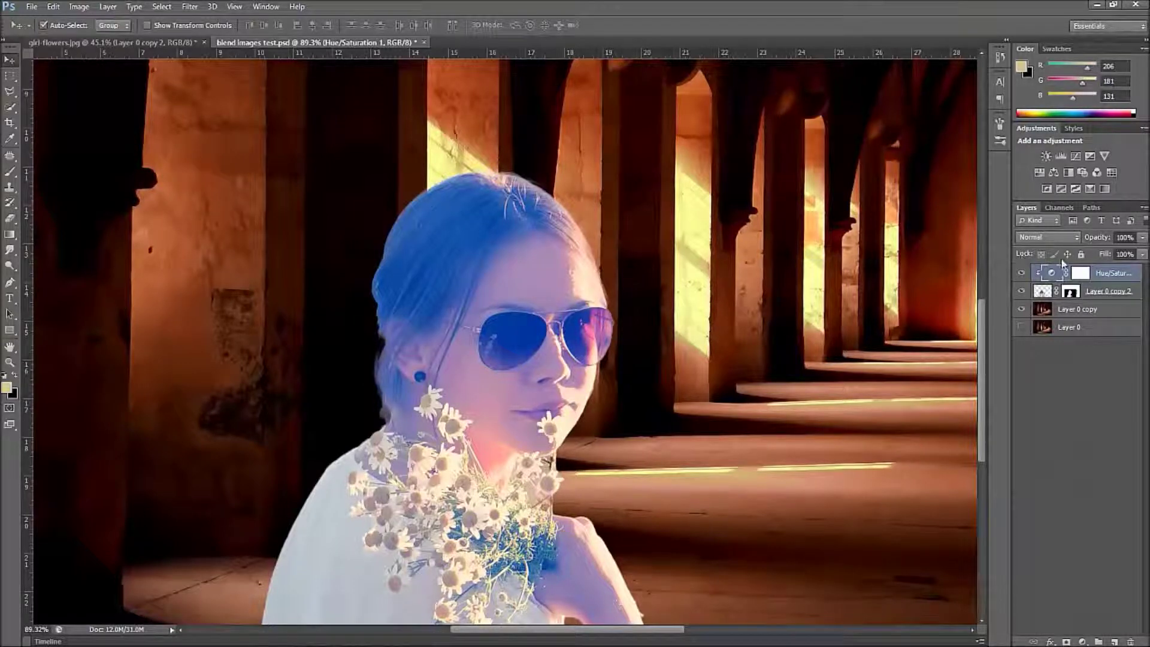
{"action": "double_click", "coordinate": [1052, 274]}
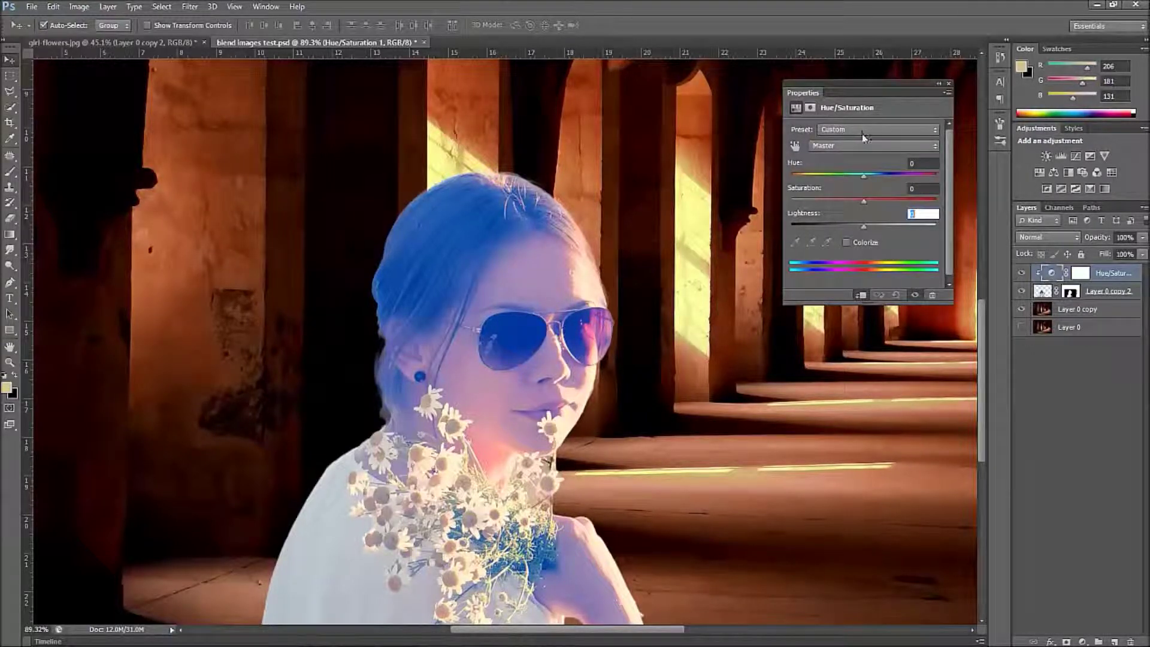
{"action": "left_click_drag", "start_coordinate": [865, 228], "coordinate": [802, 232]}
{"action": "type", "text": "0"}
Step: Switch the Hue/Saturation adjustment to the Blues range, try a Lightness of about -52, and reset it to 0
{"action": "left_click", "coordinate": [838, 147]}
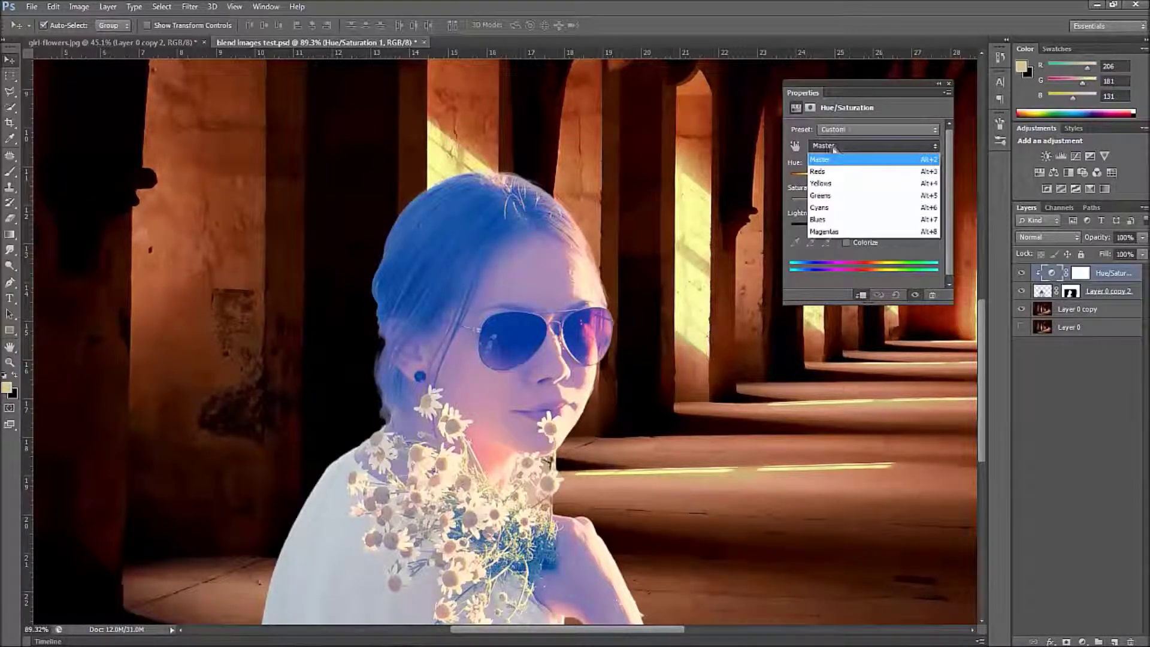
{"action": "left_click", "coordinate": [832, 221]}
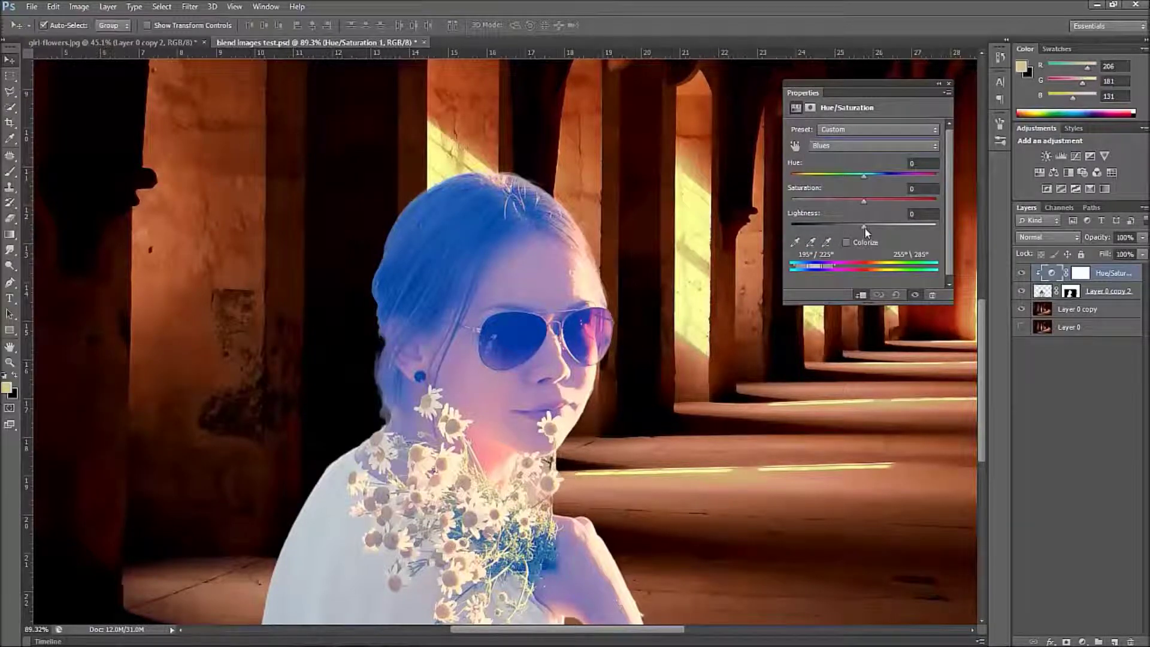
{"action": "left_click_drag", "start_coordinate": [864, 231], "coordinate": [828, 229]}
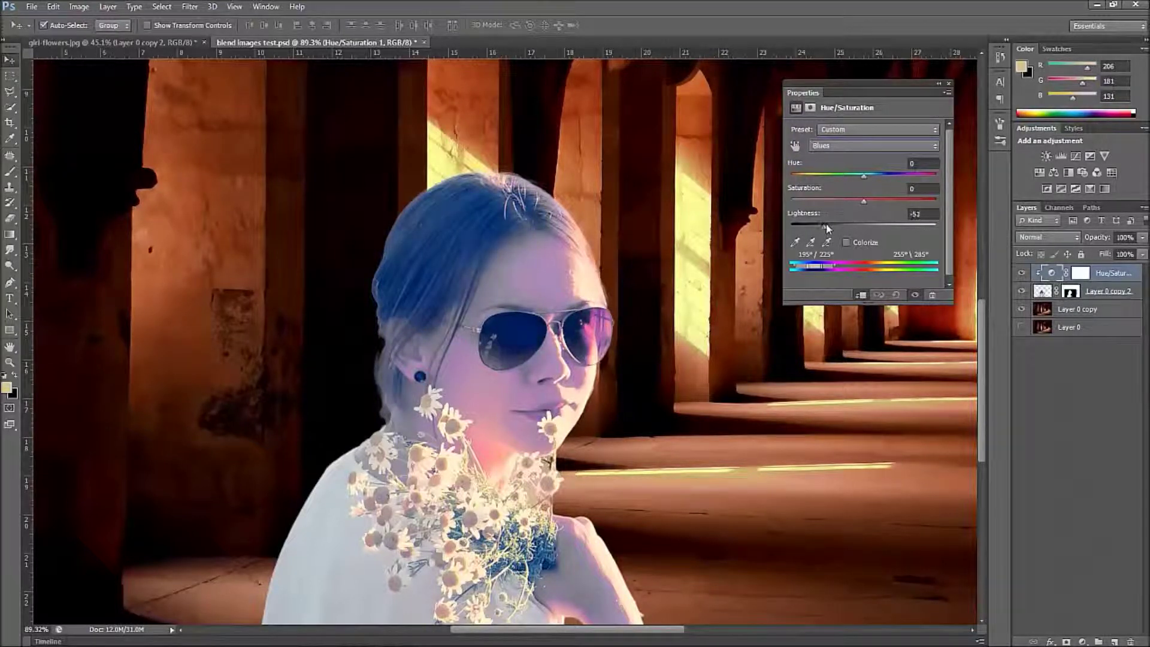
{"action": "left_click", "coordinate": [923, 213]}
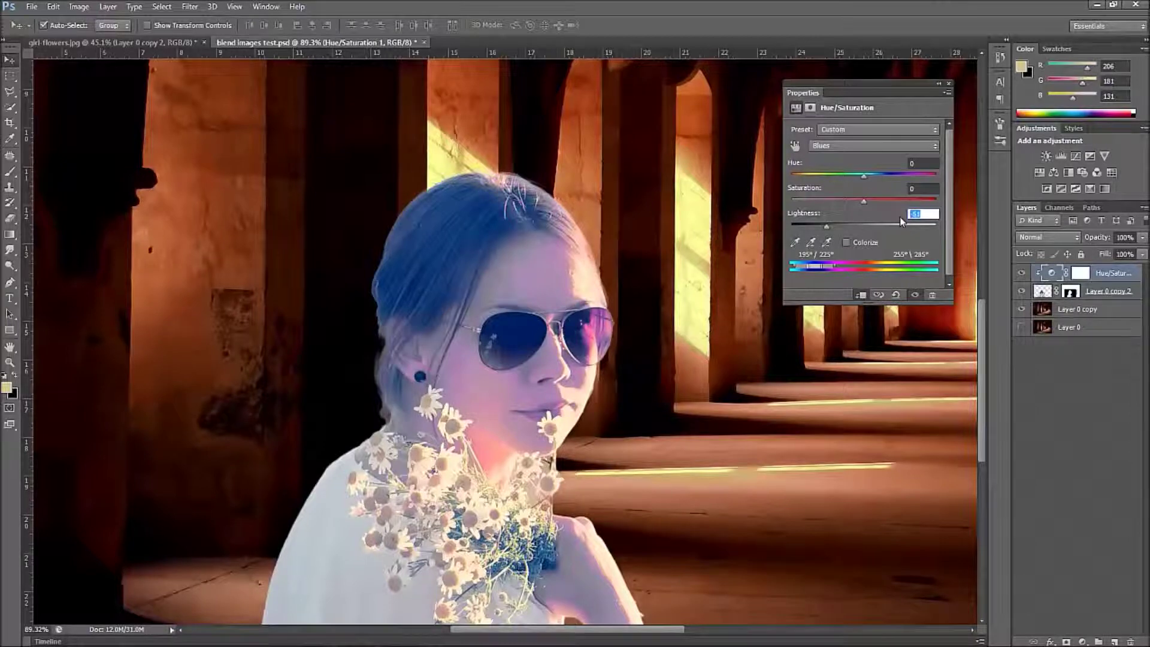
{"action": "type", "text": "0"}
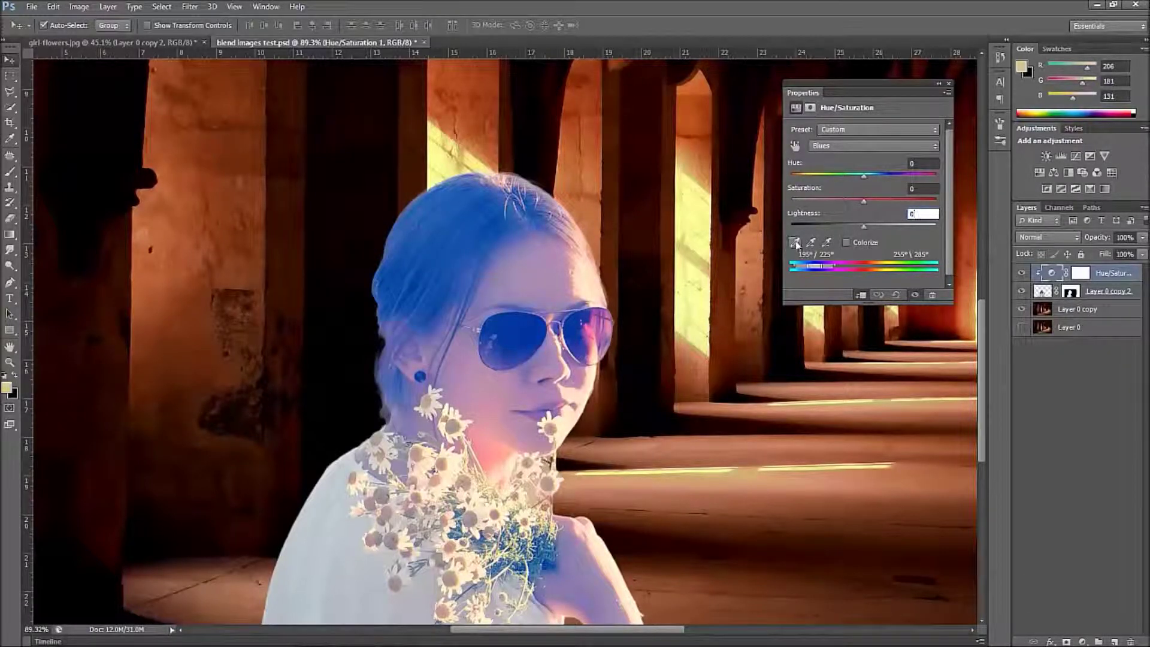
Step: Sample the woman's face and blue hair with the Hue/Saturation eyedropper, ending on the hair to retarget the Blues range
{"action": "left_click", "coordinate": [796, 243]}
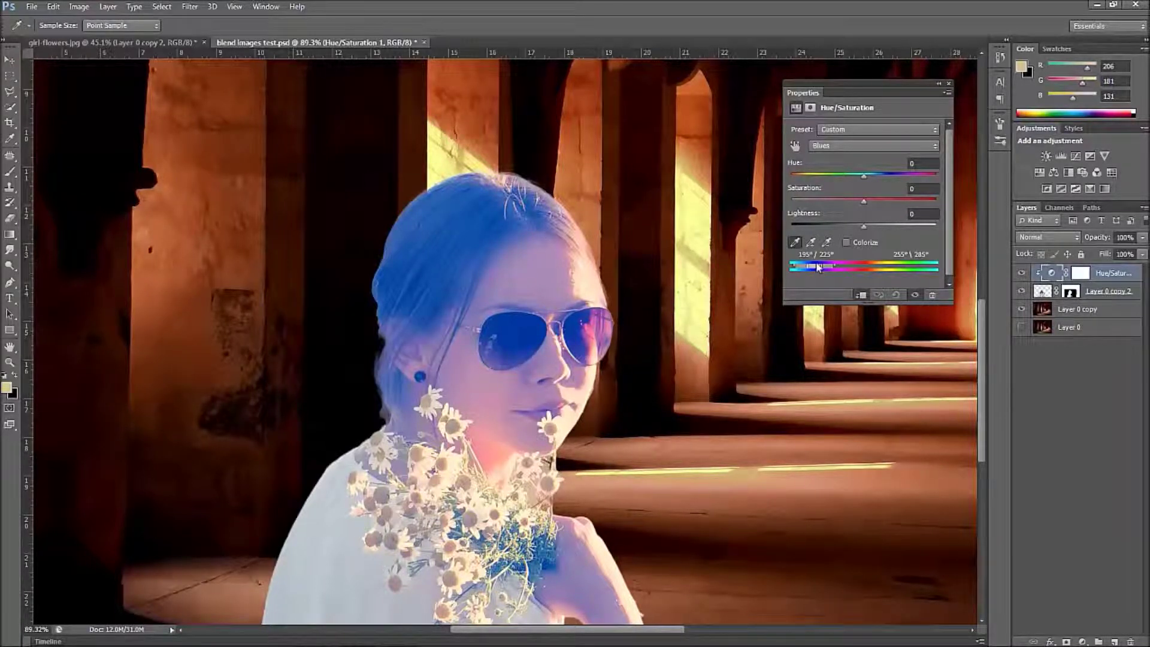
{"action": "left_click", "coordinate": [450, 205]}
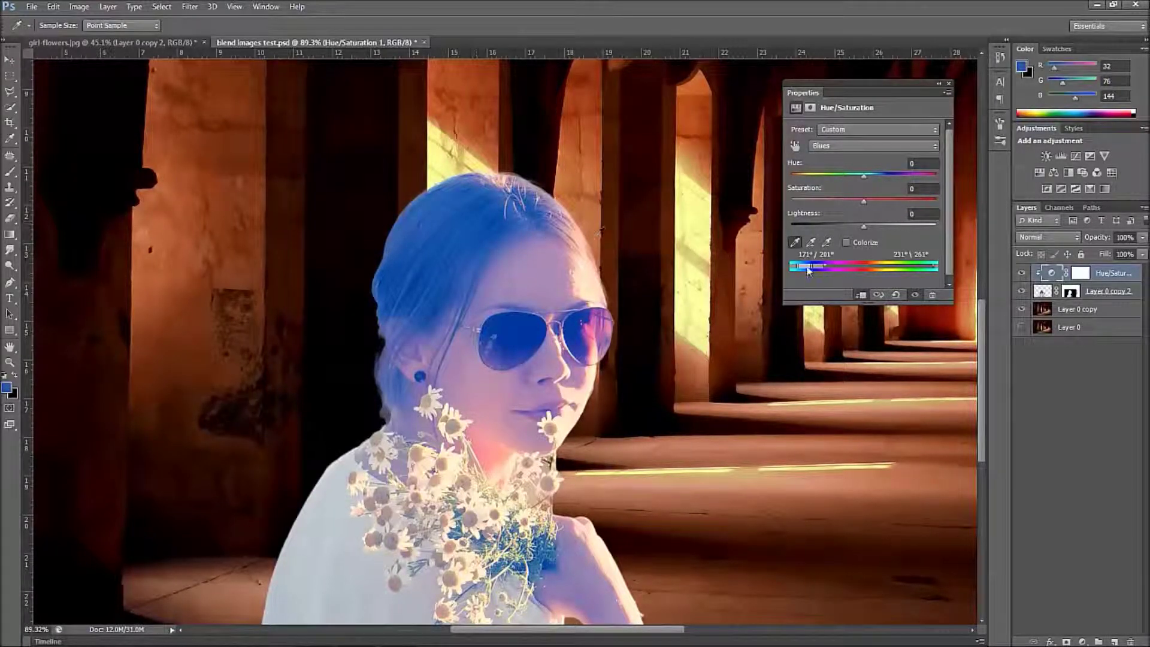
{"action": "left_click", "coordinate": [574, 387]}
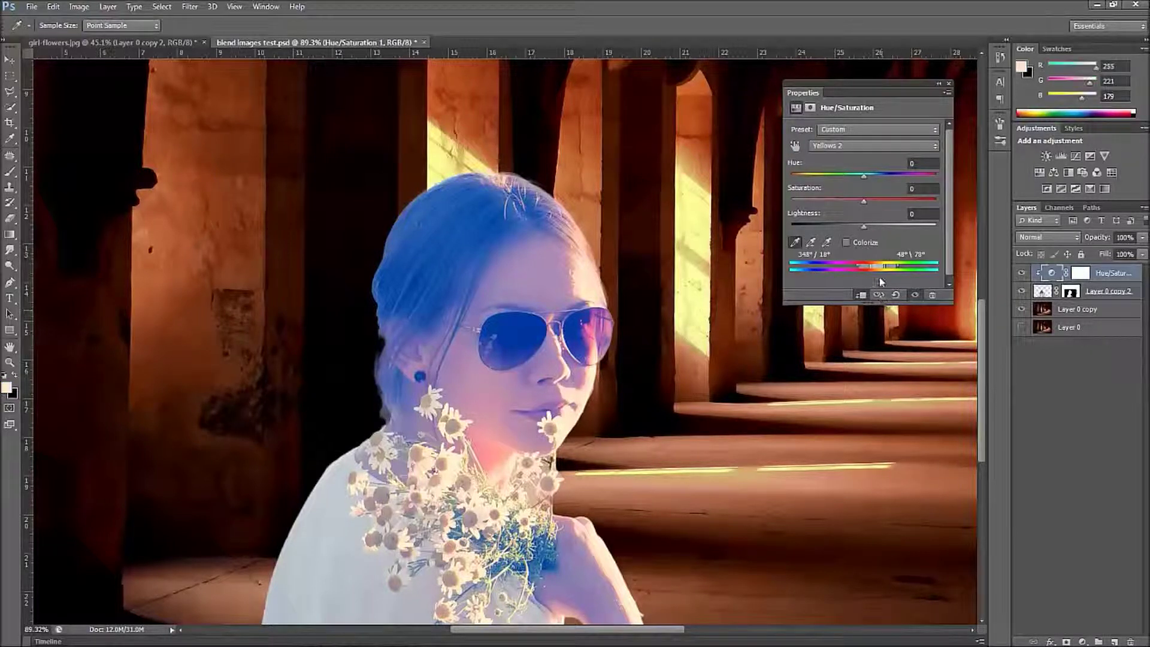
{"action": "left_click", "coordinate": [462, 211]}
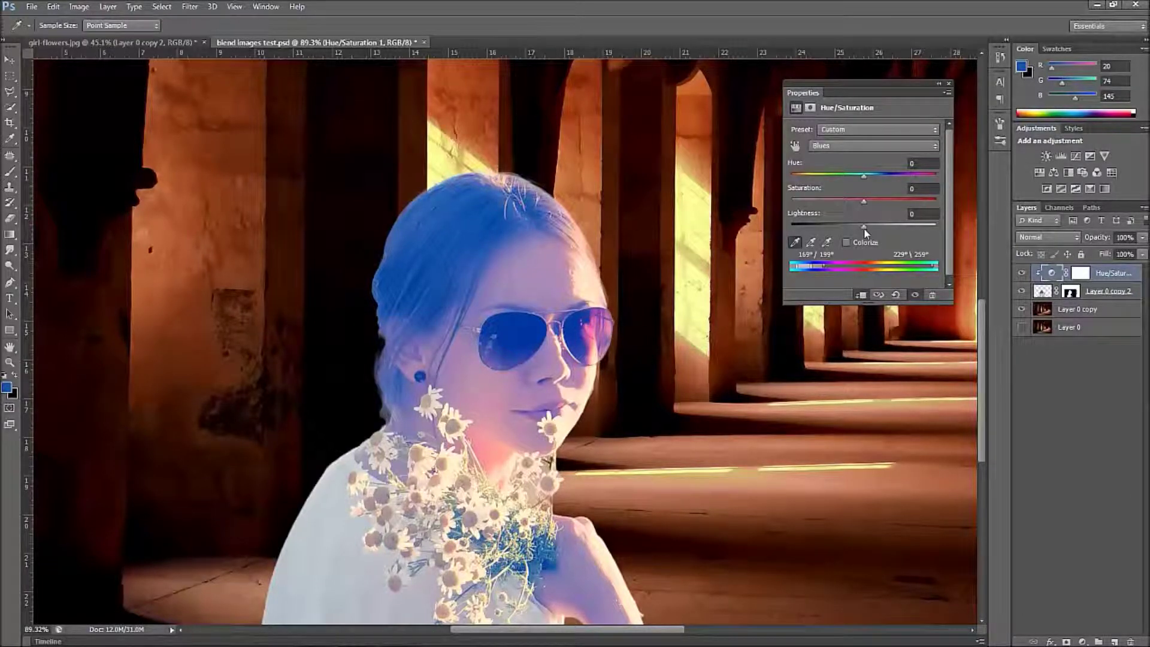
Step: Darken the sampled Blues range by setting its Lightness to -61, and close the adjustment's properties
{"action": "left_click_drag", "start_coordinate": [865, 232], "coordinate": [812, 226]}
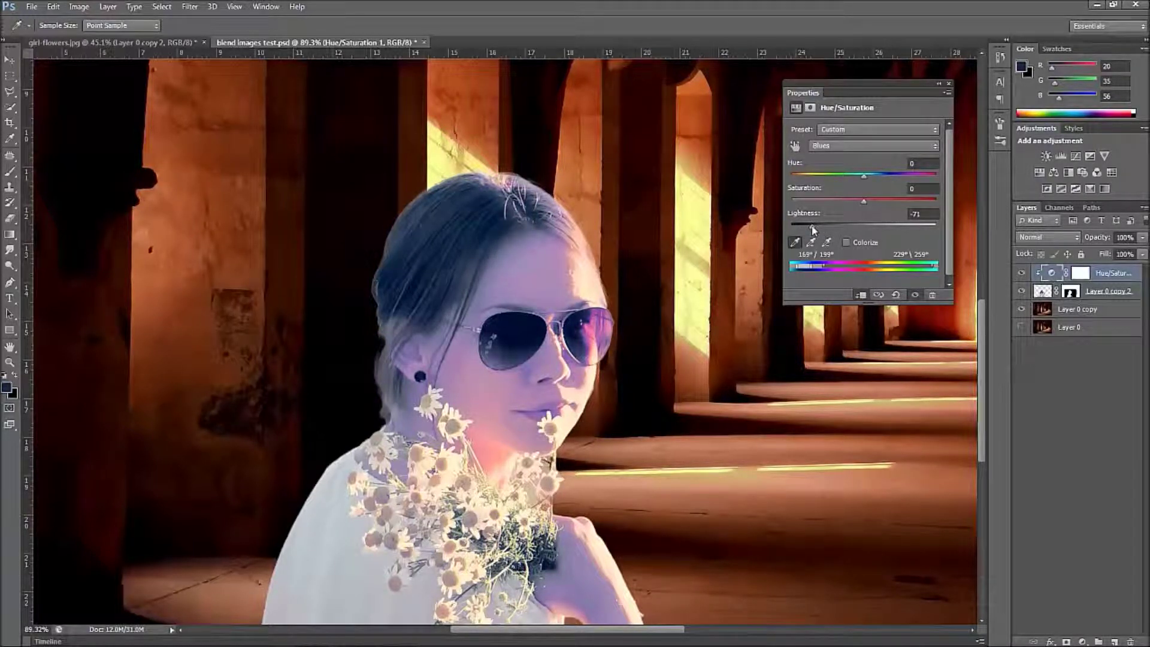
{"action": "left_click", "coordinate": [914, 213]}
{"action": "type", "text": "-1"}
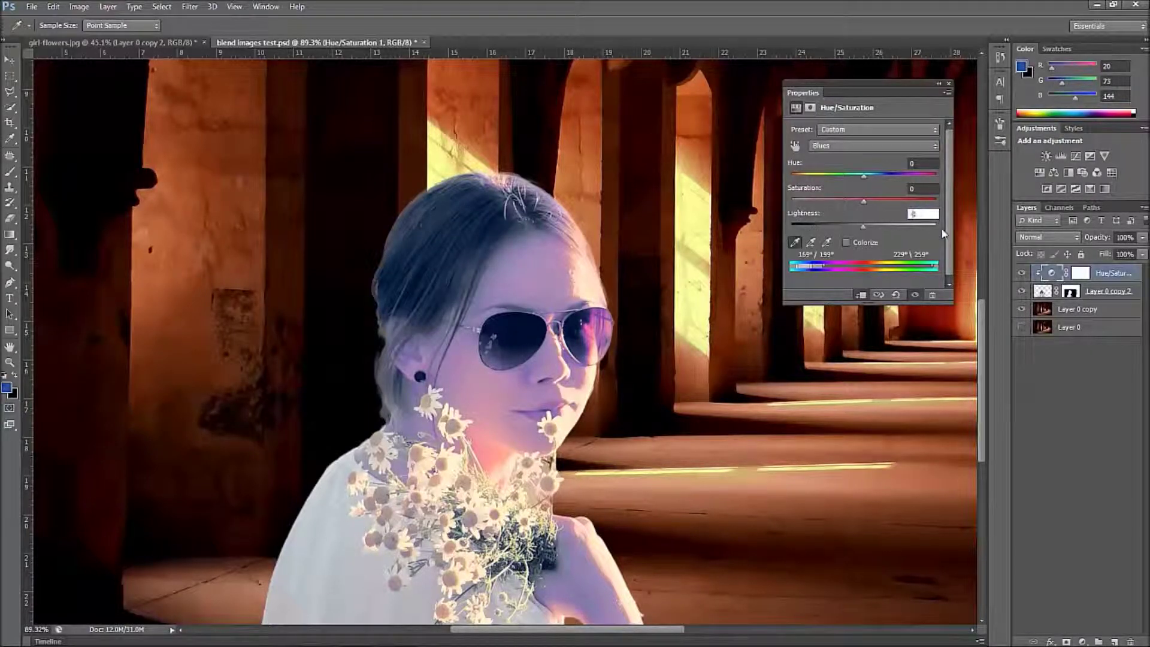
{"action": "type", "text": "61"}
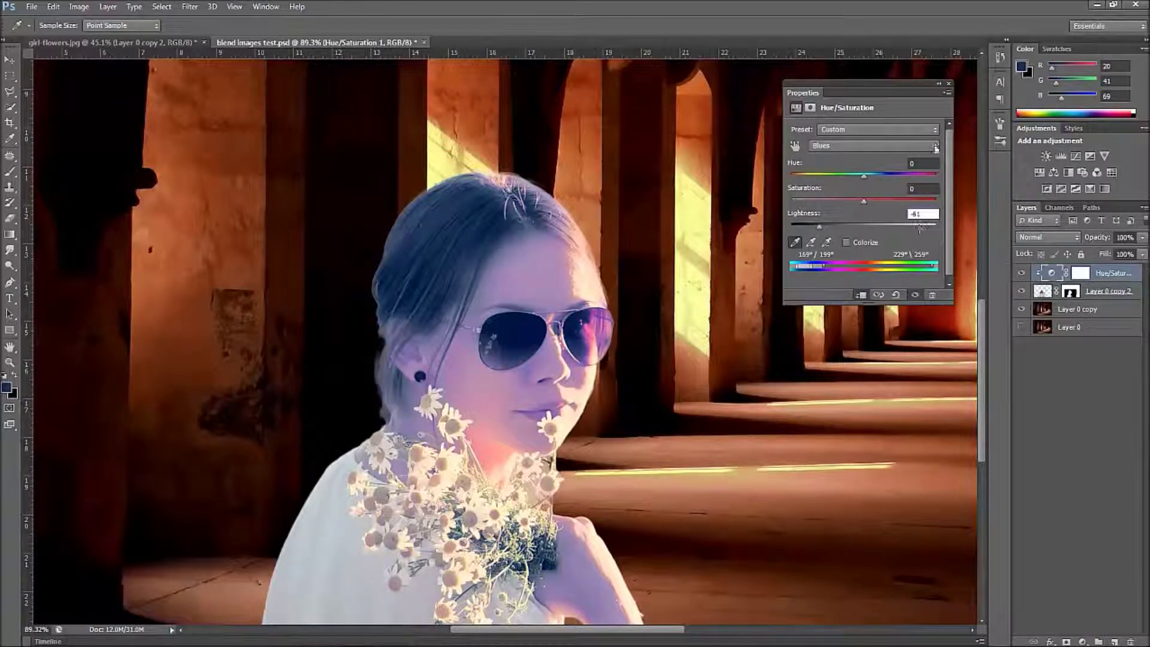
{"action": "left_click", "coordinate": [949, 85]}
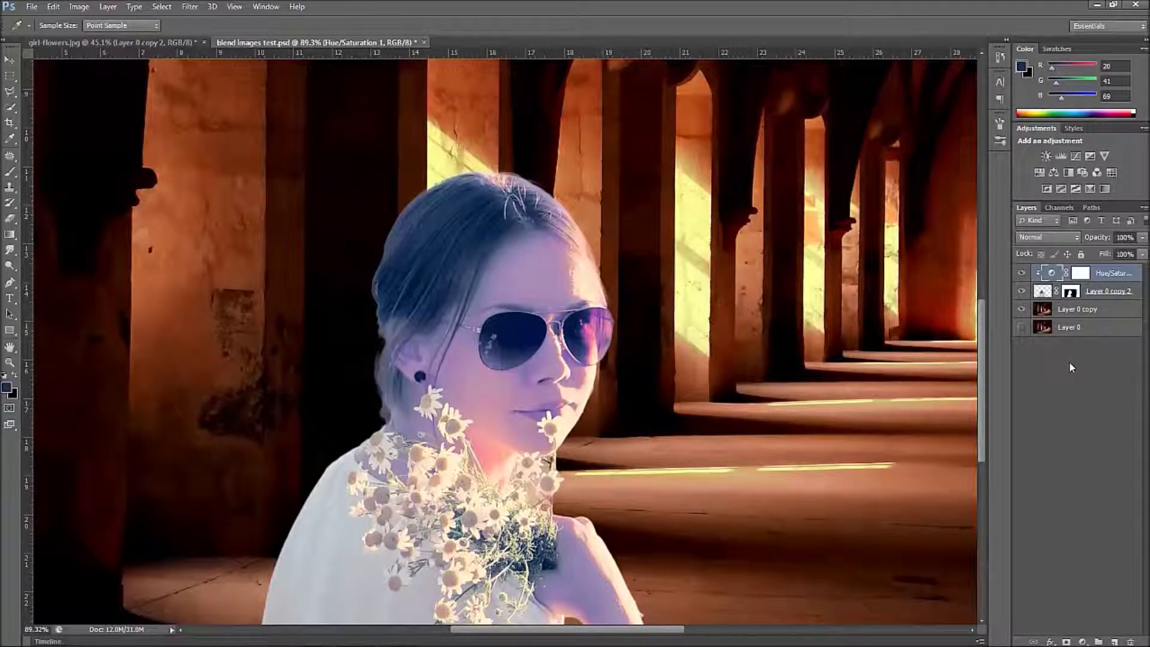
Step: Add a Curves adjustment layer above the Hue/Saturation layer and clip it to the woman's layer
{"action": "left_click", "coordinate": [1082, 641]}
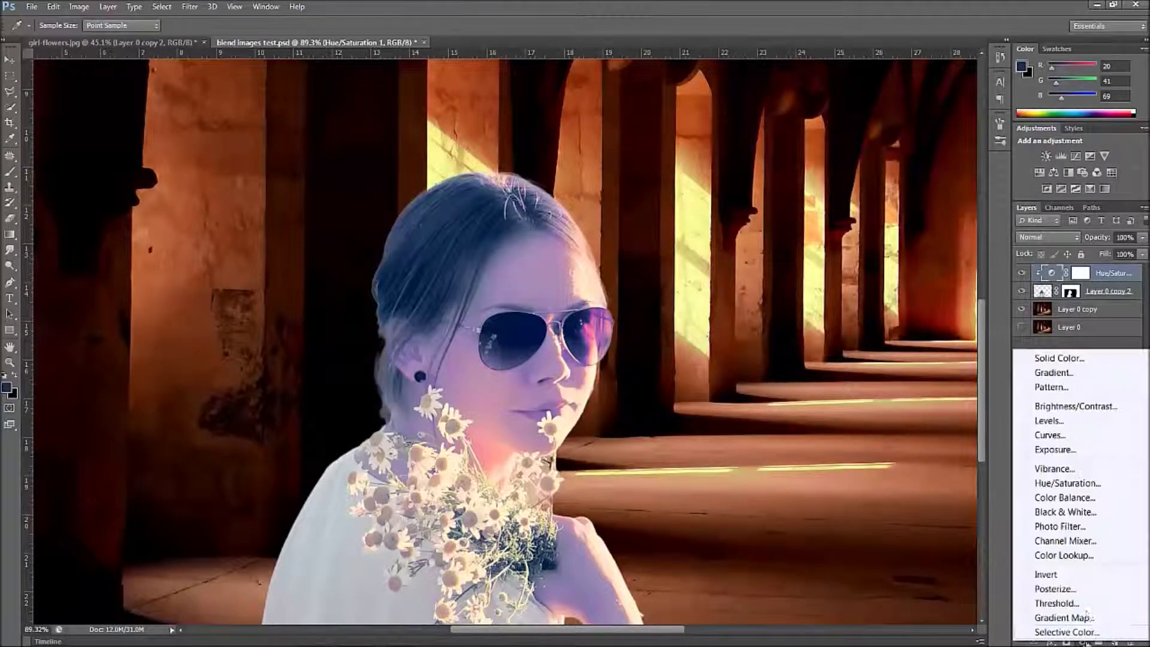
{"action": "left_click", "coordinate": [1059, 435]}
{"action": "key", "text": "v"}
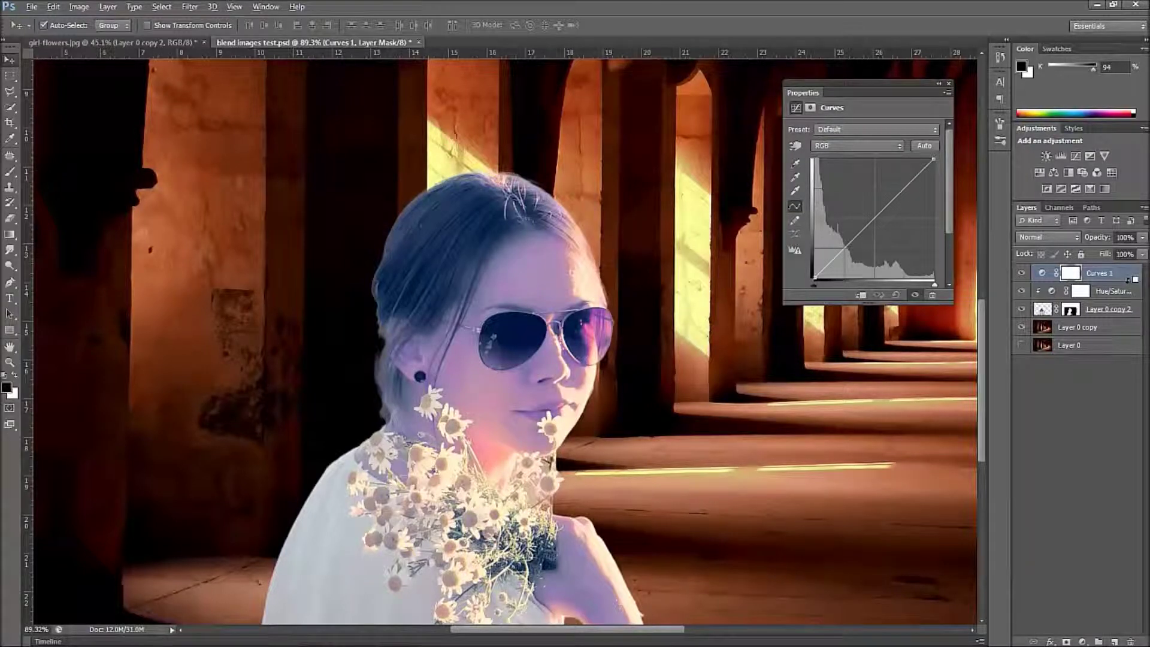
{"action": "left_click", "coordinate": [1127, 280], "text": "alt"}
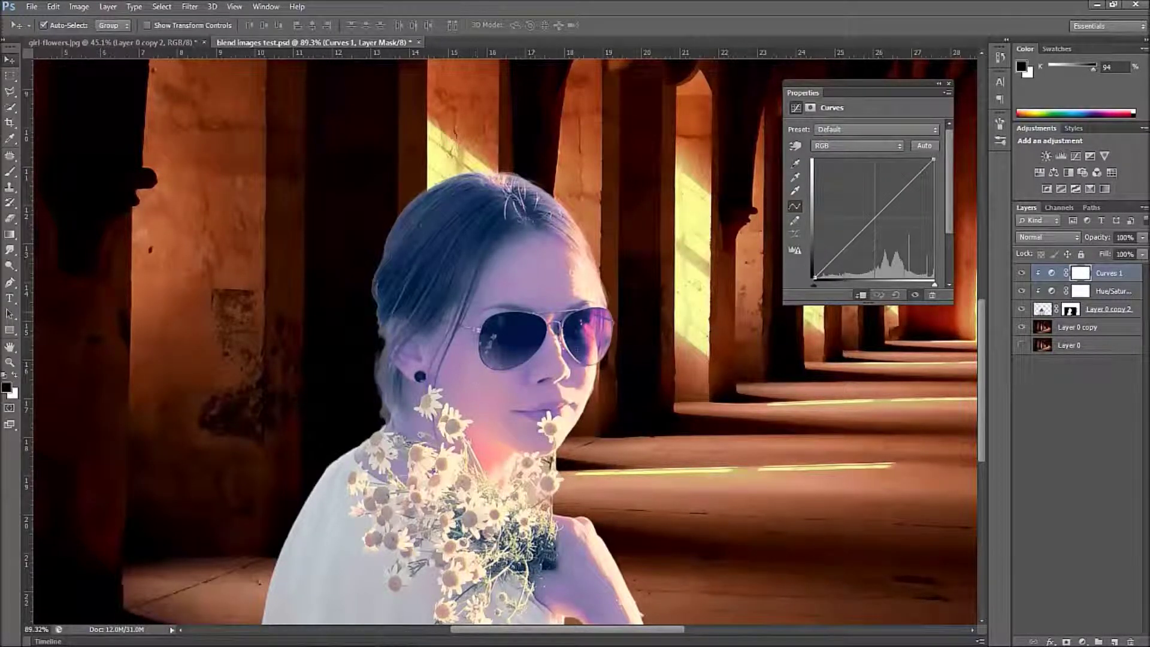
{"action": "scroll", "coordinate": [675, 377], "scroll_direction": "down", "scroll_amount": 5}
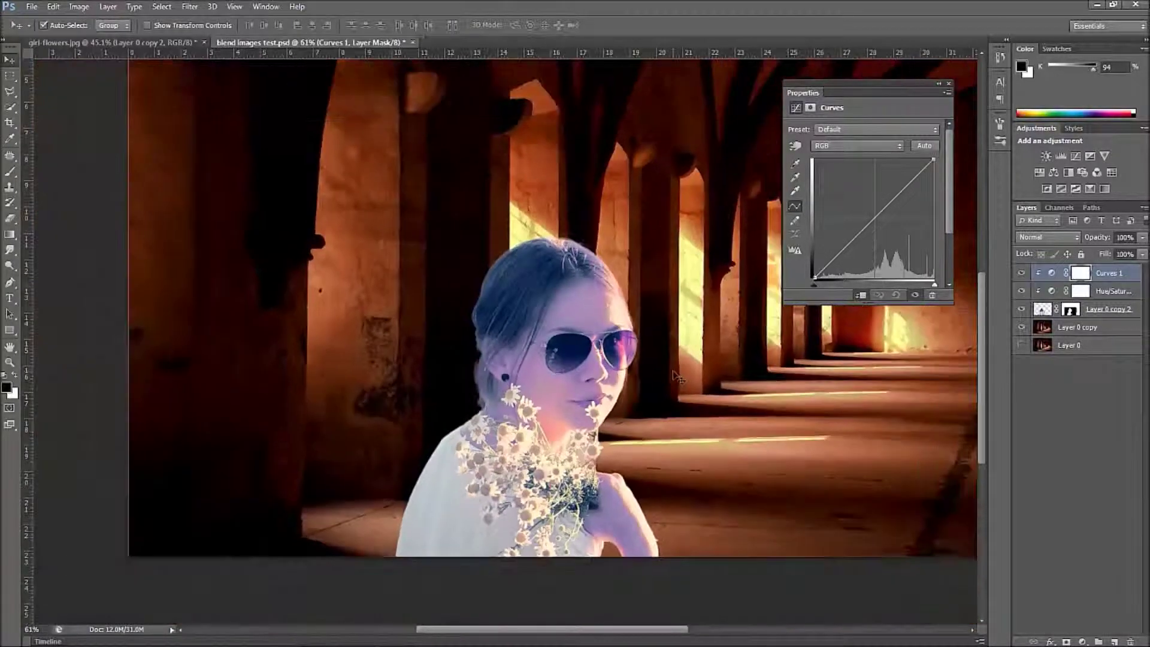
{"action": "scroll", "coordinate": [676, 379], "scroll_direction": "down", "scroll_amount": 2}
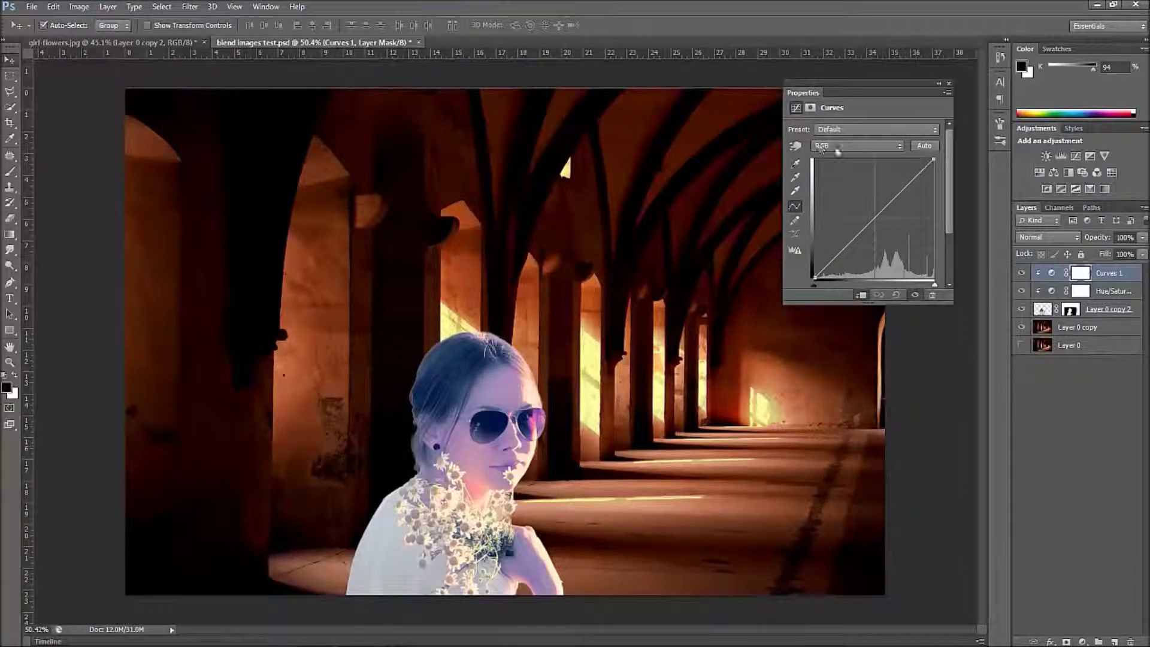
Step: Shape the composite RGB curve into a gentle S by lowering the shadows and slightly raising the highlights
{"action": "left_click", "coordinate": [838, 149]}
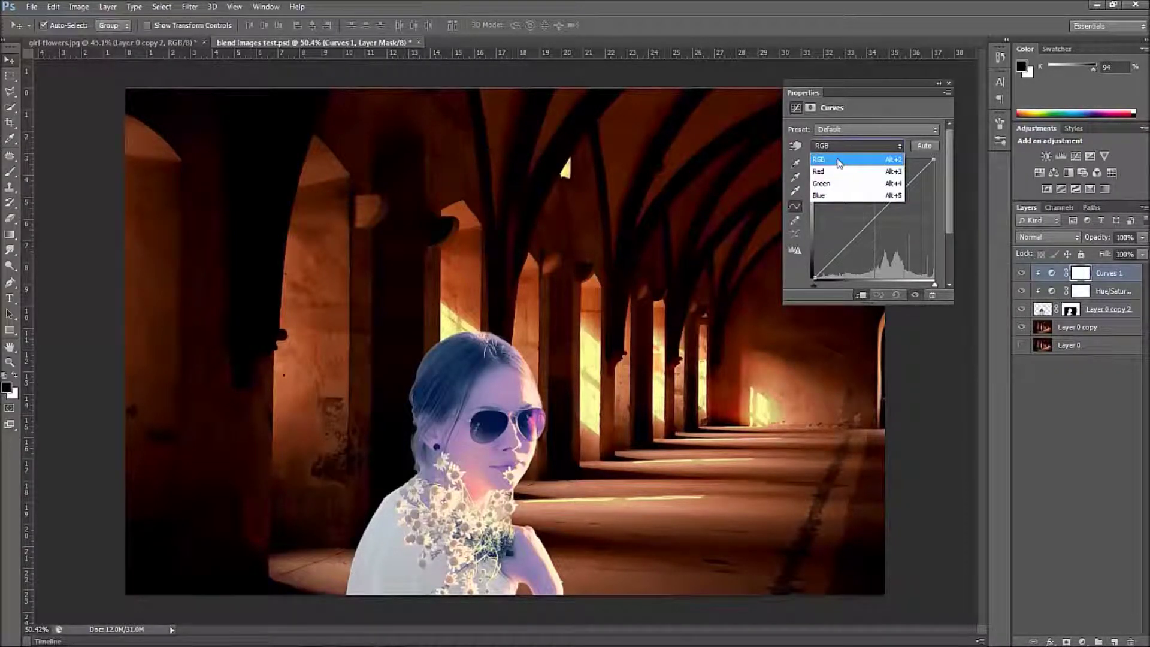
{"action": "left_click", "coordinate": [841, 157]}
{"action": "left_click", "coordinate": [845, 247]}
{"action": "left_click_drag", "start_coordinate": [845, 247], "coordinate": [849, 250]}
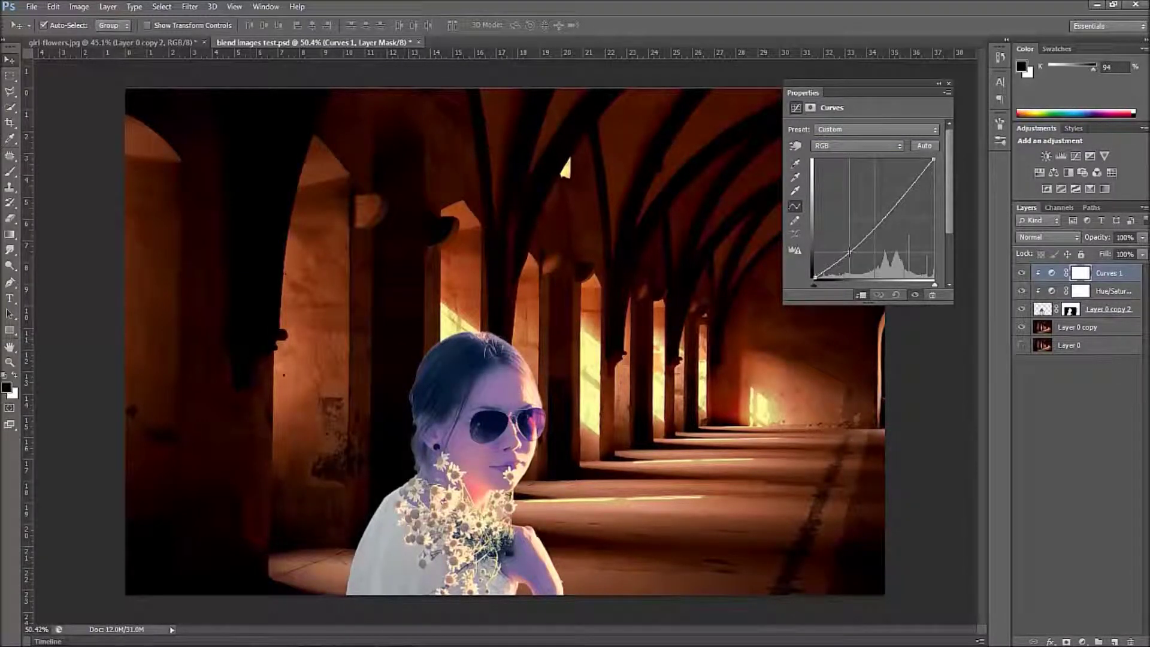
{"action": "left_click_drag", "start_coordinate": [848, 252], "coordinate": [848, 252]}
{"action": "left_click", "coordinate": [849, 252]}
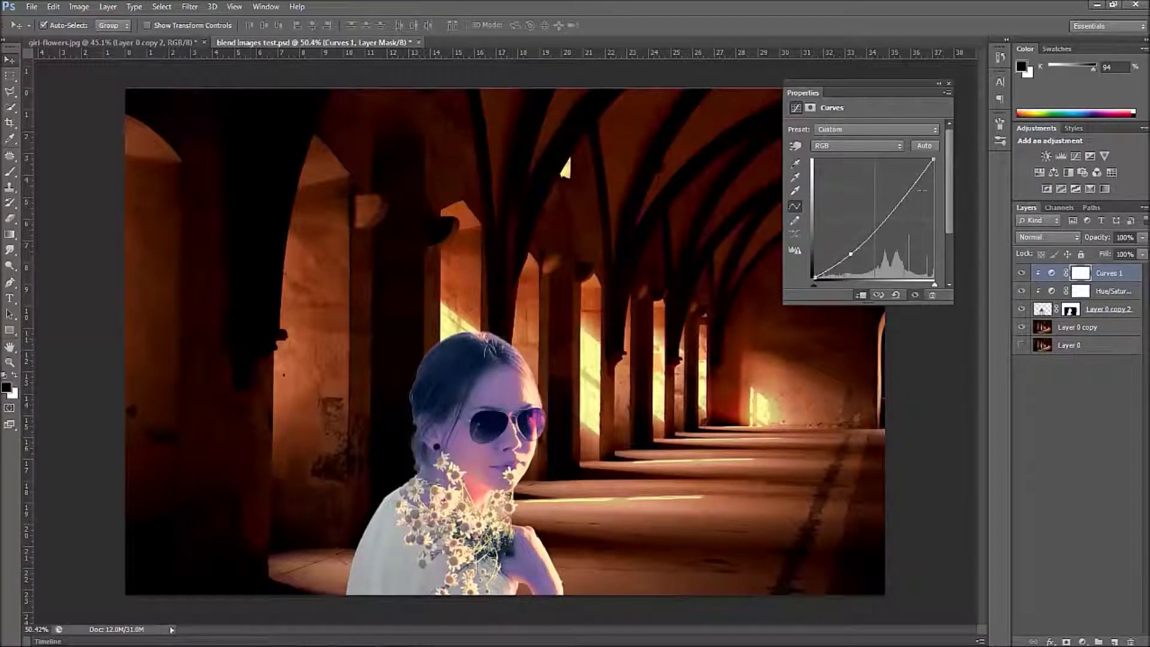
{"action": "left_click_drag", "start_coordinate": [910, 190], "coordinate": [905, 187]}
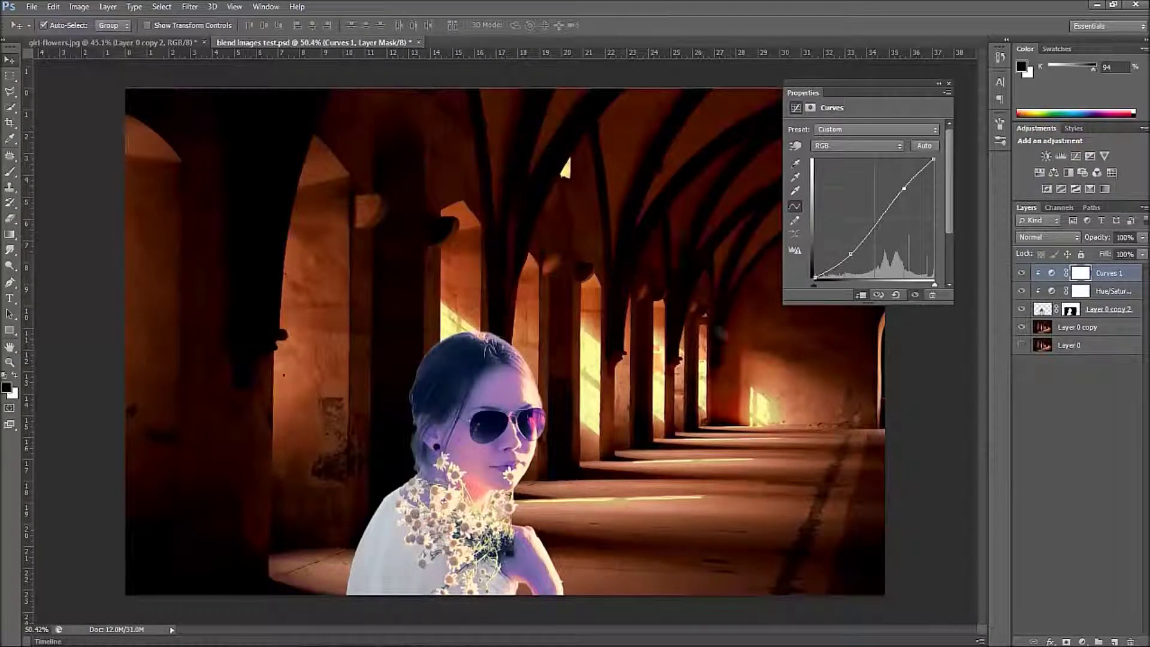
Step: In the Red channel curve, test the black and white endpoints, then pull the white endpoint inward and slightly down
{"action": "left_click", "coordinate": [849, 145]}
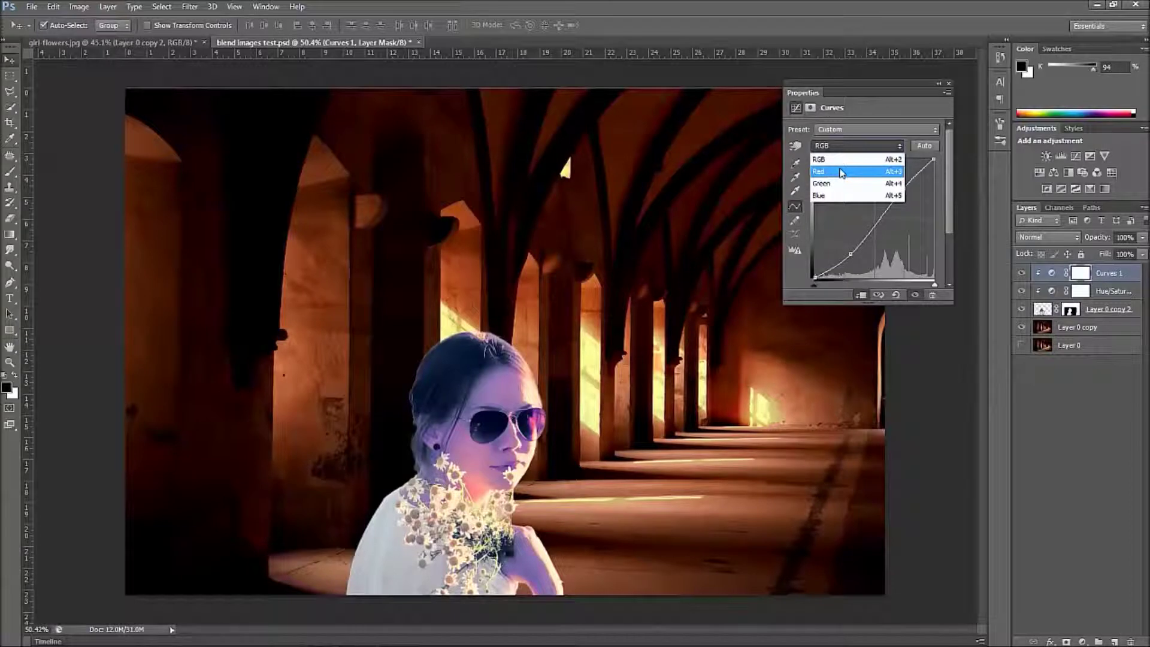
{"action": "left_click", "coordinate": [841, 172]}
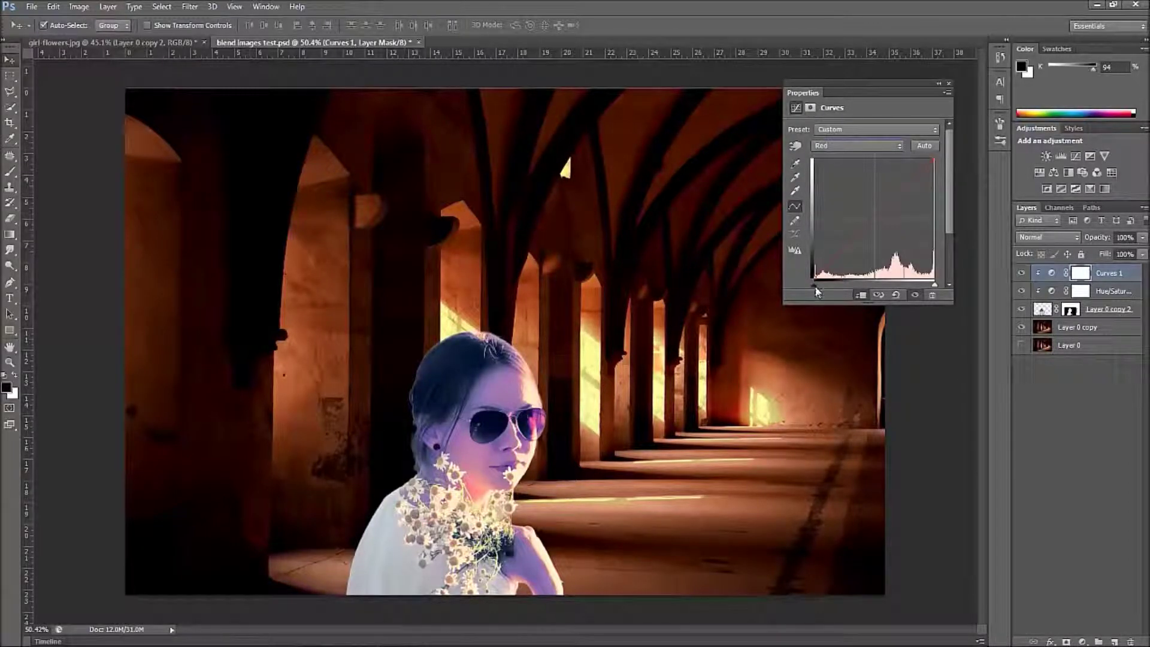
{"action": "mouse_move", "coordinate": [814, 284]}
{"action": "left_mouse_down"}
{"action": "mouse_move", "coordinate": [913, 284]}
{"action": "mouse_move", "coordinate": [813, 282]}
{"action": "left_mouse_up"}
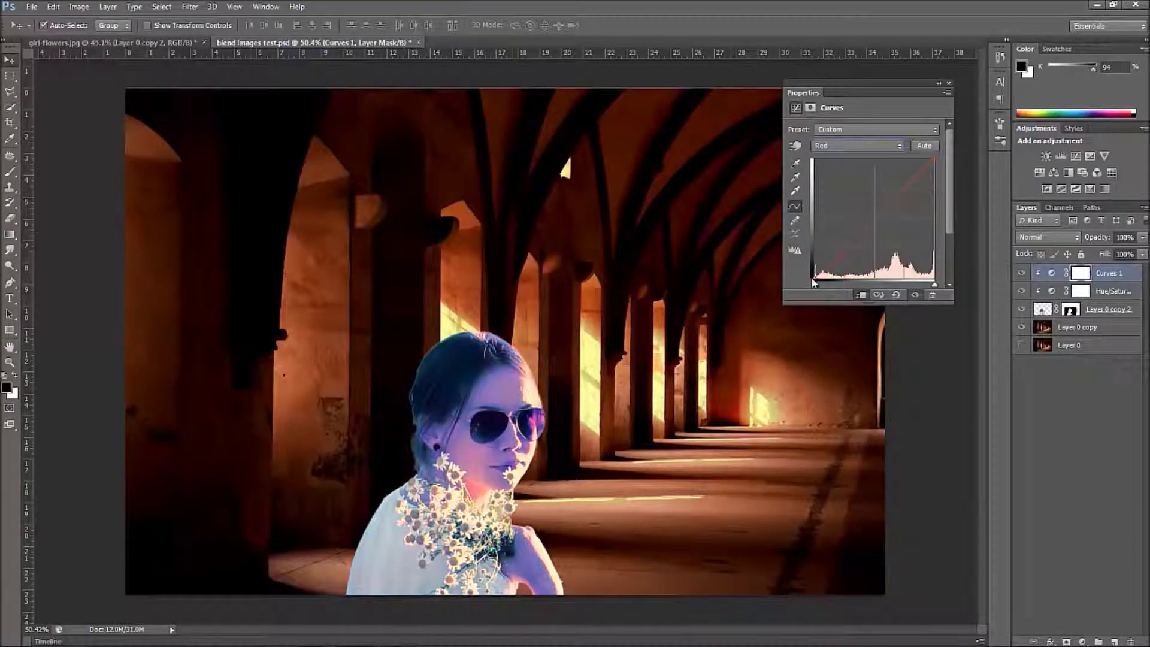
{"action": "mouse_move", "coordinate": [934, 283]}
{"action": "left_mouse_down"}
{"action": "mouse_move", "coordinate": [887, 290]}
{"action": "mouse_move", "coordinate": [936, 286]}
{"action": "left_mouse_up"}
{"action": "mouse_move", "coordinate": [935, 161]}
{"action": "left_mouse_down"}
{"action": "mouse_move", "coordinate": [934, 246]}
{"action": "mouse_move", "coordinate": [934, 163]}
{"action": "mouse_move", "coordinate": [853, 160]}
{"action": "mouse_move", "coordinate": [944, 160]}
{"action": "left_mouse_up"}
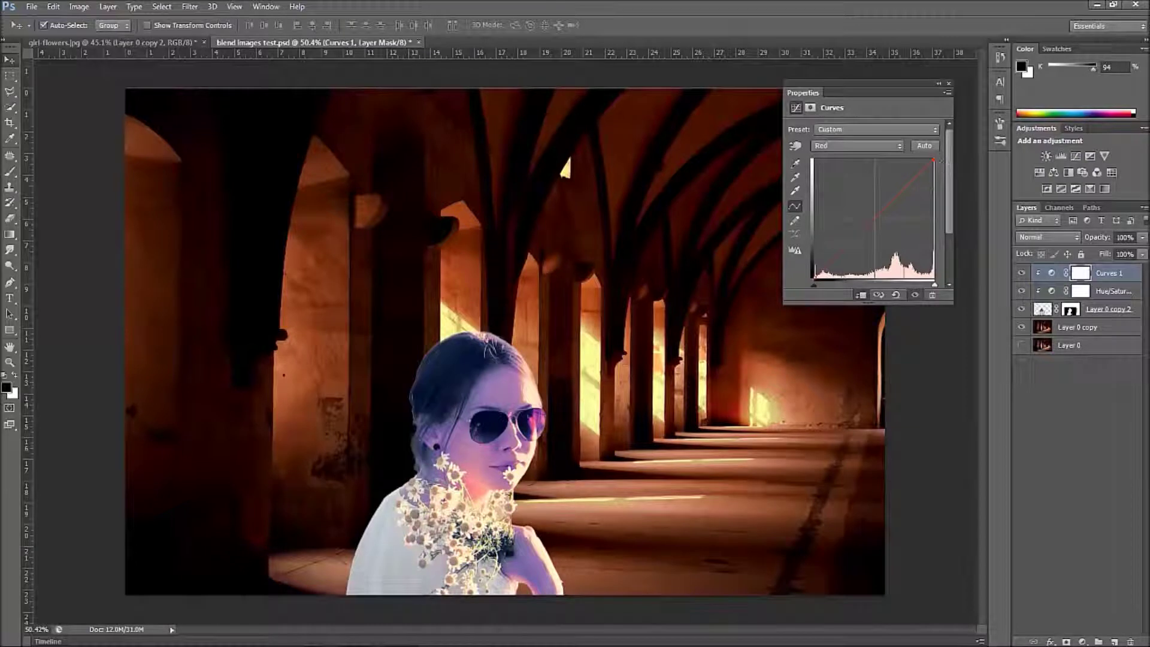
{"action": "left_click_drag", "start_coordinate": [932, 161], "coordinate": [916, 176]}
Step: In the Green channel curve, test the black endpoint and lower the white endpoint's output slightly
{"action": "left_click", "coordinate": [846, 145]}
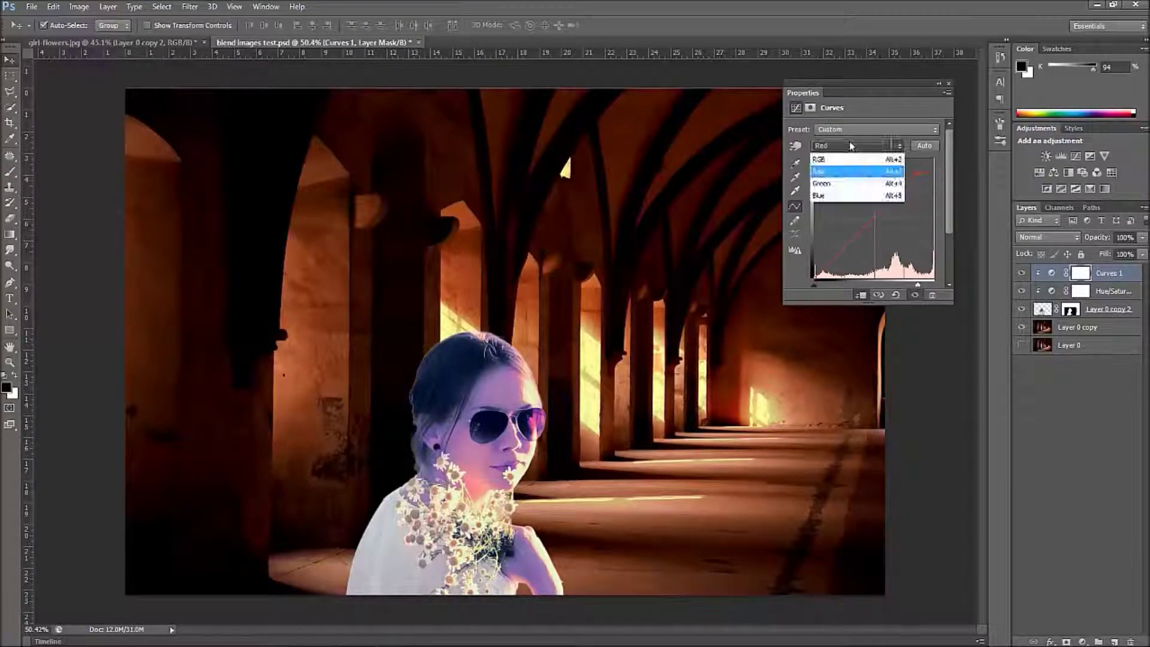
{"action": "left_click", "coordinate": [858, 189]}
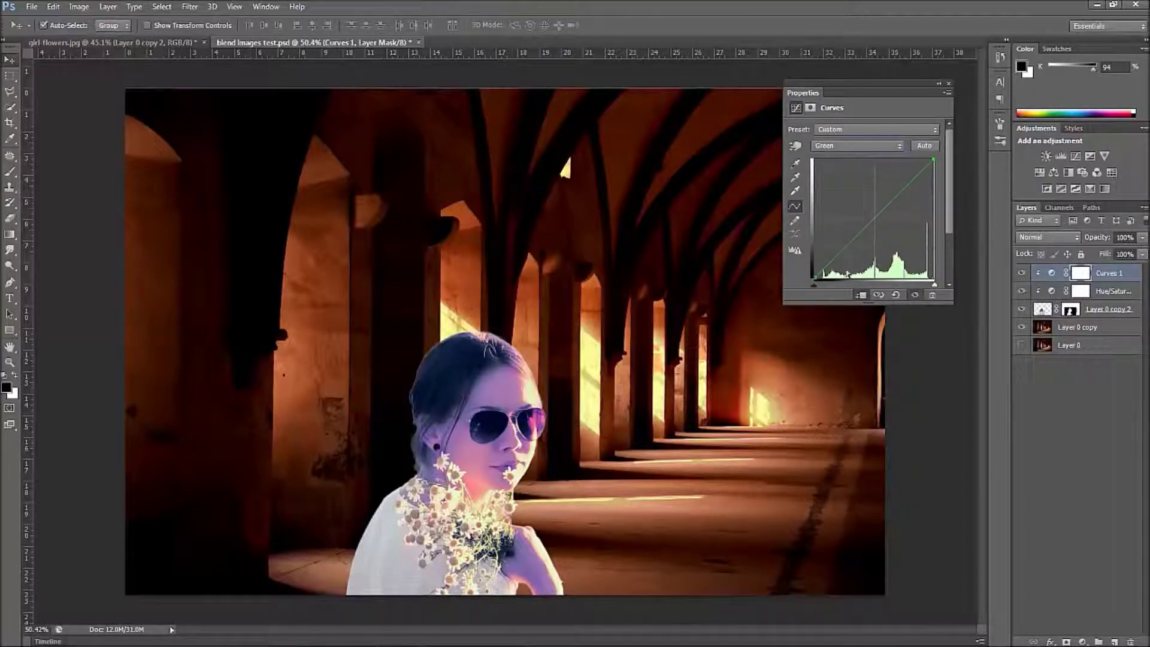
{"action": "mouse_move", "coordinate": [815, 285]}
{"action": "left_mouse_down"}
{"action": "mouse_move", "coordinate": [856, 285]}
{"action": "mouse_move", "coordinate": [811, 284]}
{"action": "left_mouse_up"}
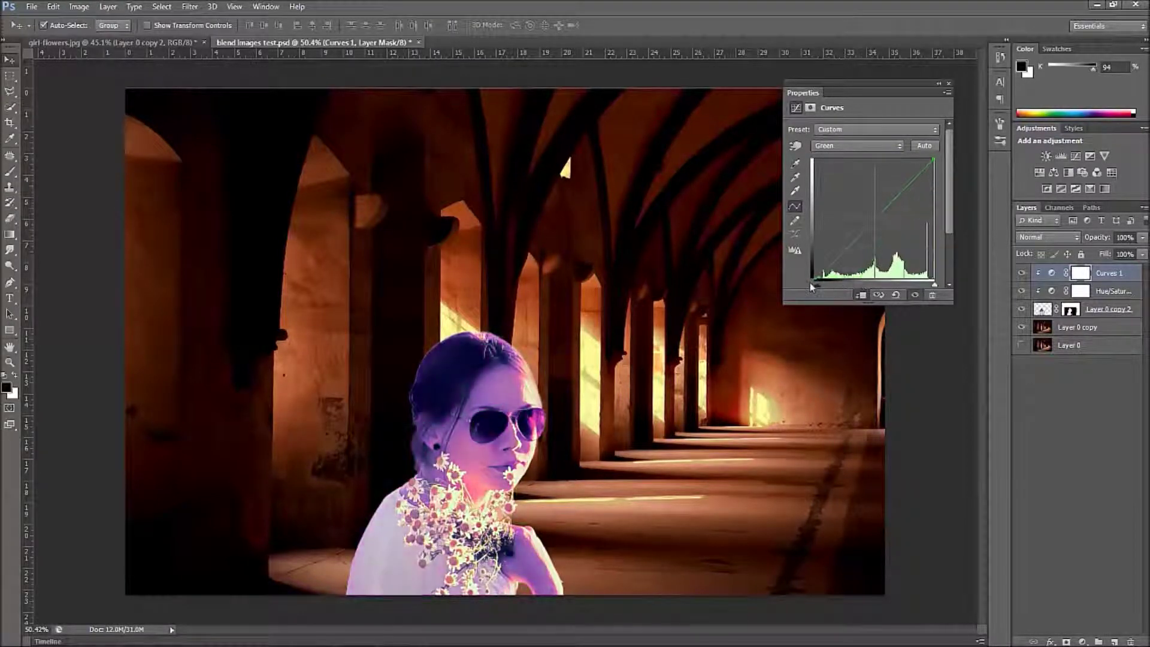
{"action": "mouse_move", "coordinate": [933, 286]}
{"action": "left_mouse_down"}
{"action": "mouse_move", "coordinate": [910, 286]}
{"action": "mouse_move", "coordinate": [934, 285]}
{"action": "left_mouse_up"}
{"action": "mouse_move", "coordinate": [934, 160]}
{"action": "left_mouse_down"}
{"action": "mouse_move", "coordinate": [933, 198]}
{"action": "mouse_move", "coordinate": [933, 167]}
{"action": "left_mouse_up"}
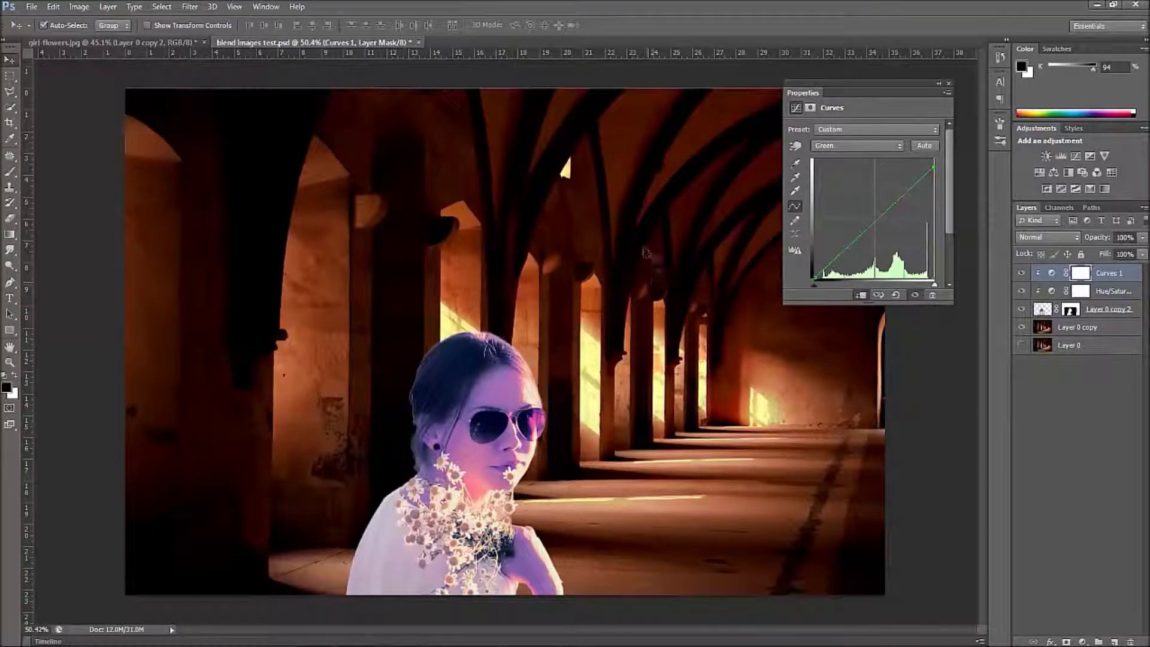
Step: In the Blue channel curve, move the black endpoint inward to the start of the histogram and lower the white endpoint slightly
{"action": "left_click", "coordinate": [850, 146]}
{"action": "left_click", "coordinate": [842, 198]}
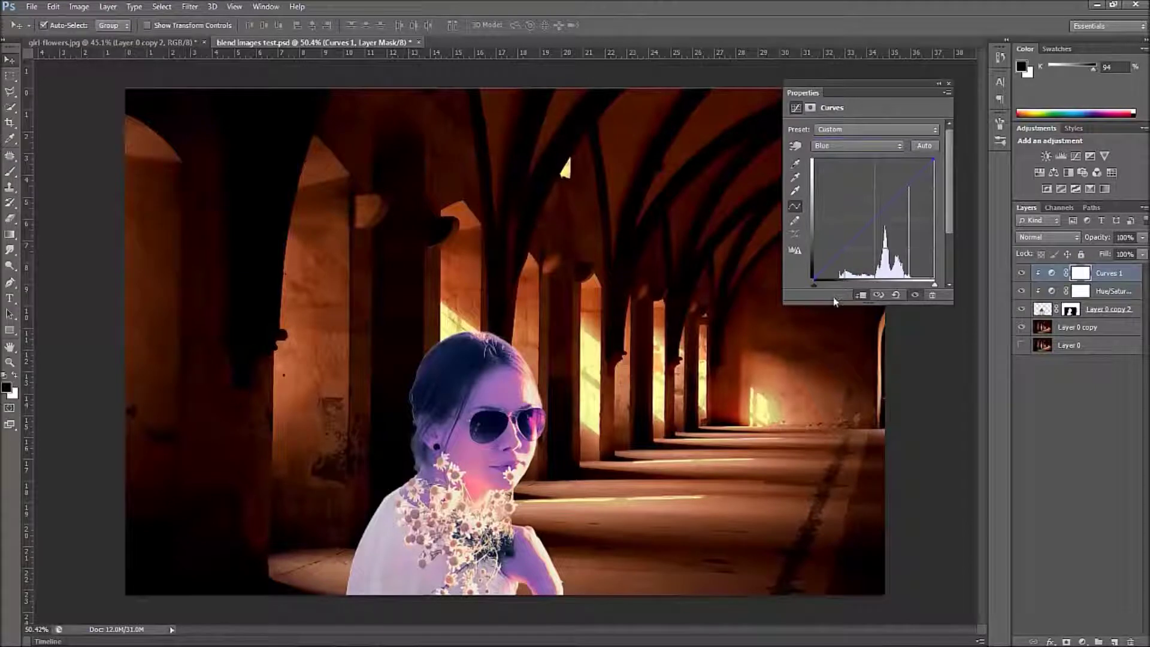
{"action": "left_click_drag", "start_coordinate": [814, 282], "coordinate": [824, 282]}
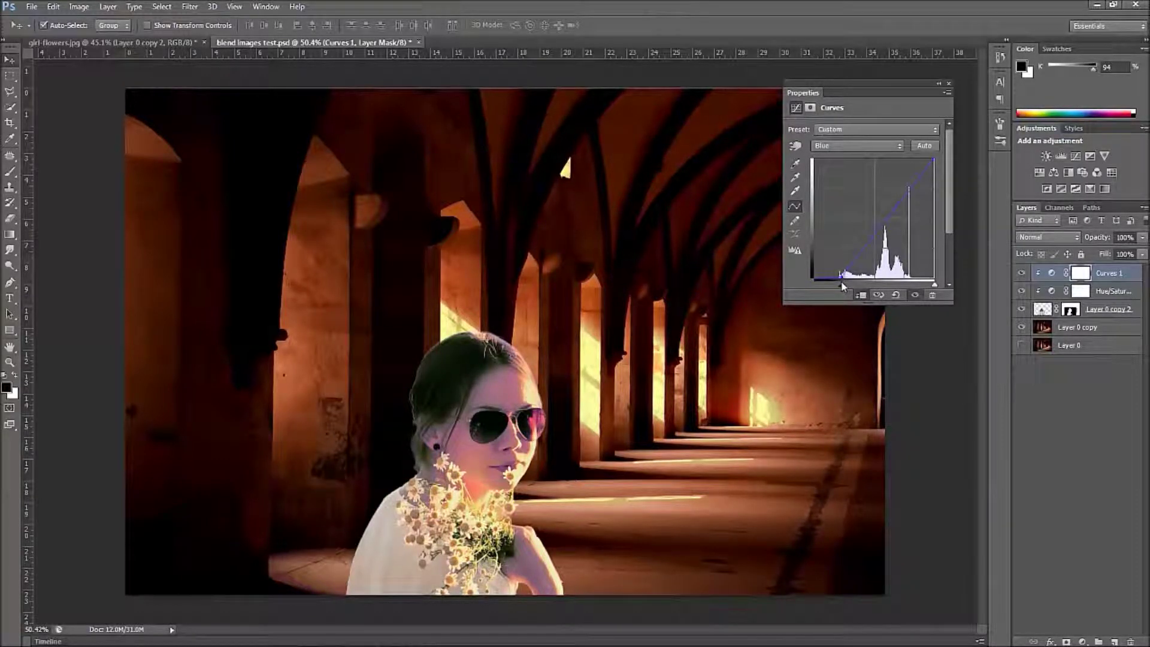
{"action": "left_click_drag", "start_coordinate": [934, 162], "coordinate": [933, 168]}
Step: Return to the Red channel curve and move its white endpoint further inward and down
{"action": "left_click", "coordinate": [856, 145]}
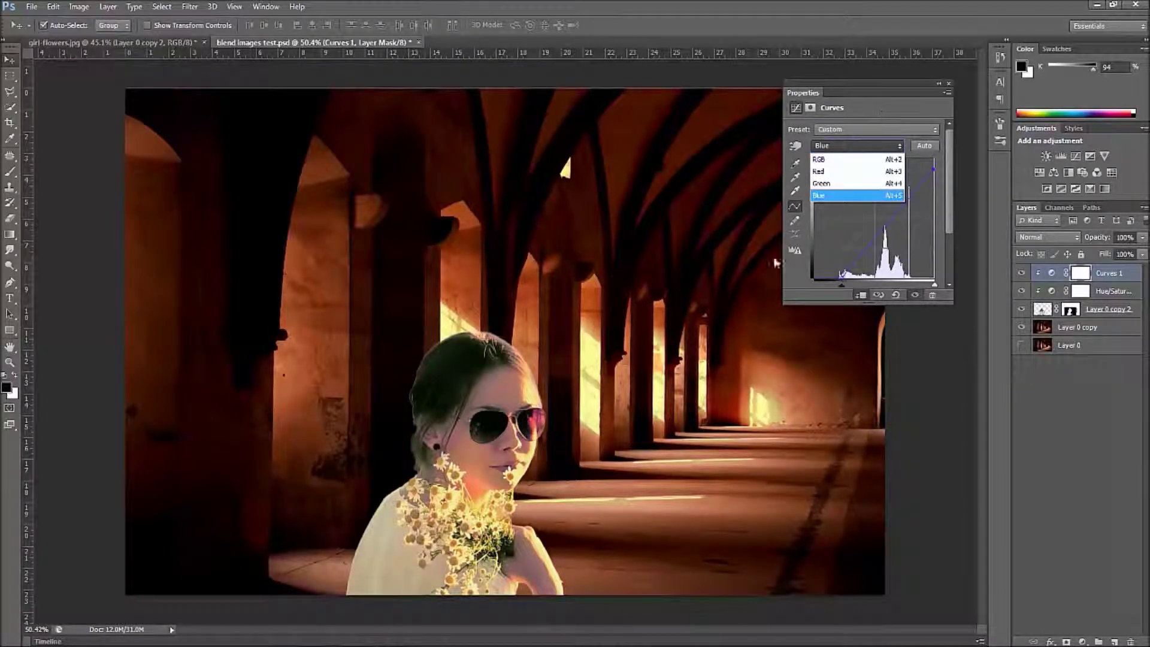
{"action": "left_click", "coordinate": [845, 173]}
{"action": "left_click_drag", "start_coordinate": [916, 173], "coordinate": [890, 180]}
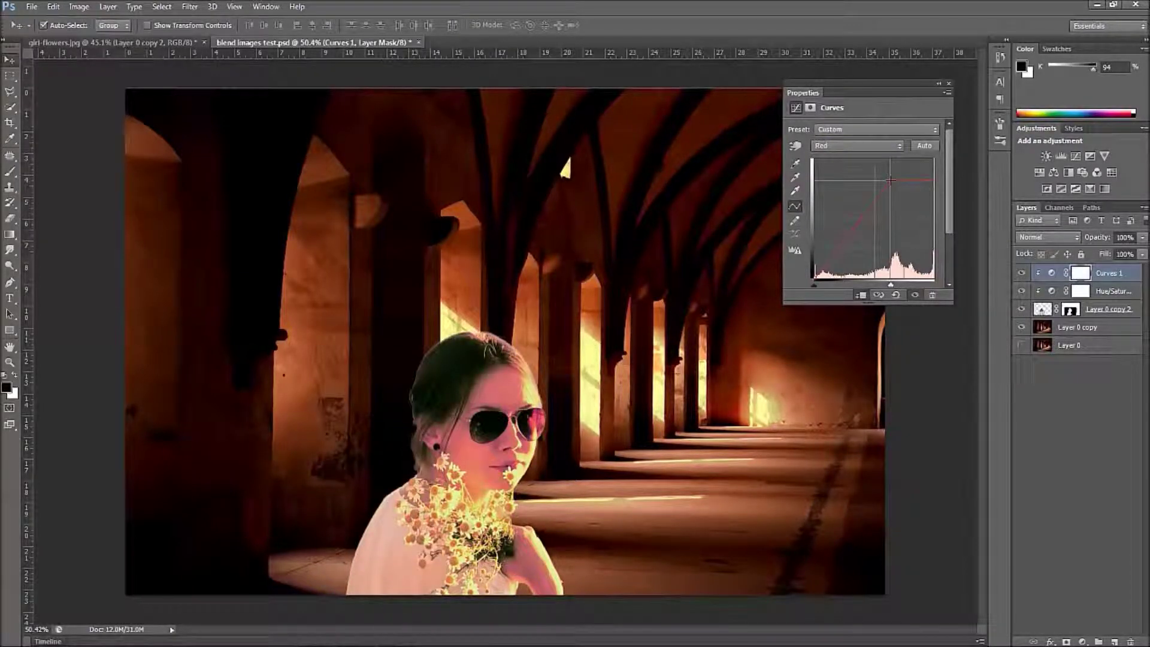
{"action": "left_click_drag", "start_coordinate": [889, 180], "coordinate": [895, 190]}
Step: Deepen the shadows by lowering the shadow point on the composite RGB curve, and close the adjustment's properties
{"action": "left_click", "coordinate": [830, 153]}
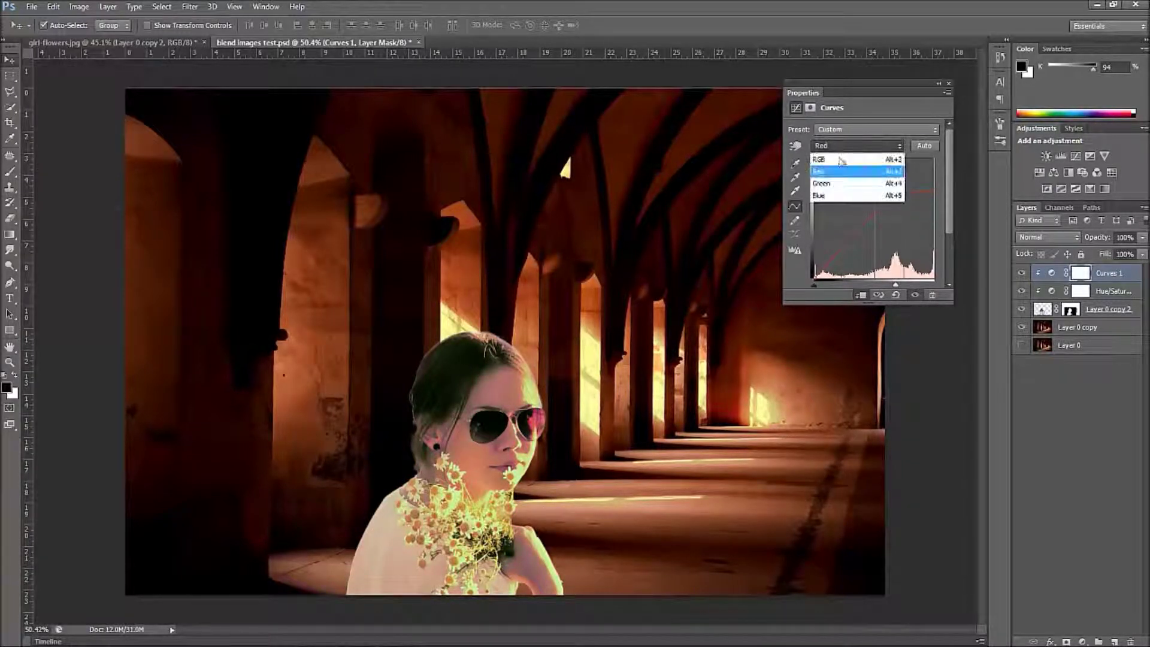
{"action": "left_click", "coordinate": [838, 154]}
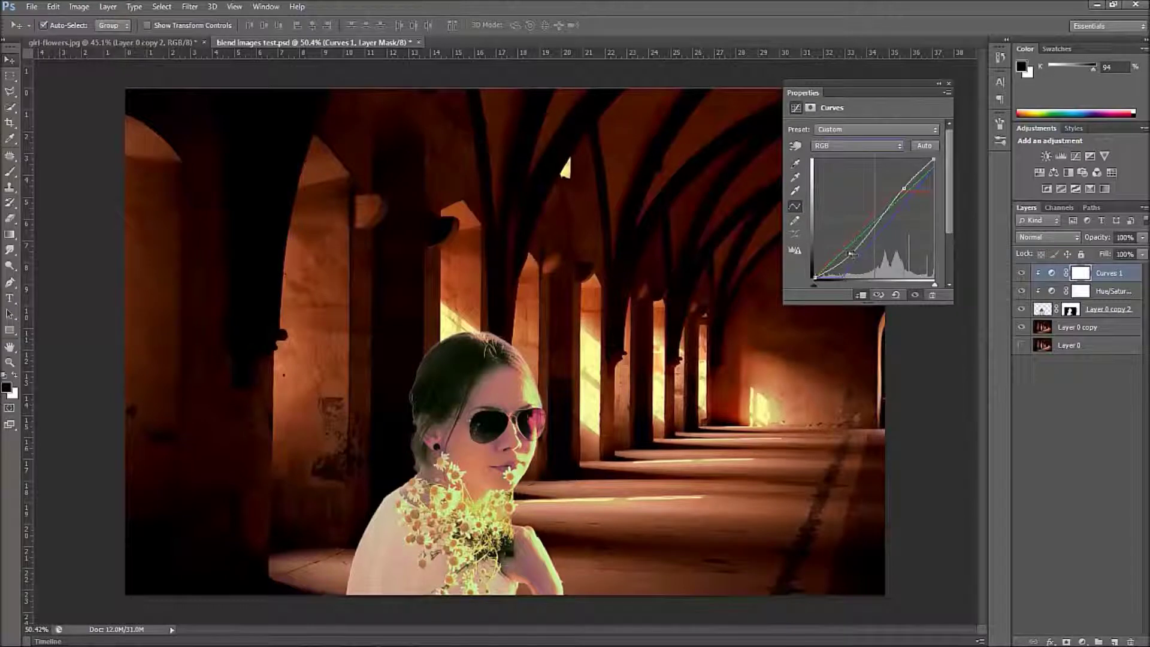
{"action": "left_click_drag", "start_coordinate": [849, 254], "coordinate": [854, 261]}
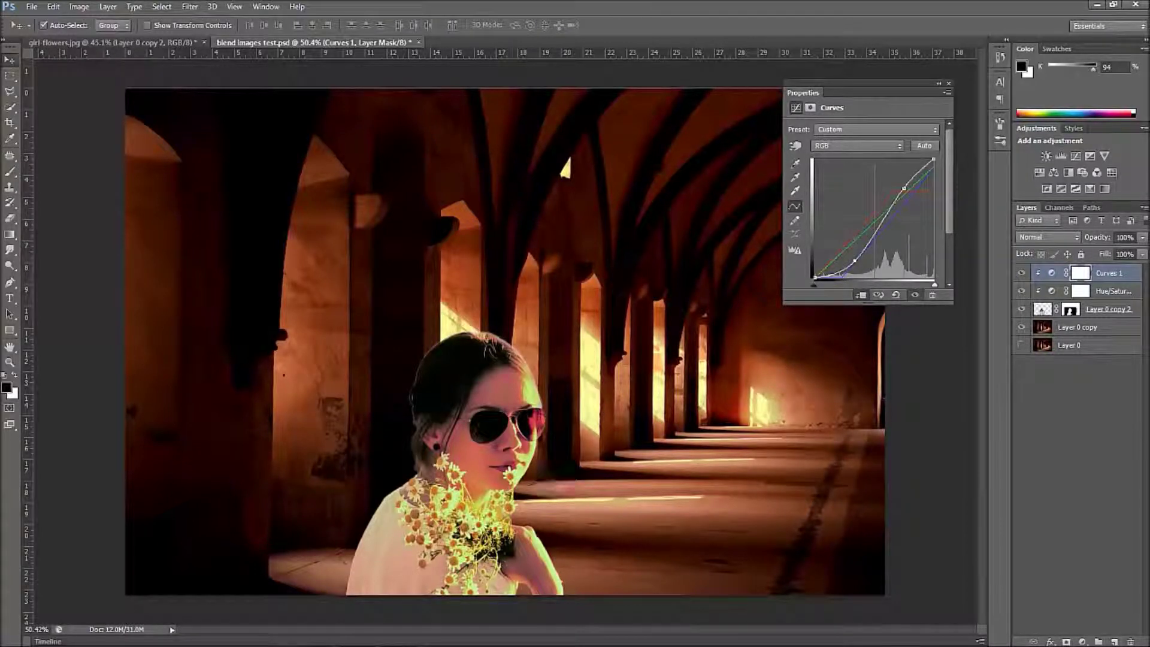
{"action": "left_click", "coordinate": [949, 83]}
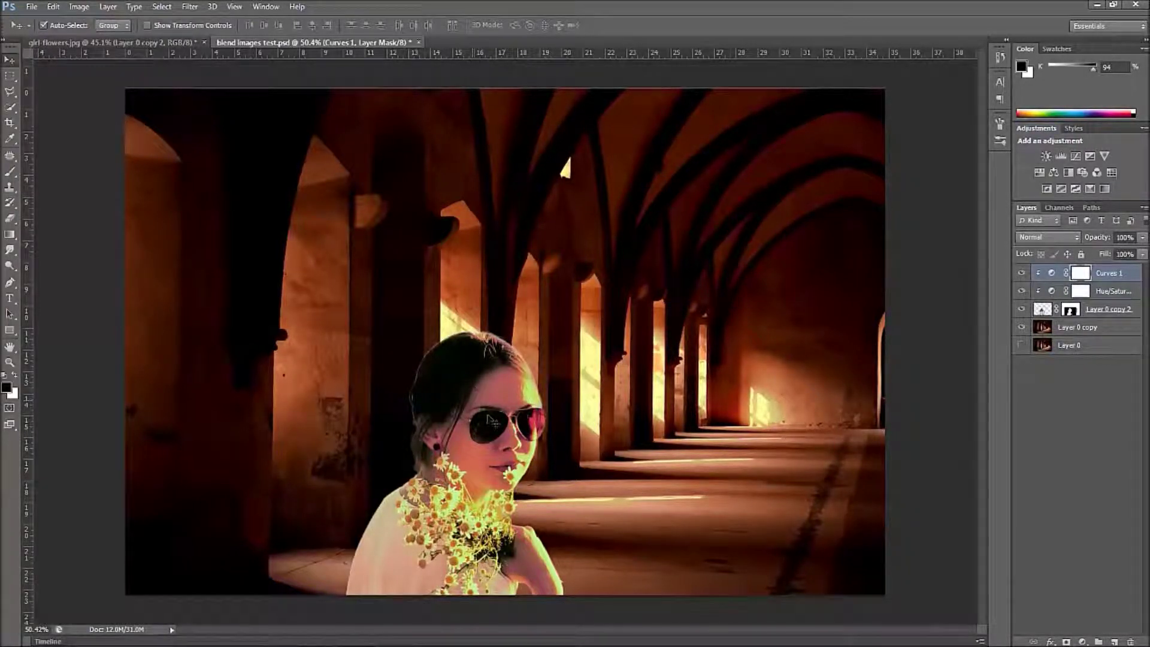
Step: Select the layer mask of the woman's layer and open its mask edge refinement
{"action": "scroll", "coordinate": [490, 419], "scroll_direction": "up", "scroll_amount": 3}
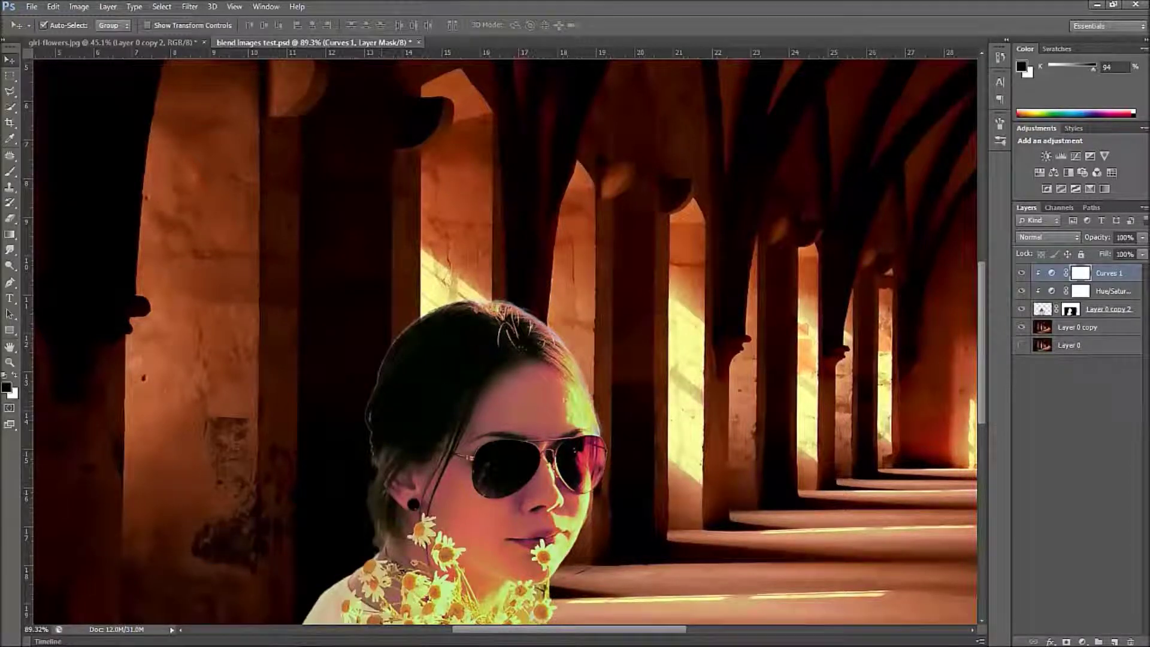
{"action": "scroll", "coordinate": [434, 412], "scroll_direction": "up", "scroll_amount": 2}
{"action": "scroll", "coordinate": [472, 391], "scroll_direction": "down", "scroll_amount": 1}
{"action": "scroll", "coordinate": [485, 377], "scroll_direction": "down", "scroll_amount": 1}
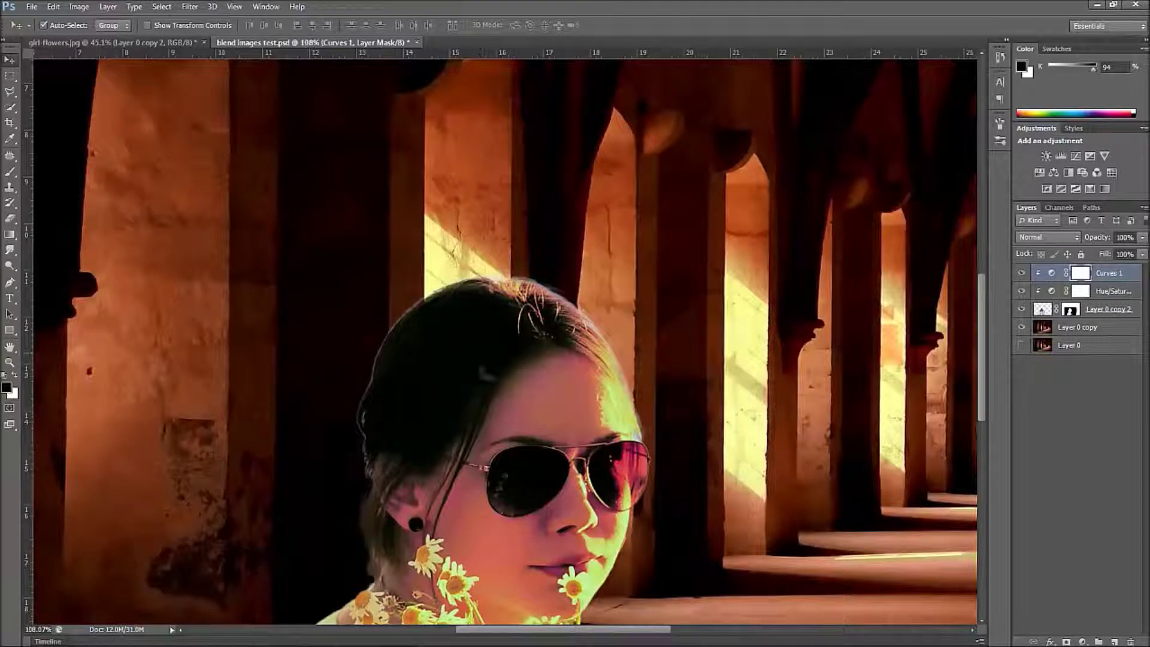
{"action": "left_click", "coordinate": [1074, 311]}
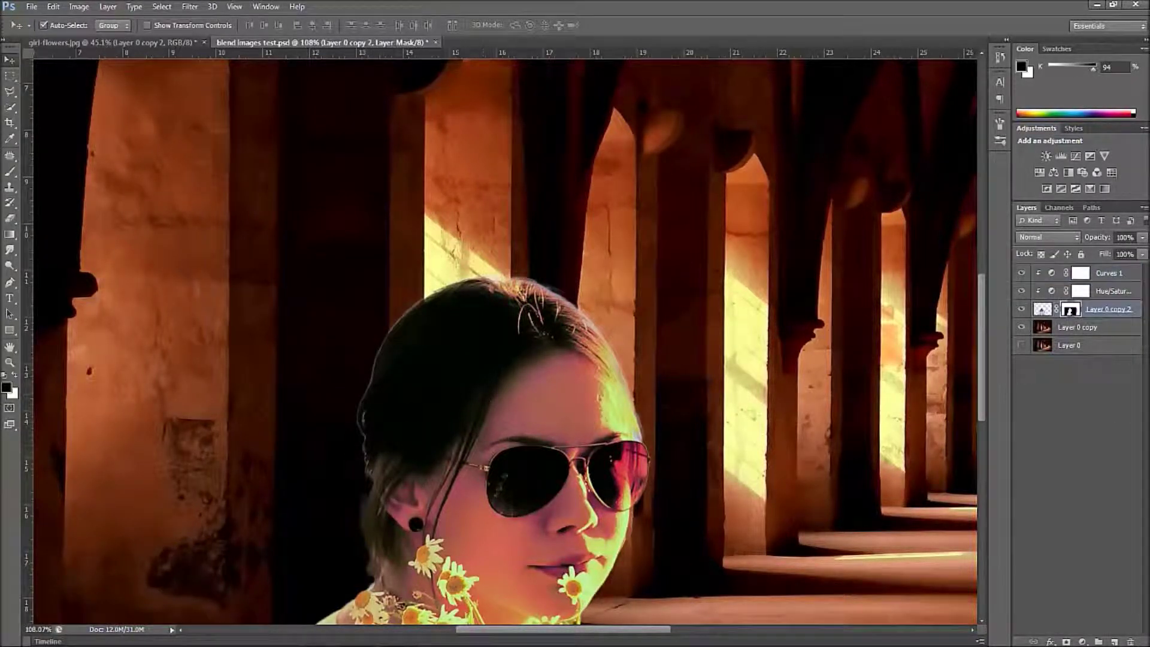
{"action": "scroll", "coordinate": [492, 394], "scroll_direction": "down", "scroll_amount": 8}
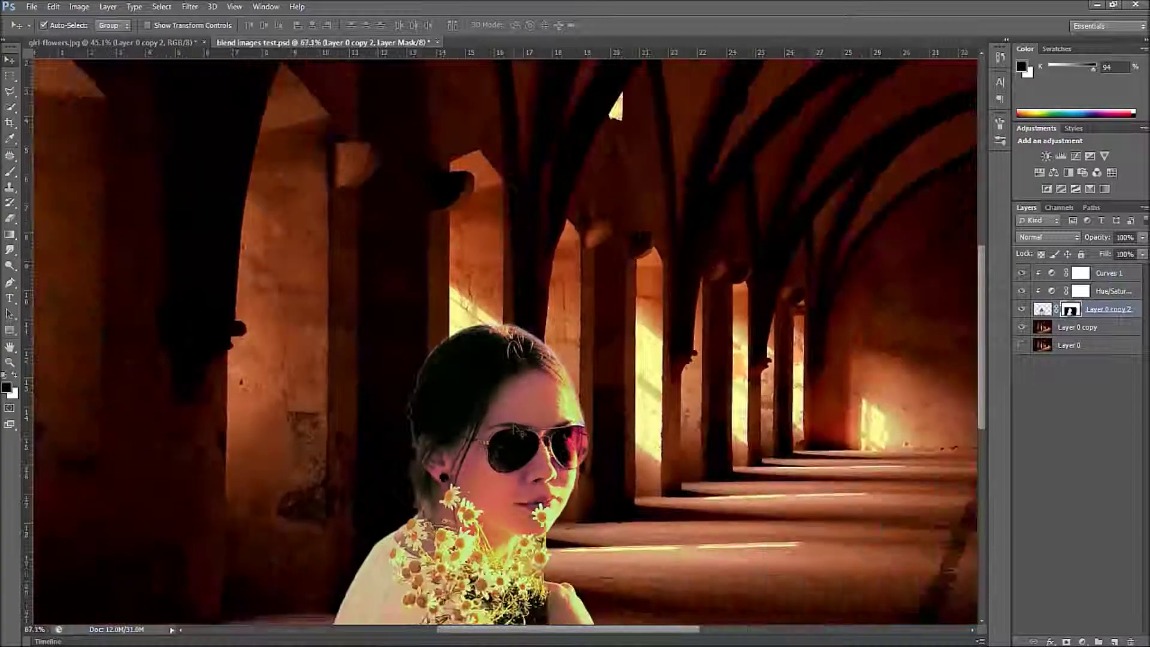
{"action": "scroll", "coordinate": [509, 394], "scroll_direction": "up", "scroll_amount": 4}
{"action": "scroll", "coordinate": [505, 407], "scroll_direction": "up", "scroll_amount": 5}
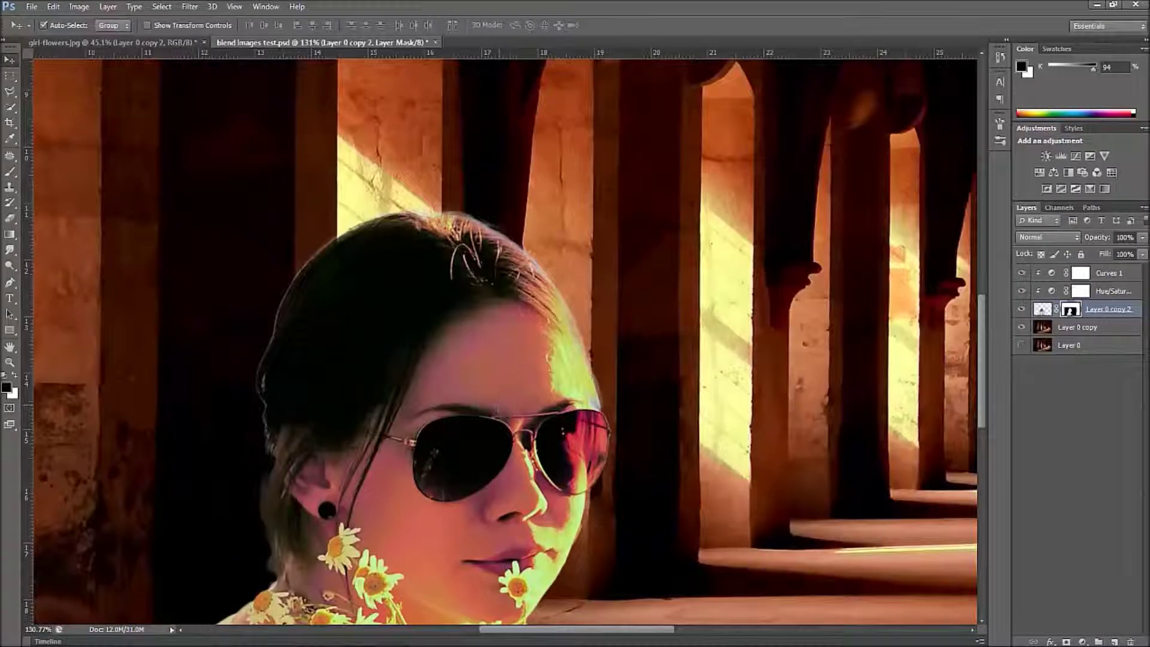
{"action": "left_click_drag", "start_coordinate": [468, 256], "coordinate": [493, 282]}
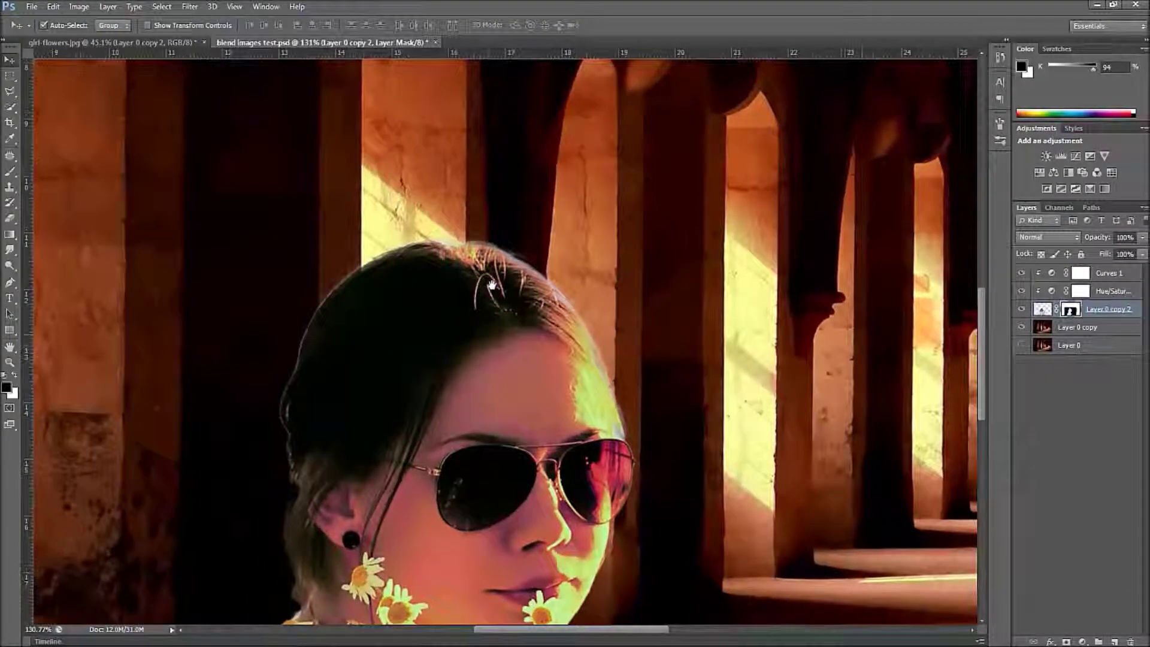
{"action": "double_click", "coordinate": [1071, 309]}
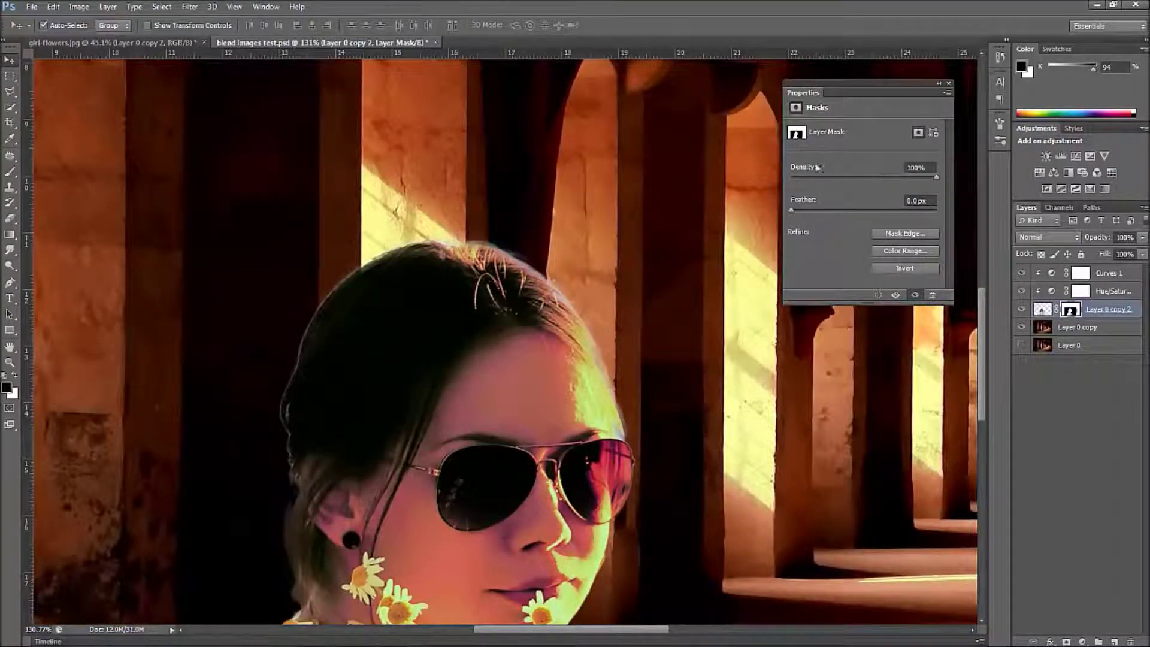
{"action": "left_click", "coordinate": [922, 232]}
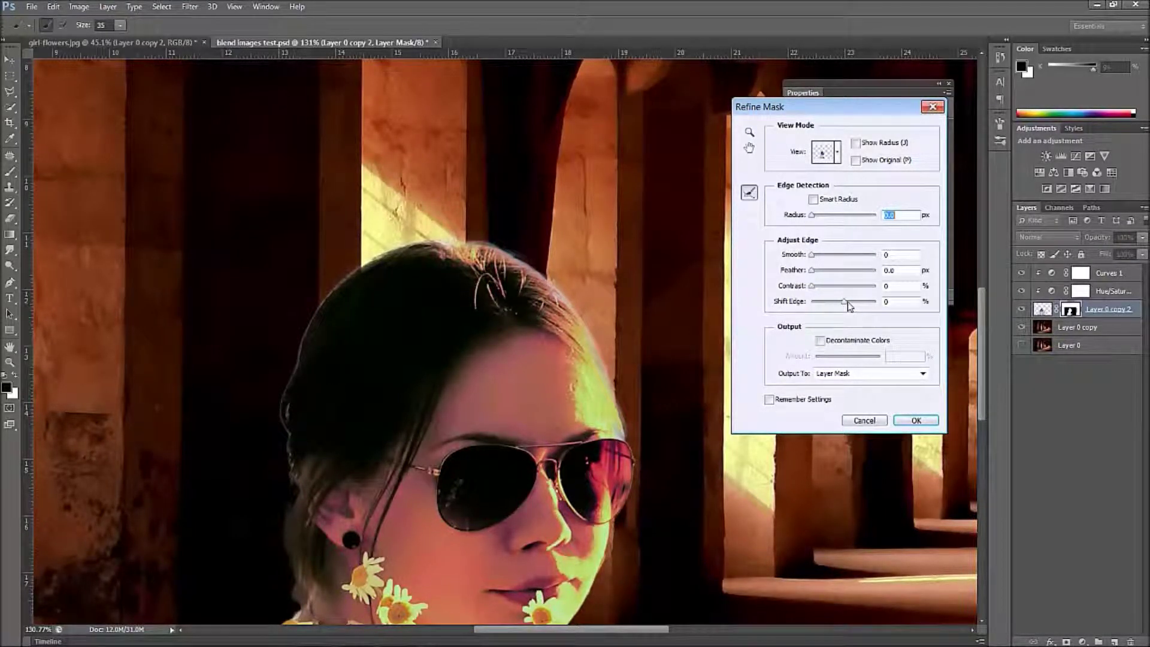
Step: Try Shift Edge values of -100 % and +100 % on the woman's mask and bring the setting back near zero
{"action": "left_click_drag", "start_coordinate": [844, 306], "coordinate": [809, 308]}
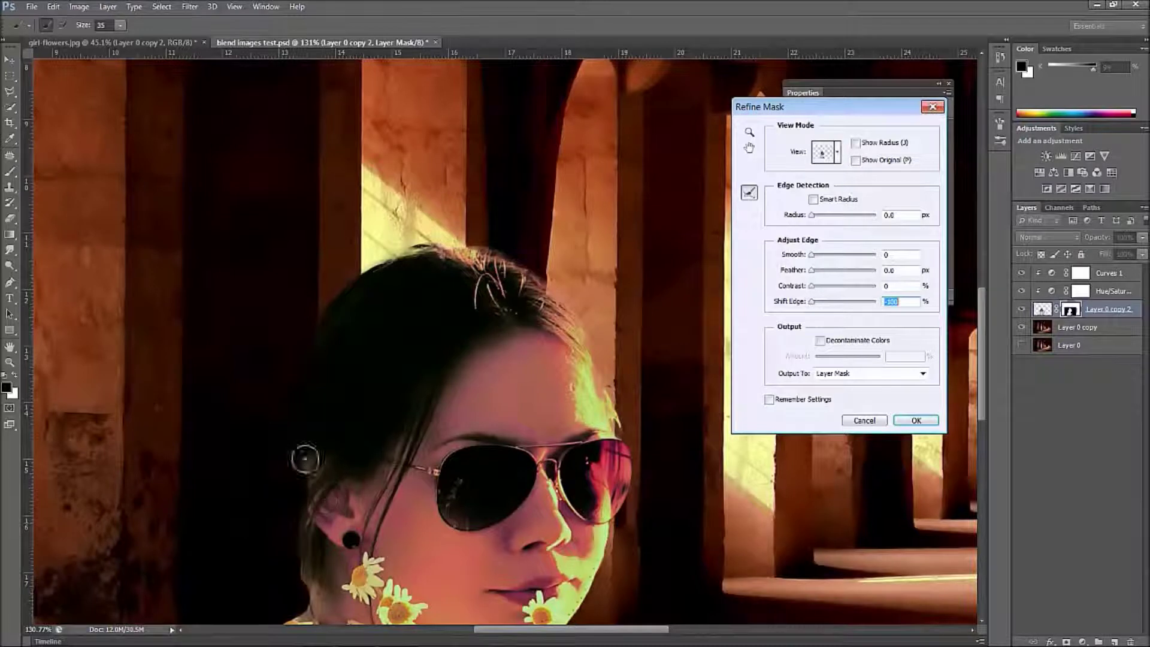
{"action": "left_click_drag", "start_coordinate": [812, 302], "coordinate": [876, 301]}
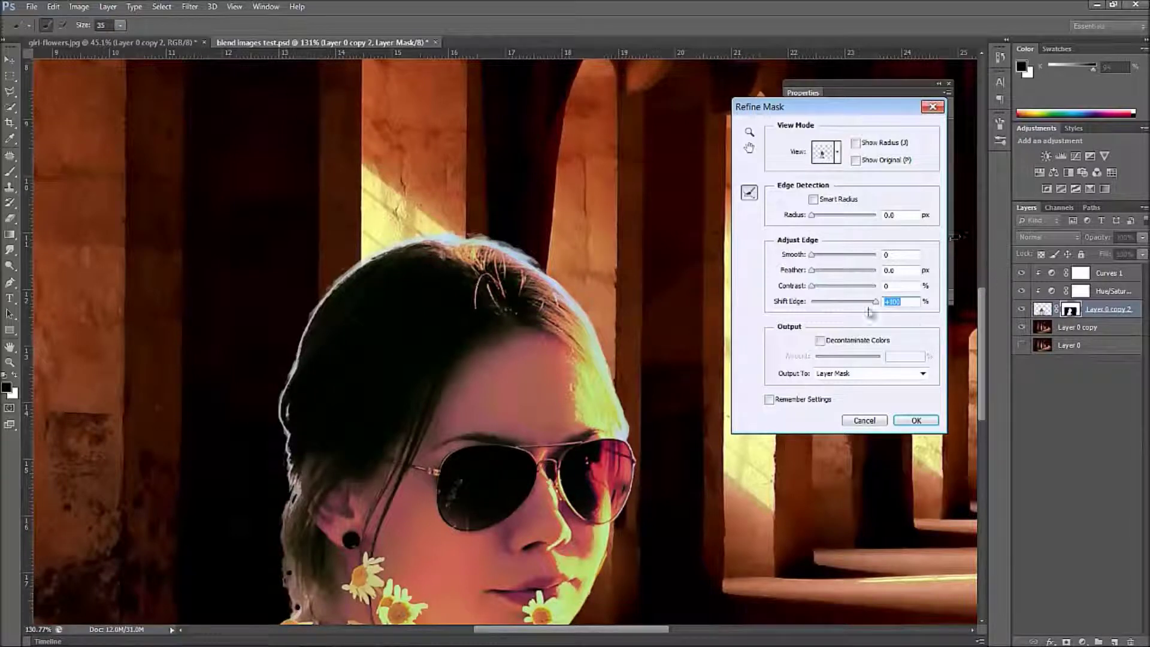
{"action": "left_click_drag", "start_coordinate": [874, 305], "coordinate": [843, 303]}
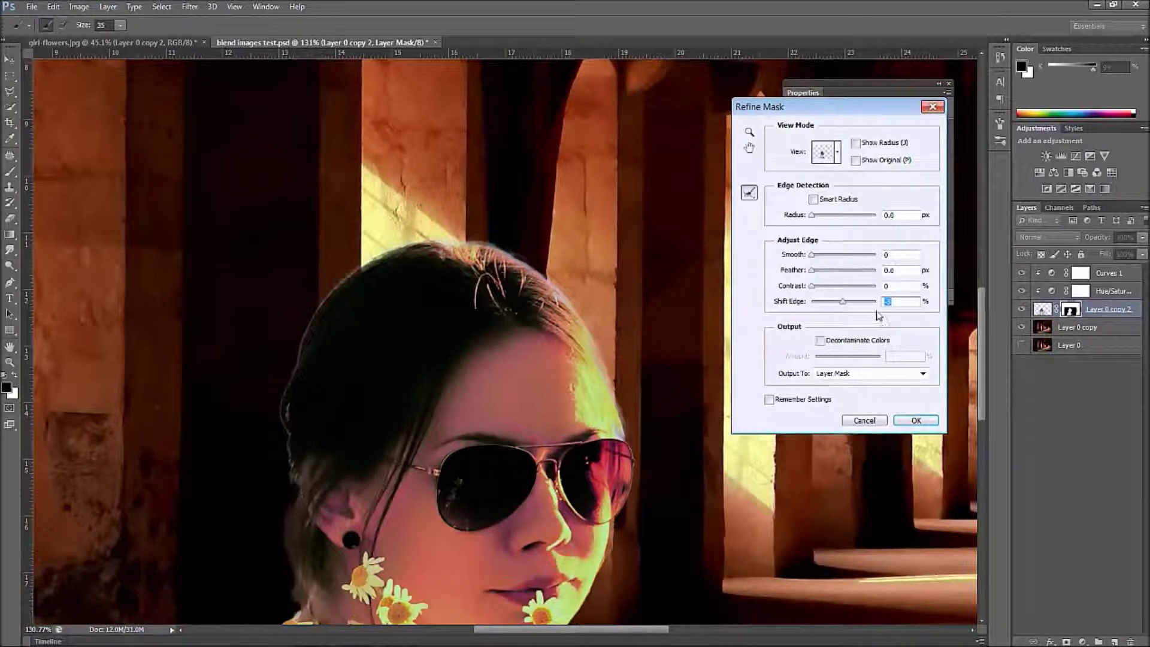
Step: Contract the woman's mask slightly with a Shift Edge of about -7 %, apply the refinement, and close the mask properties
{"action": "left_click_drag", "start_coordinate": [841, 305], "coordinate": [840, 305]}
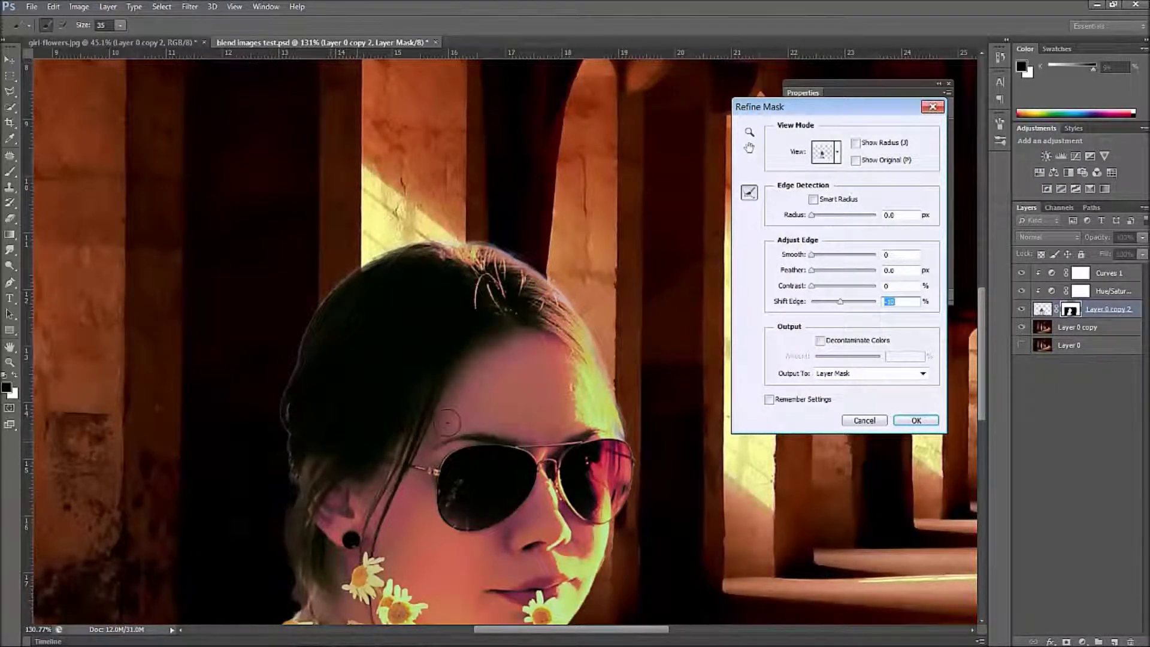
{"action": "left_click_drag", "start_coordinate": [840, 302], "coordinate": [841, 302]}
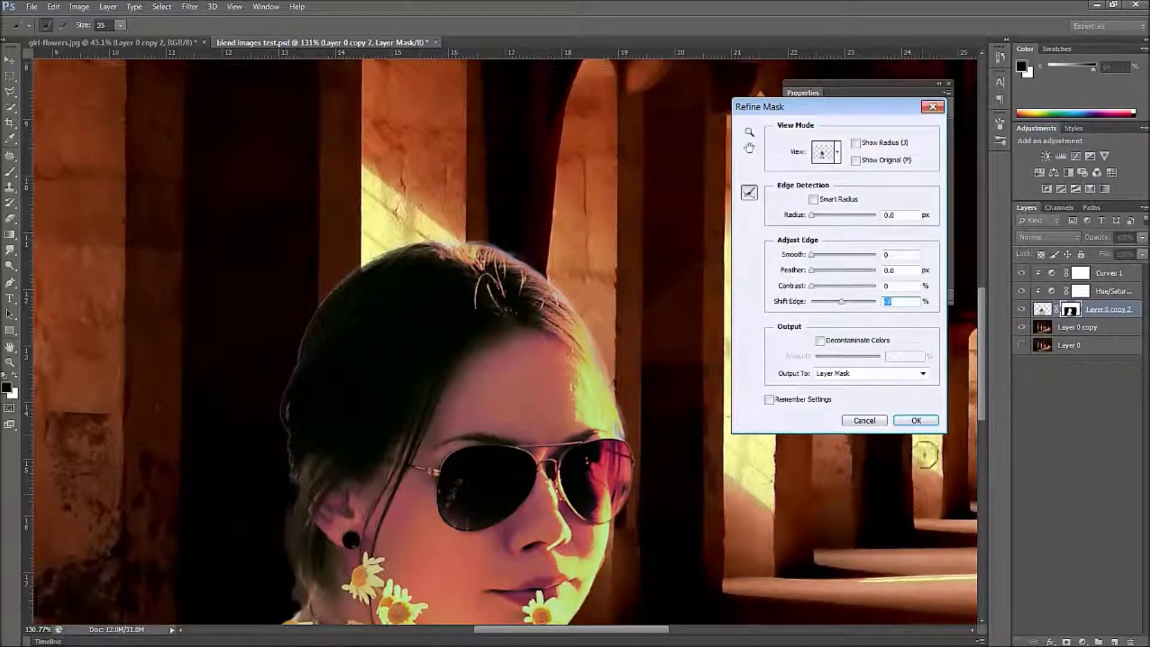
{"action": "left_click", "coordinate": [916, 421]}
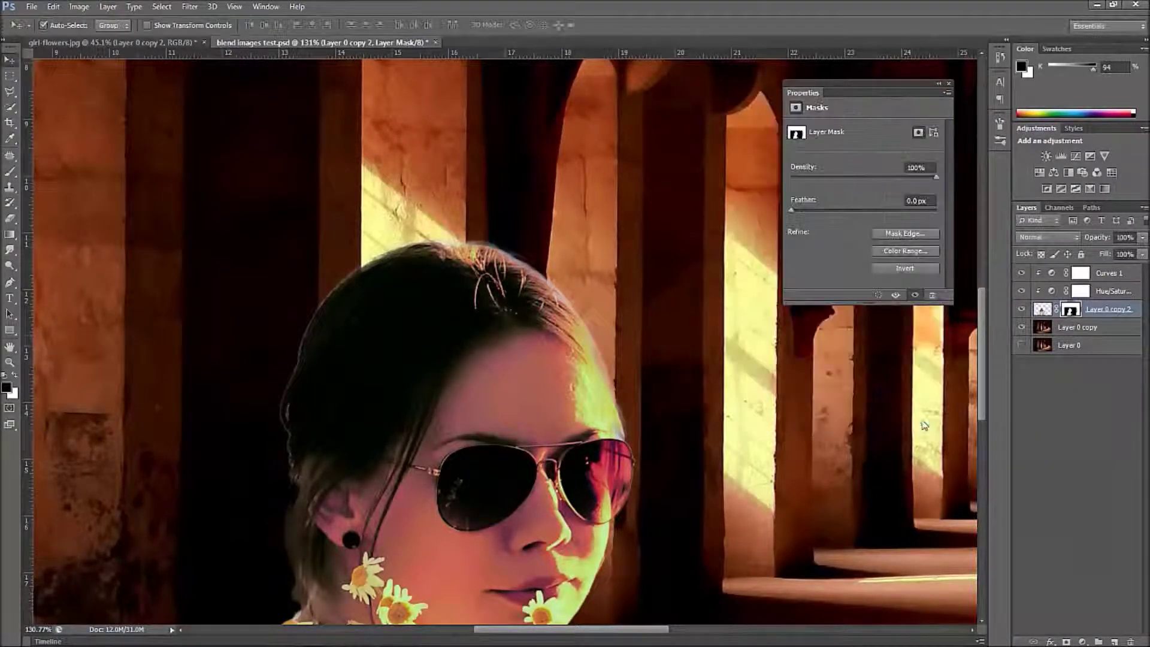
{"action": "left_click", "coordinate": [950, 85]}
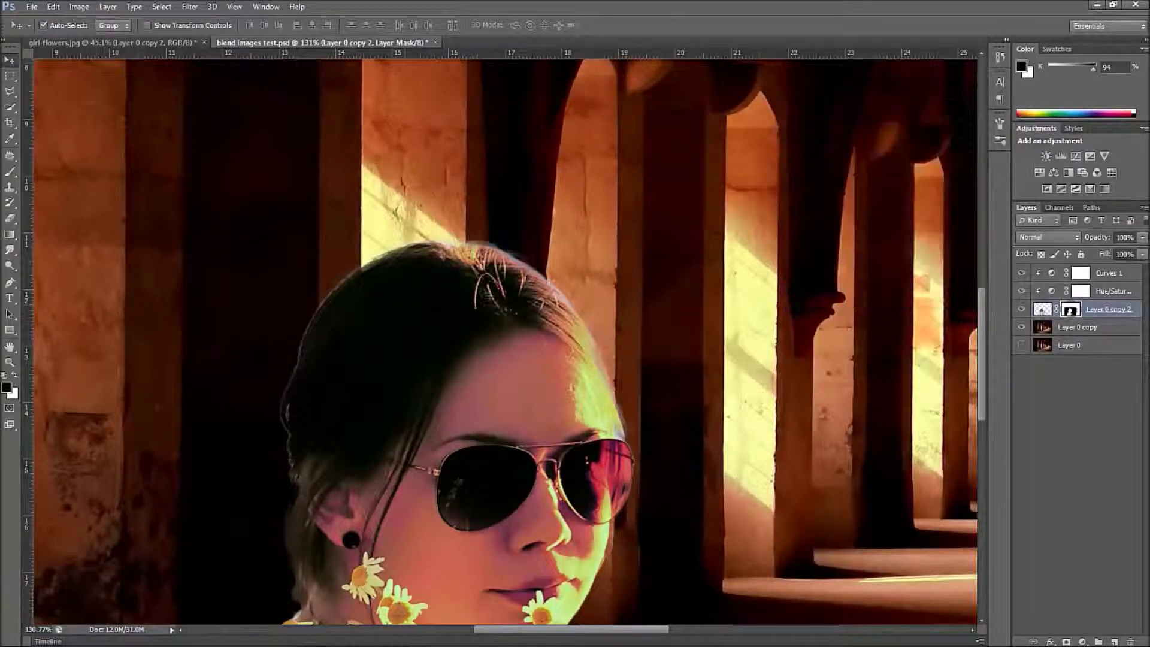
Step: Target the image of the woman's layer instead of its mask and choose the Clone Stamp with a brush size of 35
{"action": "scroll", "coordinate": [401, 332], "scroll_direction": "up", "scroll_amount": 3}
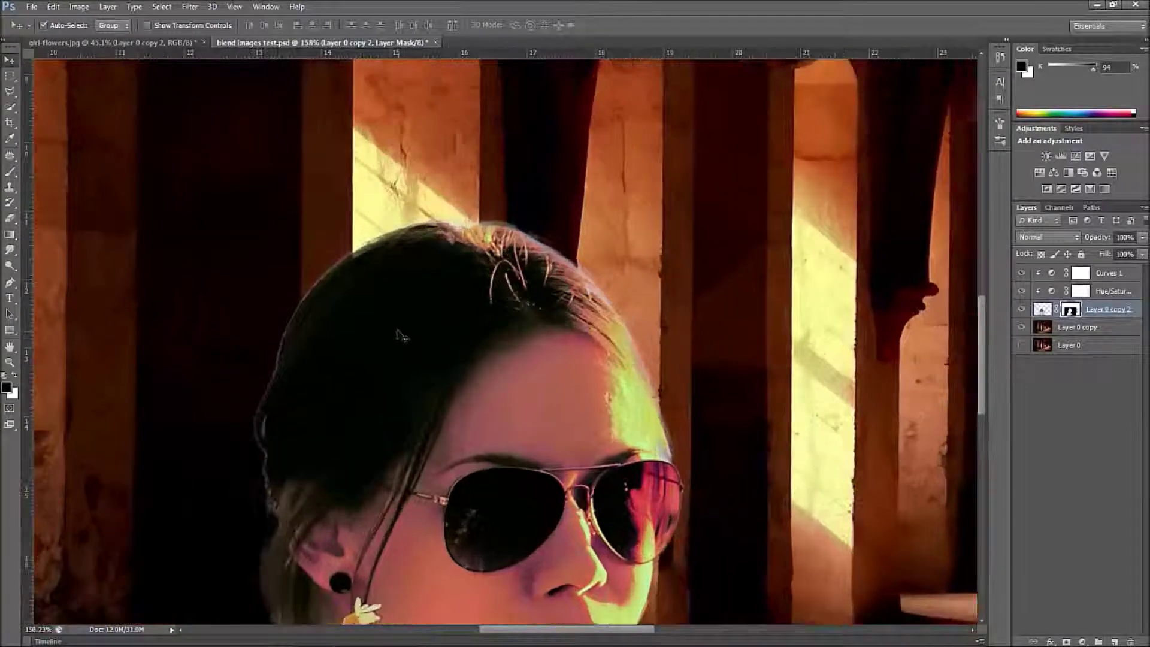
{"action": "scroll", "coordinate": [401, 332], "scroll_direction": "down", "scroll_amount": 1}
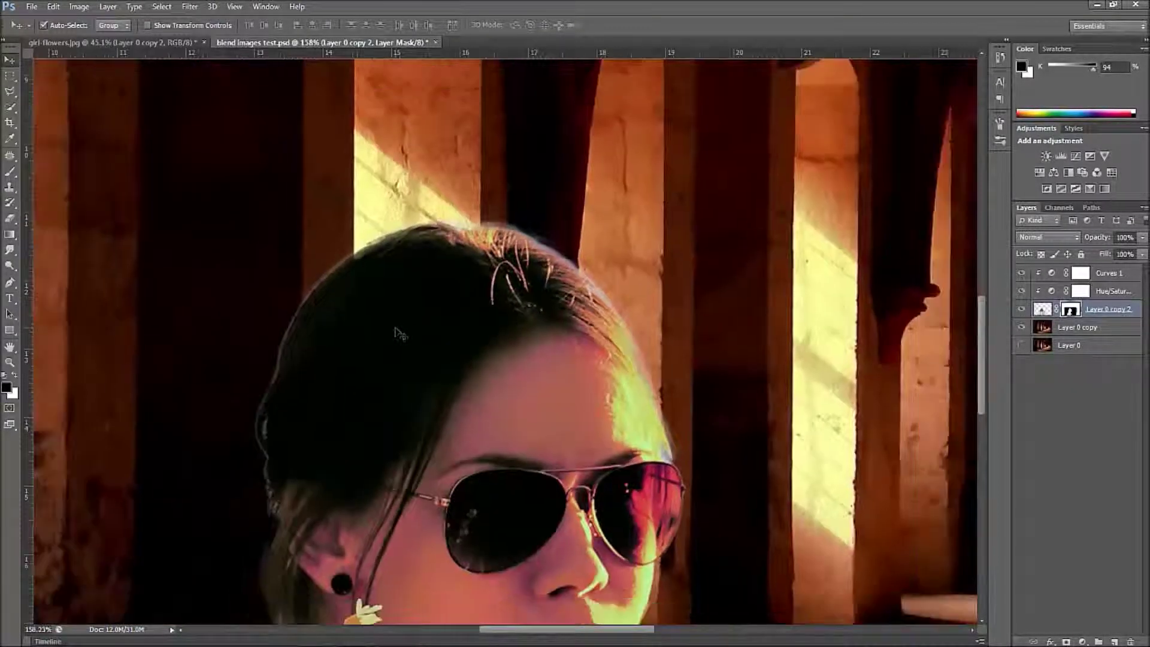
{"action": "left_click", "coordinate": [1045, 310]}
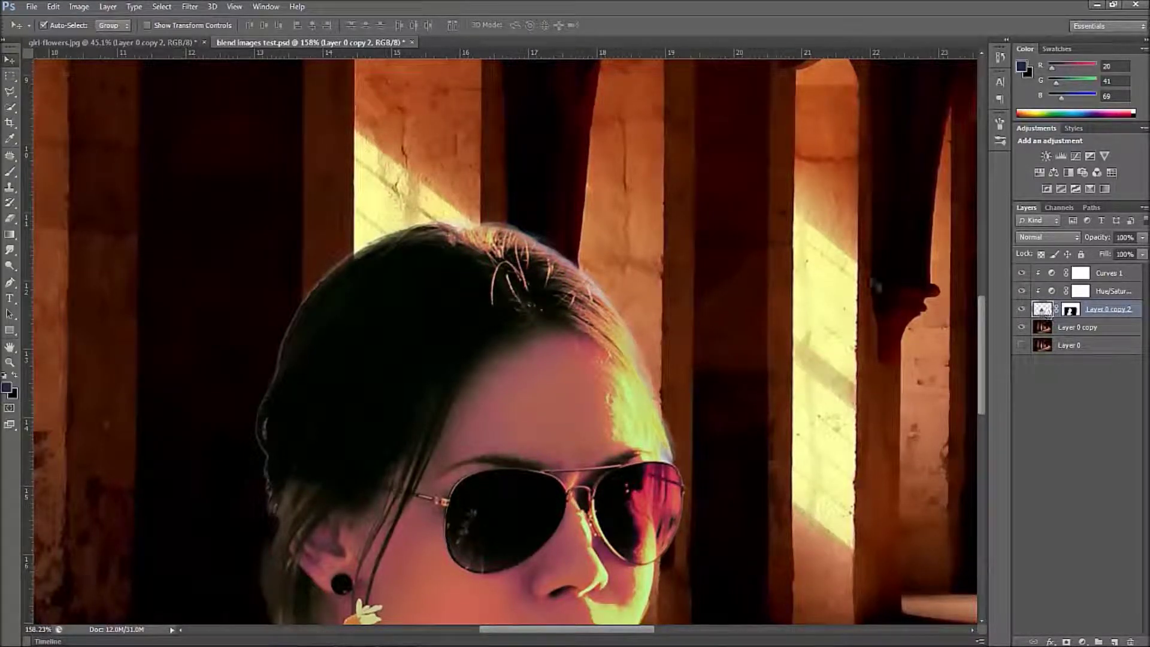
{"action": "left_click_drag", "start_coordinate": [7, 191], "coordinate": [67, 189]}
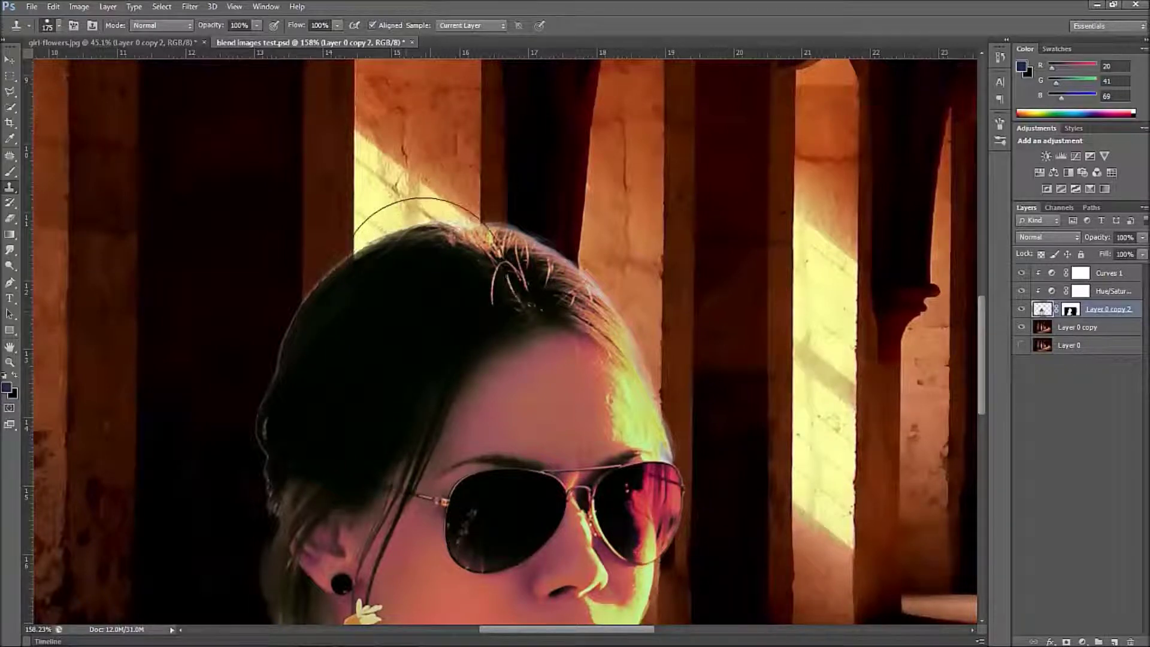
{"action": "left_click_drag", "start_coordinate": [359, 218], "coordinate": [399, 228]}
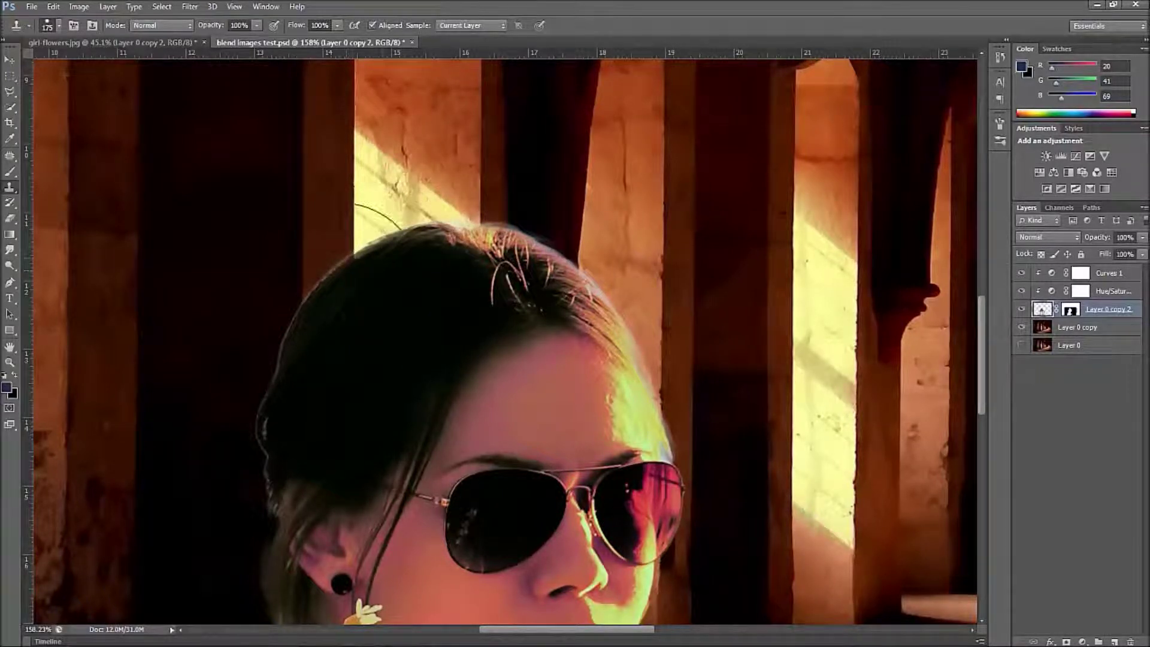
{"action": "key", "text": "ctrl+z"}
{"action": "key", "text": "ctrl+z"}
{"action": "key", "text": "ctrl+z"}
{"action": "key", "text": "ctrl+z"}
{"action": "scroll", "coordinate": [416, 241], "scroll_direction": "up", "scroll_amount": 3}
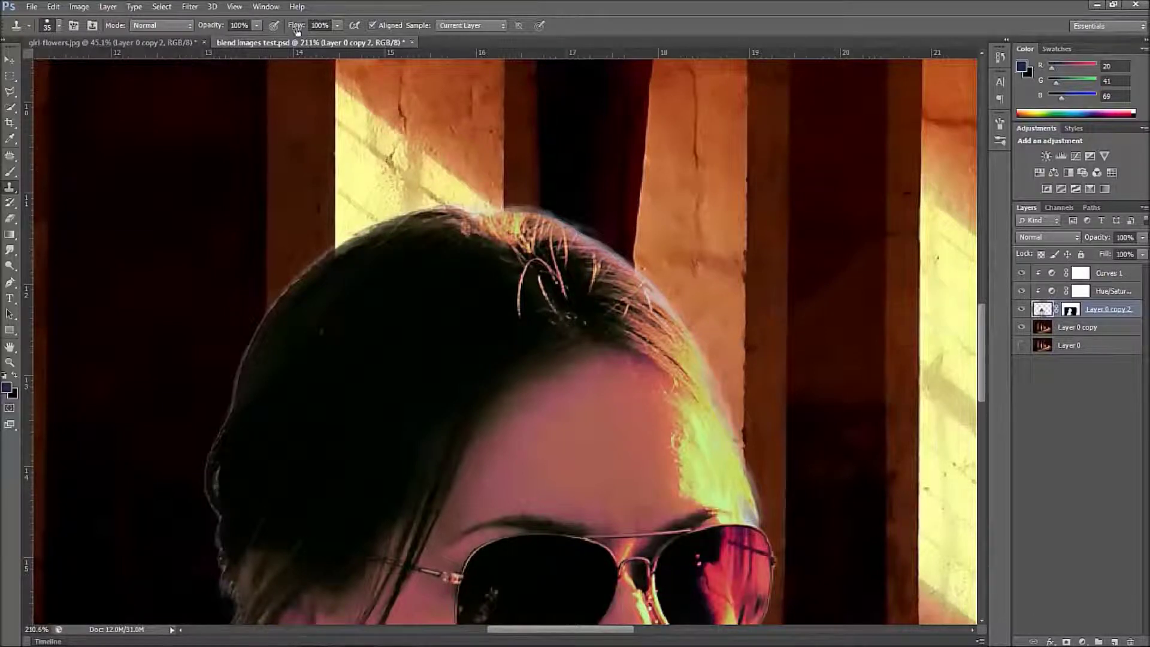
Step: Try cloning the dark sunglasses lens onto the woman's forehead at 100% flow, and undo the strokes
{"action": "left_click_drag", "start_coordinate": [297, 29], "coordinate": [252, 27]}
{"action": "left_click_drag", "start_coordinate": [303, 29], "coordinate": [352, 25]}
{"action": "left_click", "coordinate": [537, 567], "text": "alt"}
{"action": "mouse_move", "coordinate": [602, 421]}
{"action": "left_mouse_down"}
{"action": "mouse_move", "coordinate": [571, 424]}
{"action": "mouse_move", "coordinate": [548, 443]}
{"action": "left_mouse_up"}
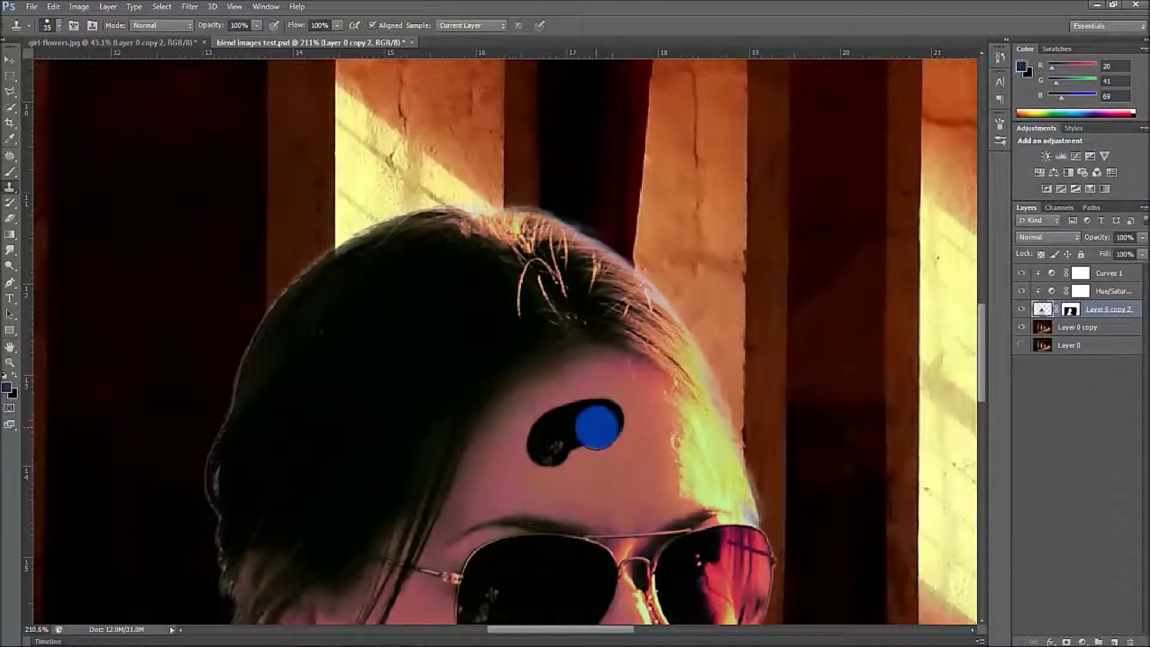
{"action": "left_click_drag", "start_coordinate": [635, 467], "coordinate": [588, 481]}
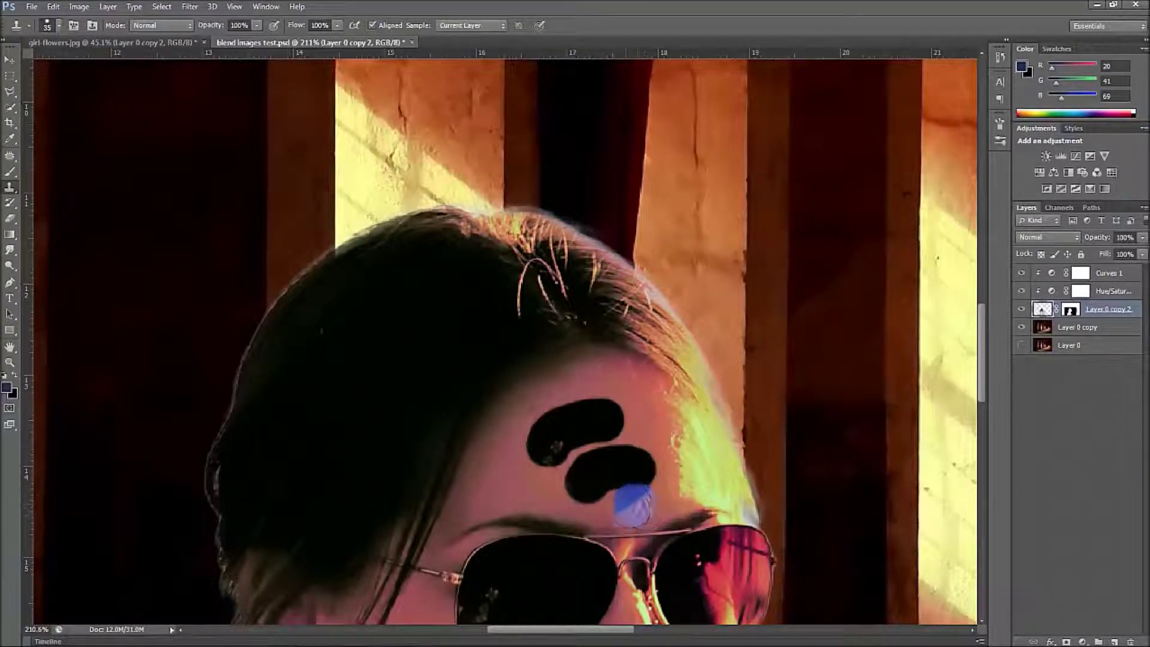
{"action": "key", "text": "ctrl+alt+z"}
{"action": "key", "text": "ctrl+alt+z"}
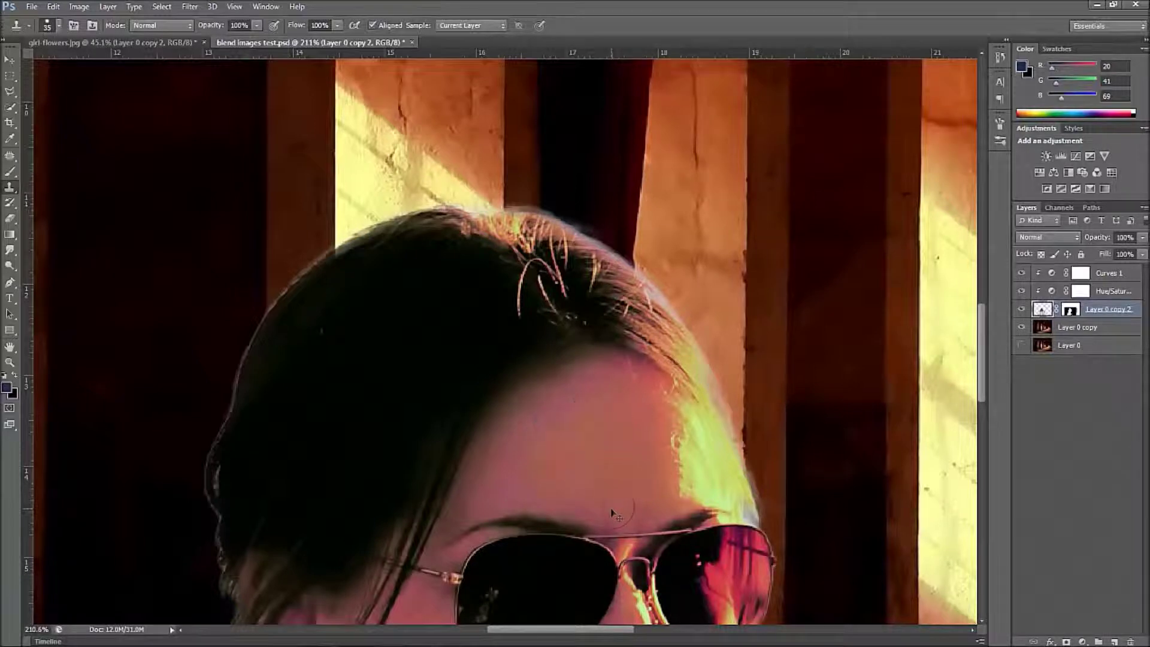
Step: Lower the Clone Stamp's flow to 19%, test it on the woman's forehead, and undo the test strokes
{"action": "left_click_drag", "start_coordinate": [297, 26], "coordinate": [251, 28]}
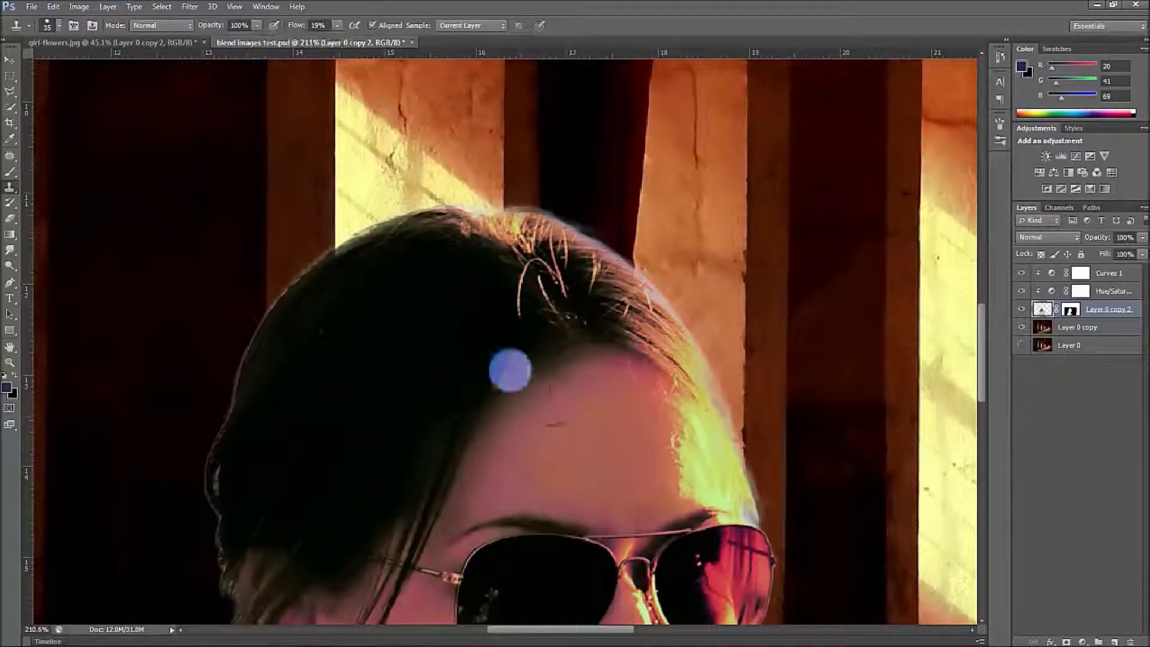
{"action": "mouse_move", "coordinate": [605, 421]}
{"action": "left_mouse_down"}
{"action": "mouse_move", "coordinate": [566, 430]}
{"action": "mouse_move", "coordinate": [524, 470]}
{"action": "left_mouse_up"}
{"action": "mouse_move", "coordinate": [637, 405]}
{"action": "left_mouse_down"}
{"action": "mouse_move", "coordinate": [569, 407]}
{"action": "mouse_move", "coordinate": [548, 427]}
{"action": "left_mouse_up"}
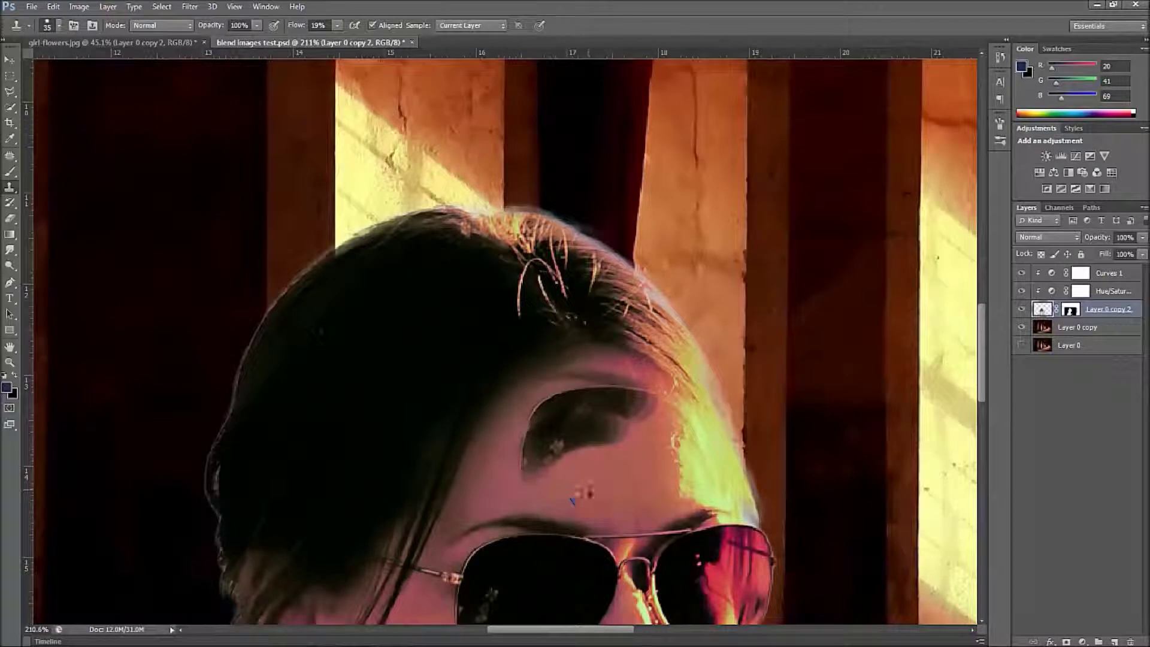
{"action": "key", "text": "ctrl+alt+z"}
{"action": "key", "text": "ctrl+alt+z"}
{"action": "left_click_drag", "start_coordinate": [588, 475], "coordinate": [590, 473]}
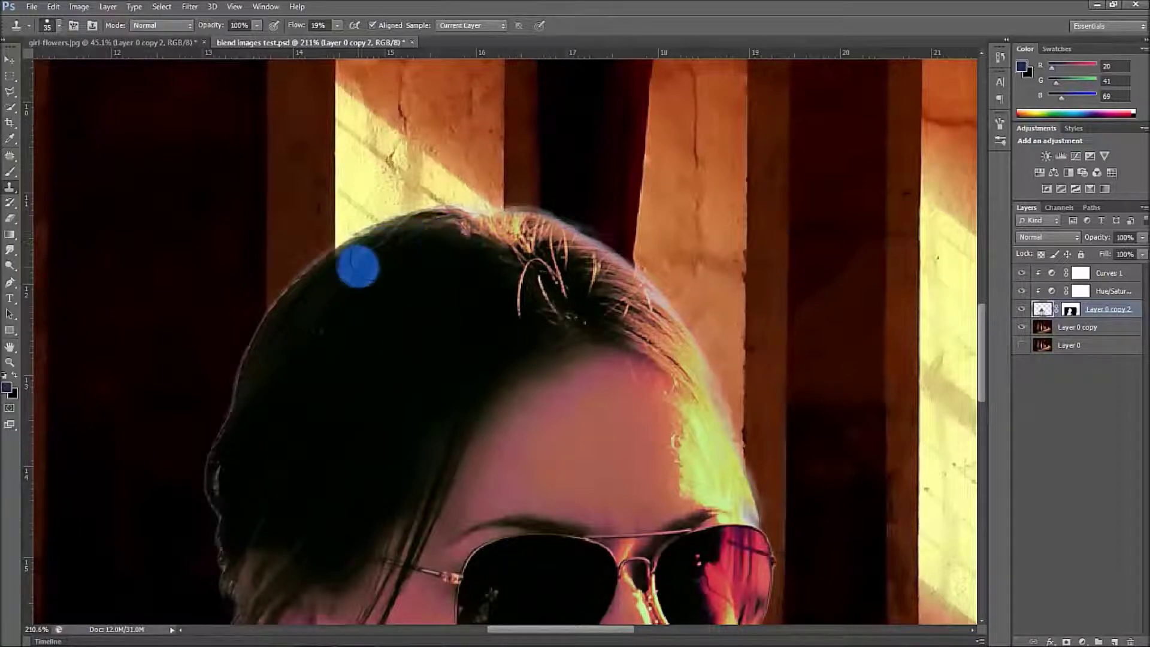
Step: Reduce the Clone Stamp brush size to 15 and clone dark hair over the light fringe along the upper back edge of the head
{"action": "scroll", "coordinate": [398, 267], "scroll_direction": "up", "scroll_amount": 3}
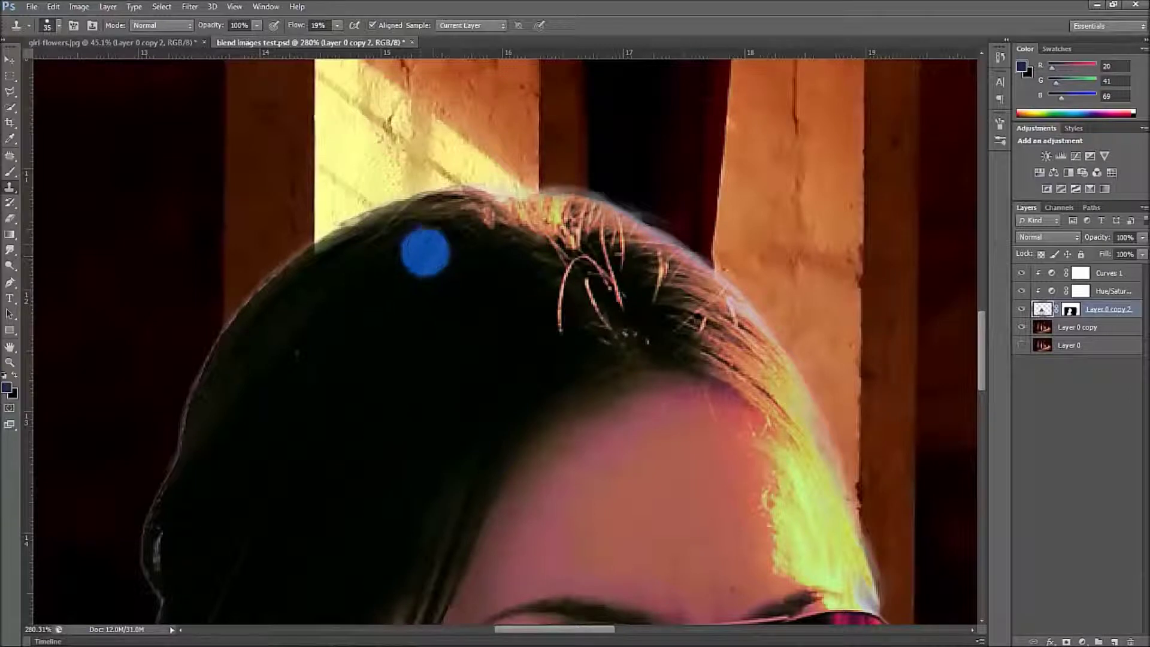
{"action": "key", "text": "bracketleft"}
{"action": "key", "text": "bracketleft"}
{"action": "key", "text": "bracketleft"}
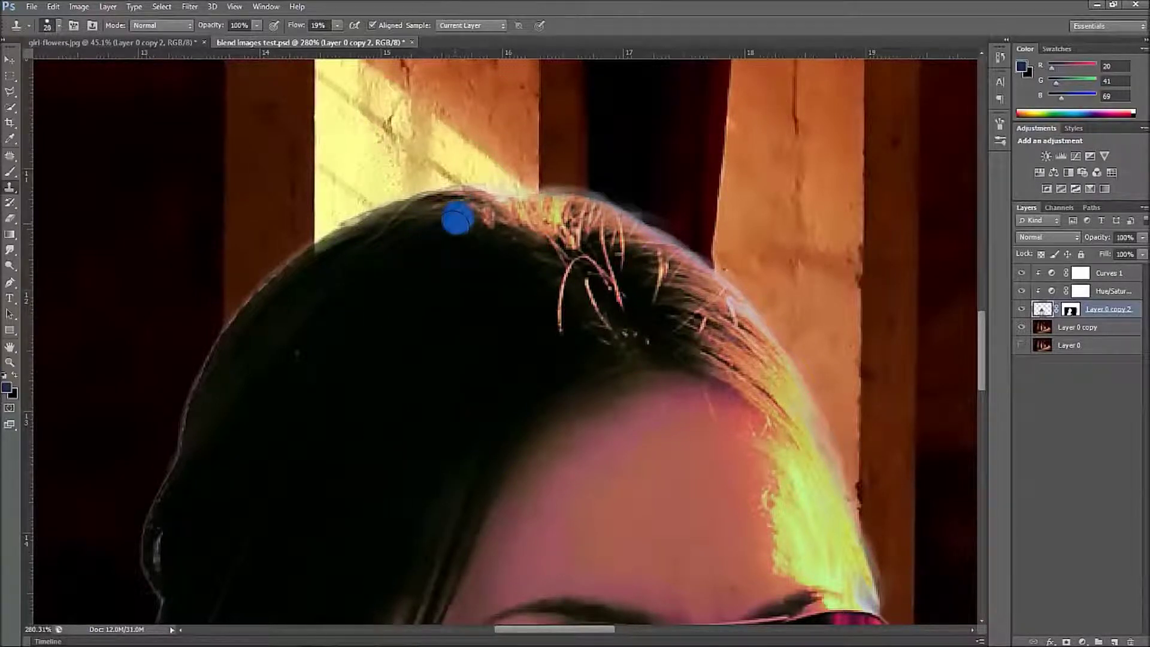
{"action": "key", "text": "bracketleft"}
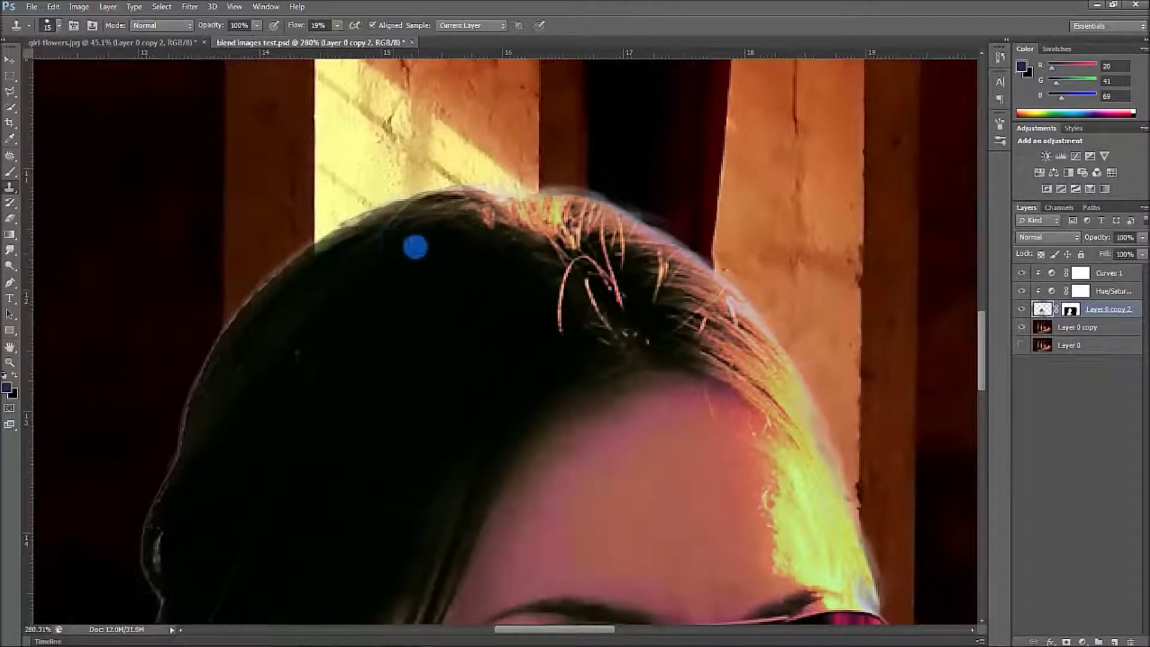
{"action": "left_click", "coordinate": [444, 228], "text": "alt"}
{"action": "left_click", "coordinate": [444, 208], "text": "alt"}
{"action": "mouse_move", "coordinate": [437, 194]}
{"action": "left_mouse_down"}
{"action": "mouse_move", "coordinate": [332, 250]}
{"action": "mouse_move", "coordinate": [316, 241]}
{"action": "mouse_move", "coordinate": [318, 263]}
{"action": "mouse_move", "coordinate": [285, 291]}
{"action": "left_mouse_up"}
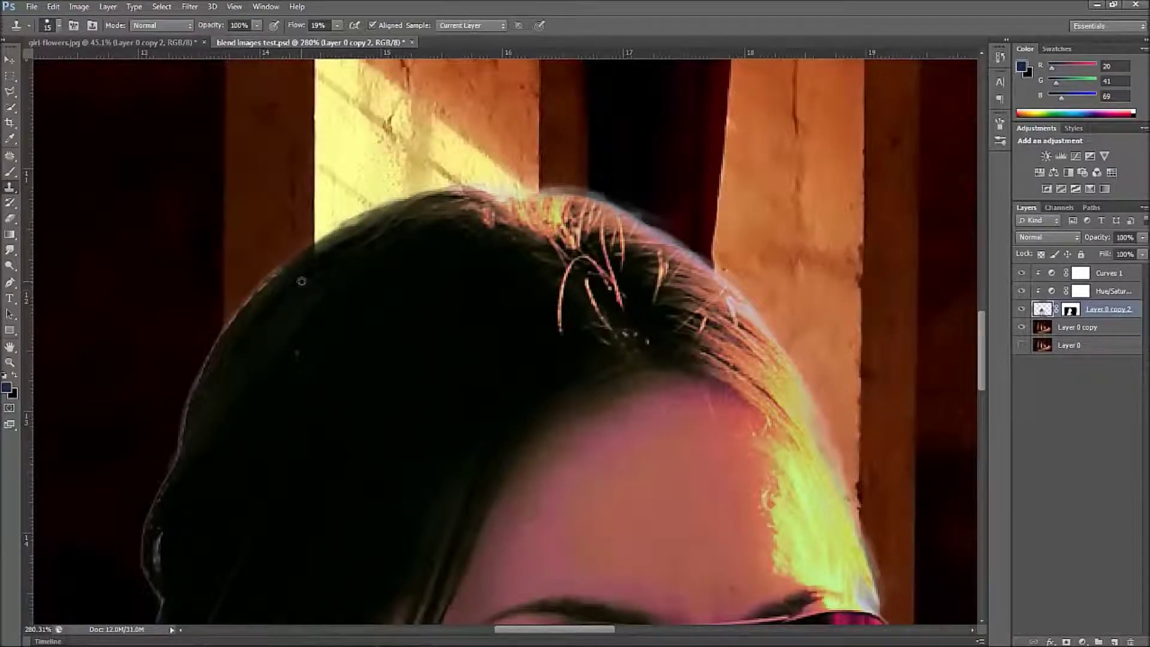
{"action": "left_click", "coordinate": [299, 278], "text": "alt"}
{"action": "left_click_drag", "start_coordinate": [288, 268], "coordinate": [257, 299]}
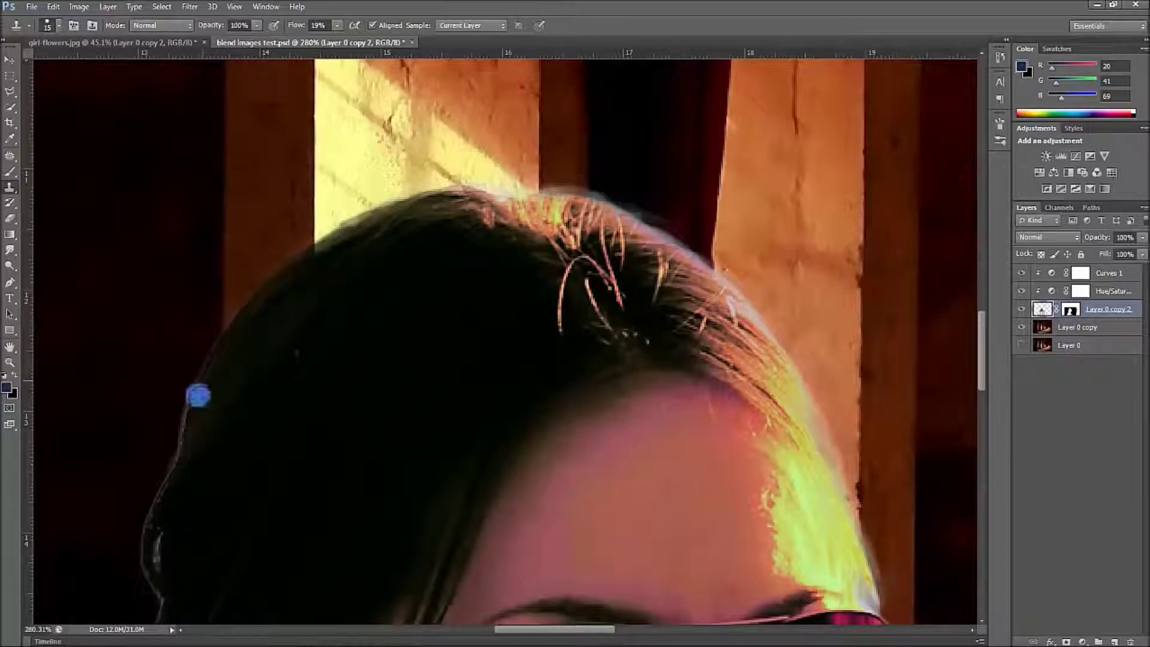
Step: Clone nearby dark hair over the light outline running down the back of the woman's head
{"action": "key", "text": "space"}
{"action": "left_click_drag", "start_coordinate": [257, 429], "coordinate": [336, 253]}
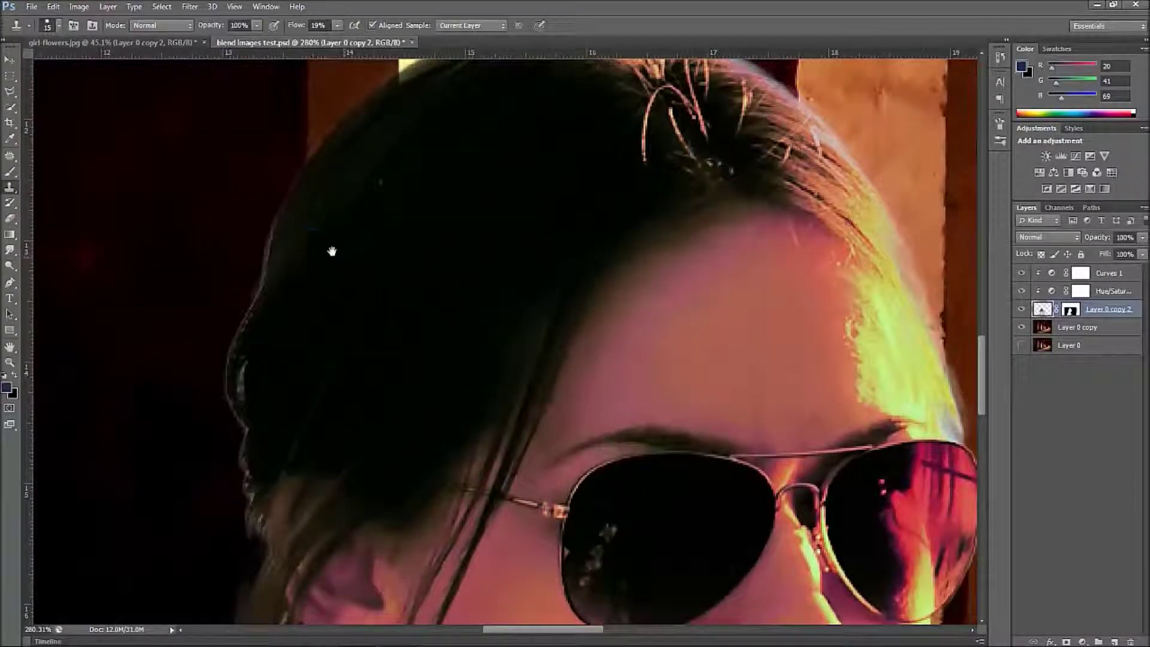
{"action": "left_click", "coordinate": [296, 240], "text": "alt"}
{"action": "mouse_move", "coordinate": [280, 228]}
{"action": "left_mouse_down"}
{"action": "mouse_move", "coordinate": [283, 300]}
{"action": "mouse_move", "coordinate": [255, 346]}
{"action": "mouse_move", "coordinate": [269, 355]}
{"action": "mouse_move", "coordinate": [243, 403]}
{"action": "left_mouse_up"}
{"action": "left_click", "coordinate": [267, 355], "text": "alt"}
{"action": "left_click", "coordinate": [277, 325], "text": "alt"}
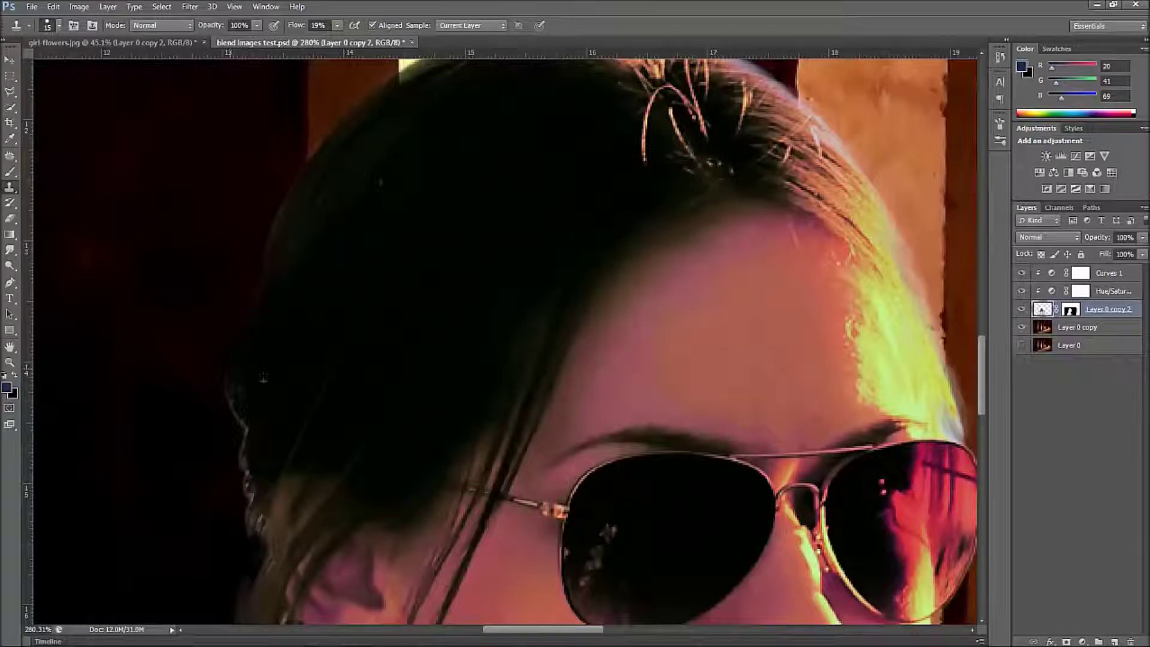
{"action": "left_click_drag", "start_coordinate": [240, 419], "coordinate": [244, 484]}
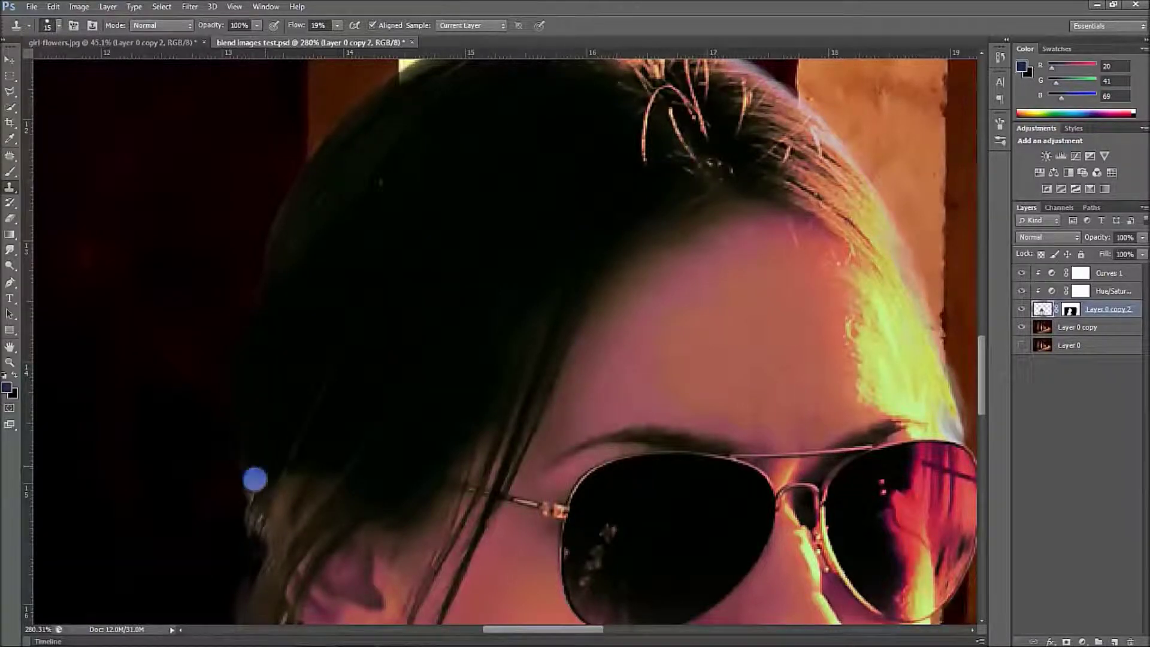
Step: Clone hair over the remaining bright specks at the hair edge behind the woman's ear
{"action": "left_click_drag", "start_coordinate": [335, 422], "coordinate": [383, 290]}
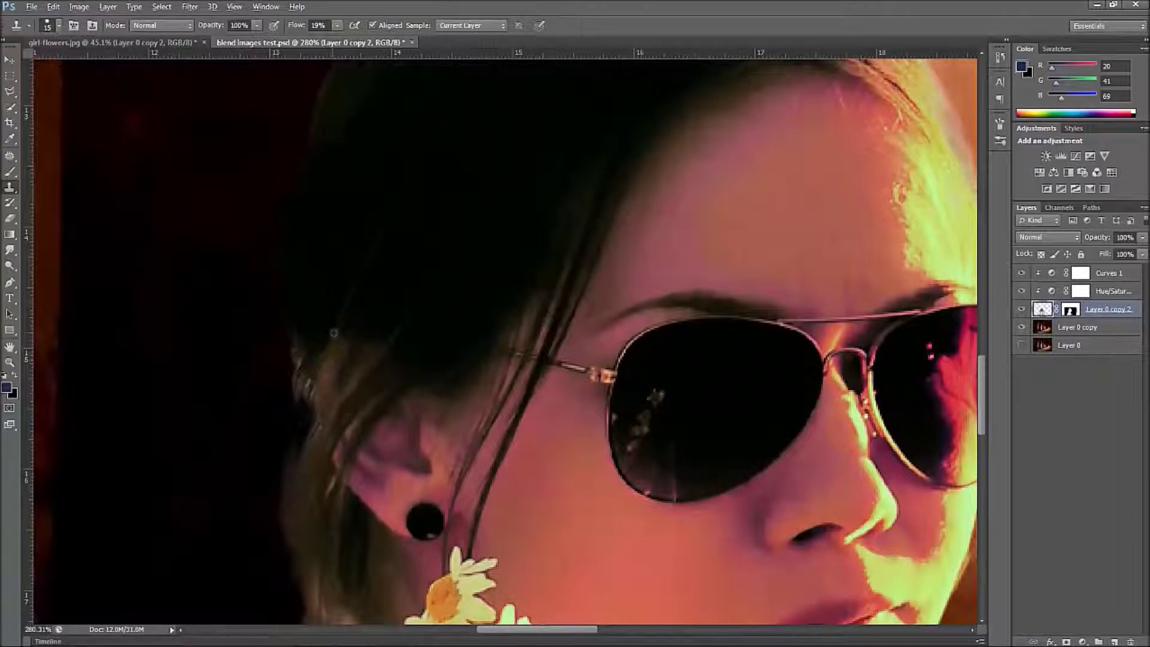
{"action": "left_click", "coordinate": [324, 334], "text": "alt"}
{"action": "left_click_drag", "start_coordinate": [306, 337], "coordinate": [304, 357]}
{"action": "left_click_drag", "start_coordinate": [315, 348], "coordinate": [308, 388]}
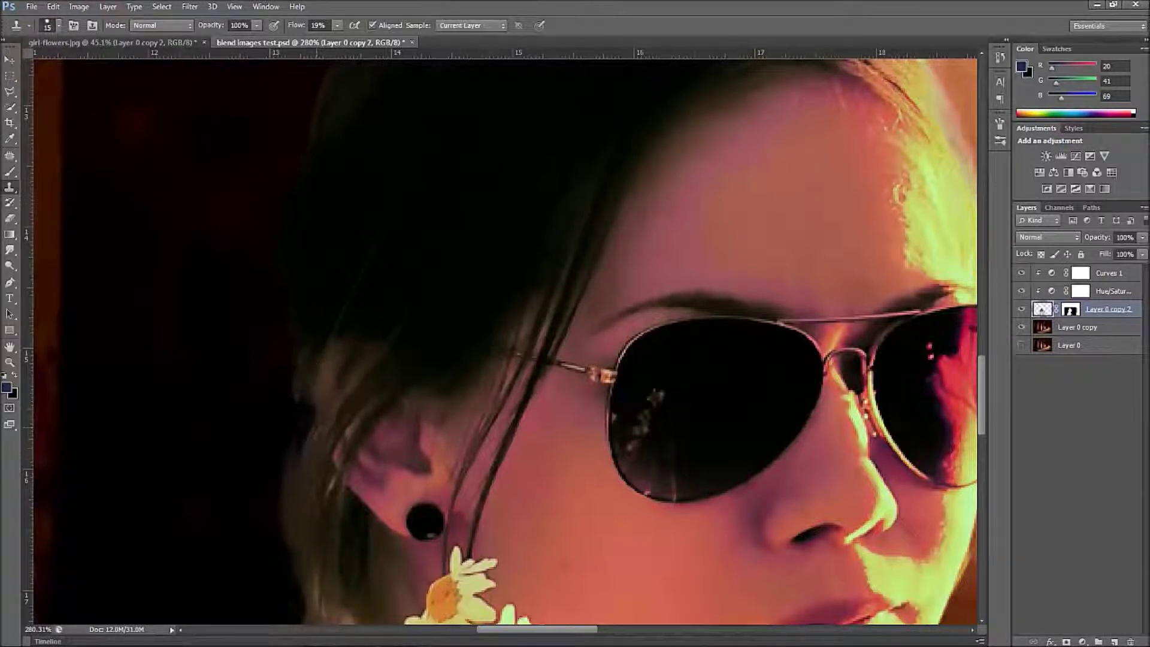
Step: Clone sampled hair over the pale fringe along the sunlit front edge of the woman's hair
{"action": "left_click_drag", "start_coordinate": [513, 170], "coordinate": [395, 408]}
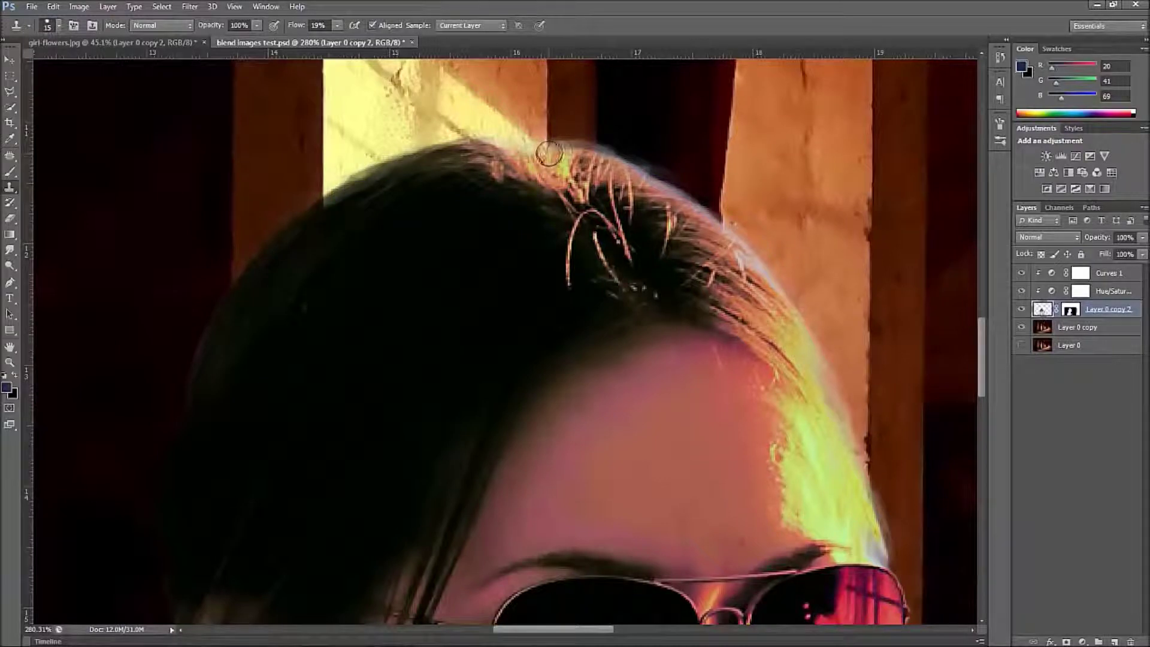
{"action": "mouse_move", "coordinate": [652, 183]}
{"action": "left_mouse_down"}
{"action": "mouse_move", "coordinate": [671, 198]}
{"action": "mouse_move", "coordinate": [603, 165]}
{"action": "mouse_move", "coordinate": [623, 162]}
{"action": "mouse_move", "coordinate": [706, 219]}
{"action": "mouse_move", "coordinate": [727, 221]}
{"action": "mouse_move", "coordinate": [782, 290]}
{"action": "mouse_move", "coordinate": [760, 306]}
{"action": "mouse_move", "coordinate": [784, 294]}
{"action": "mouse_move", "coordinate": [805, 321]}
{"action": "mouse_move", "coordinate": [839, 428]}
{"action": "left_mouse_up"}
{"action": "left_click", "coordinate": [604, 167], "text": "alt"}
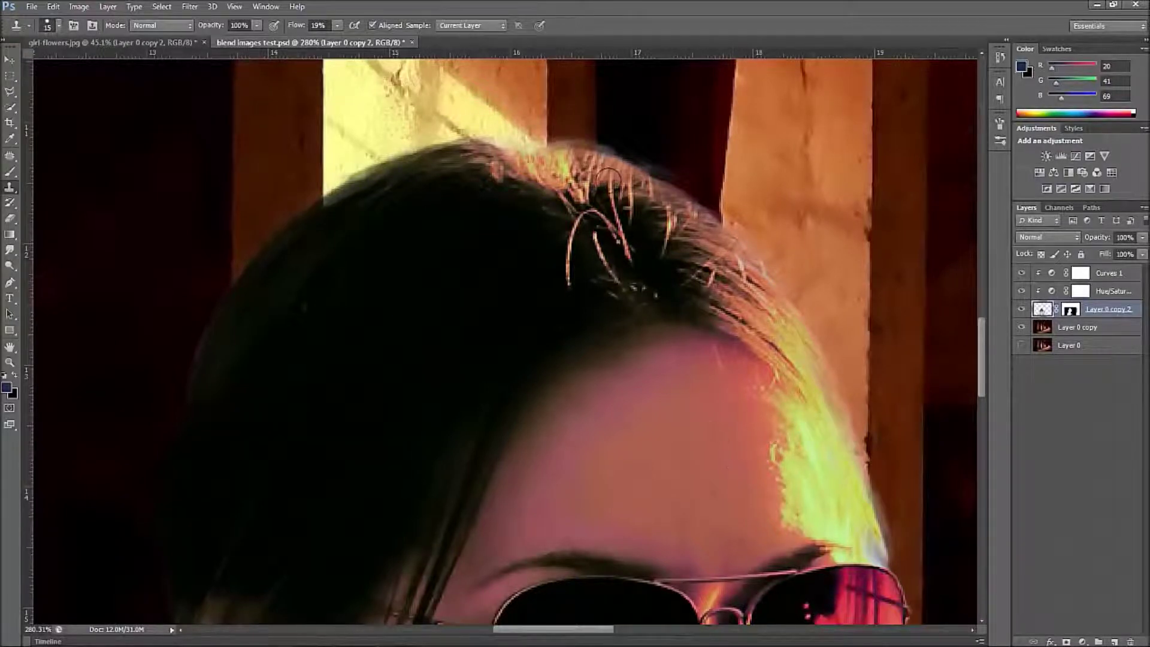
Step: Clone lit skin and hair tones over the bluish fringe along the forehead edge above the sunglasses
{"action": "left_click_drag", "start_coordinate": [746, 377], "coordinate": [619, 189]}
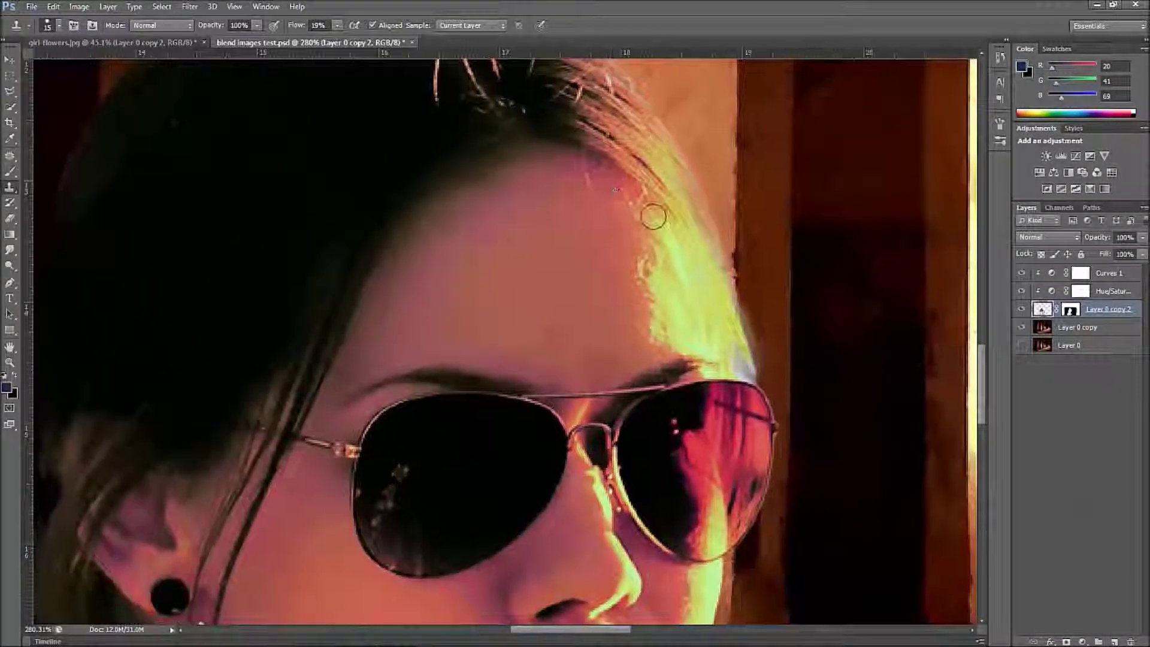
{"action": "mouse_move", "coordinate": [708, 248]}
{"action": "left_mouse_down"}
{"action": "mouse_move", "coordinate": [728, 310]}
{"action": "mouse_move", "coordinate": [718, 322]}
{"action": "mouse_move", "coordinate": [745, 371]}
{"action": "left_mouse_up"}
{"action": "left_click", "coordinate": [716, 322], "text": "alt"}
{"action": "left_click", "coordinate": [711, 340], "text": "alt"}
{"action": "left_click", "coordinate": [710, 334], "text": "alt"}
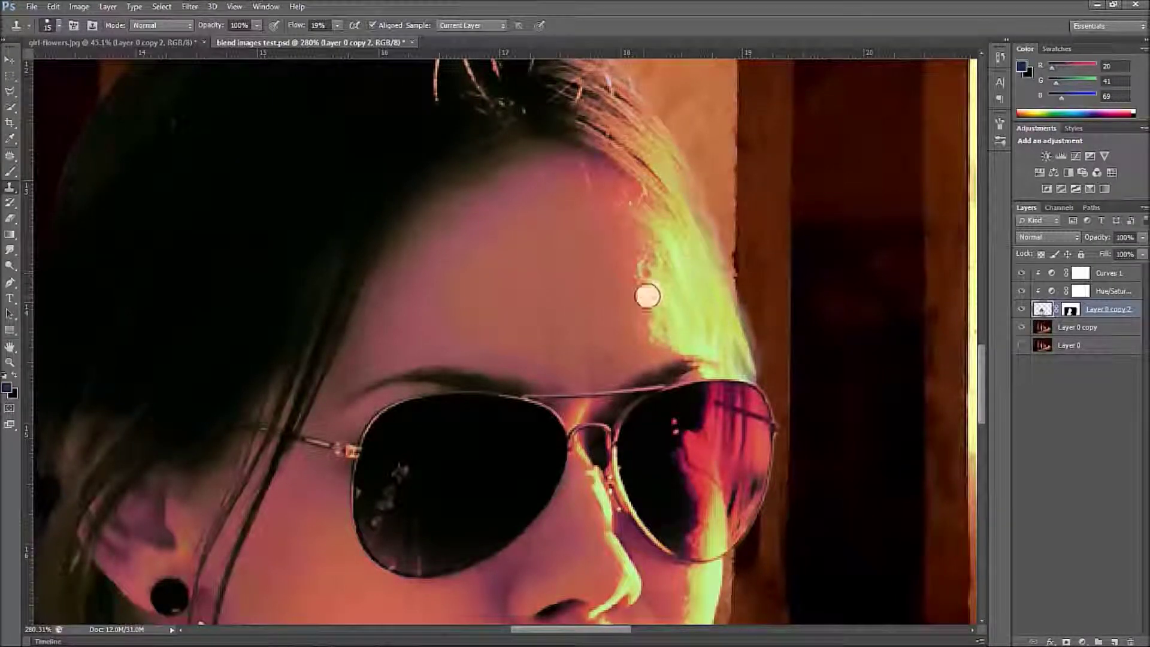
Step: Review the whole composite and compare it with the original photo in girl-flowers.jpg
{"action": "scroll", "coordinate": [621, 310], "scroll_direction": "down", "scroll_amount": 12}
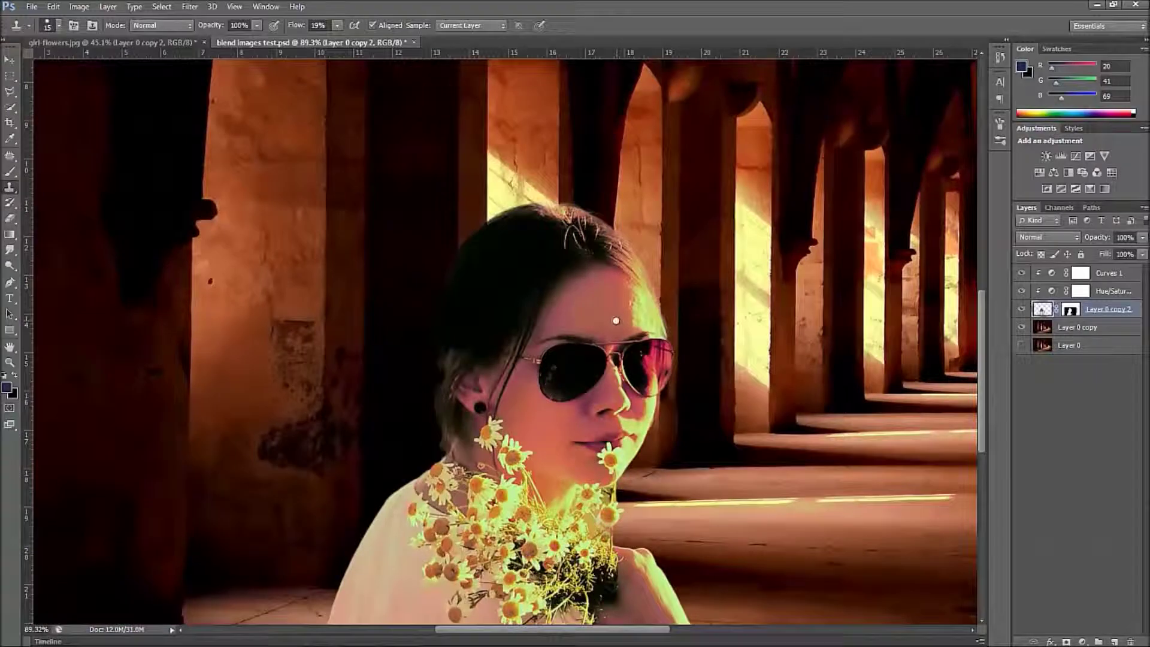
{"action": "scroll", "coordinate": [615, 320], "scroll_direction": "down", "scroll_amount": 5}
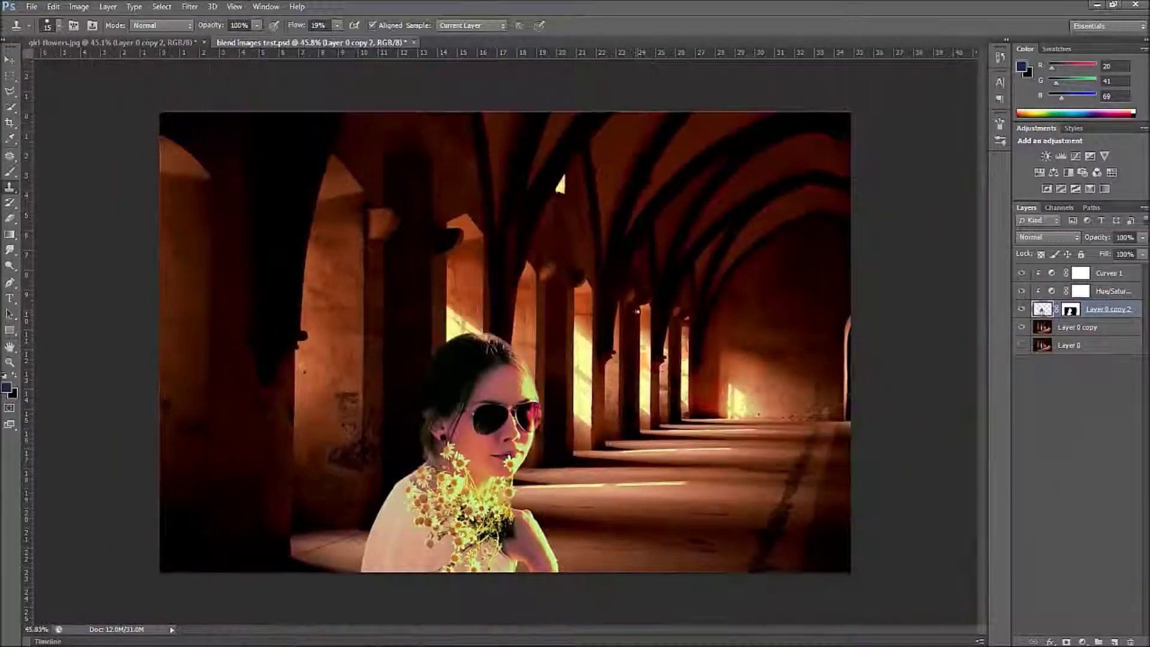
{"action": "scroll", "coordinate": [649, 327], "scroll_direction": "down", "scroll_amount": 1}
{"action": "scroll", "coordinate": [646, 329], "scroll_direction": "up", "scroll_amount": 1}
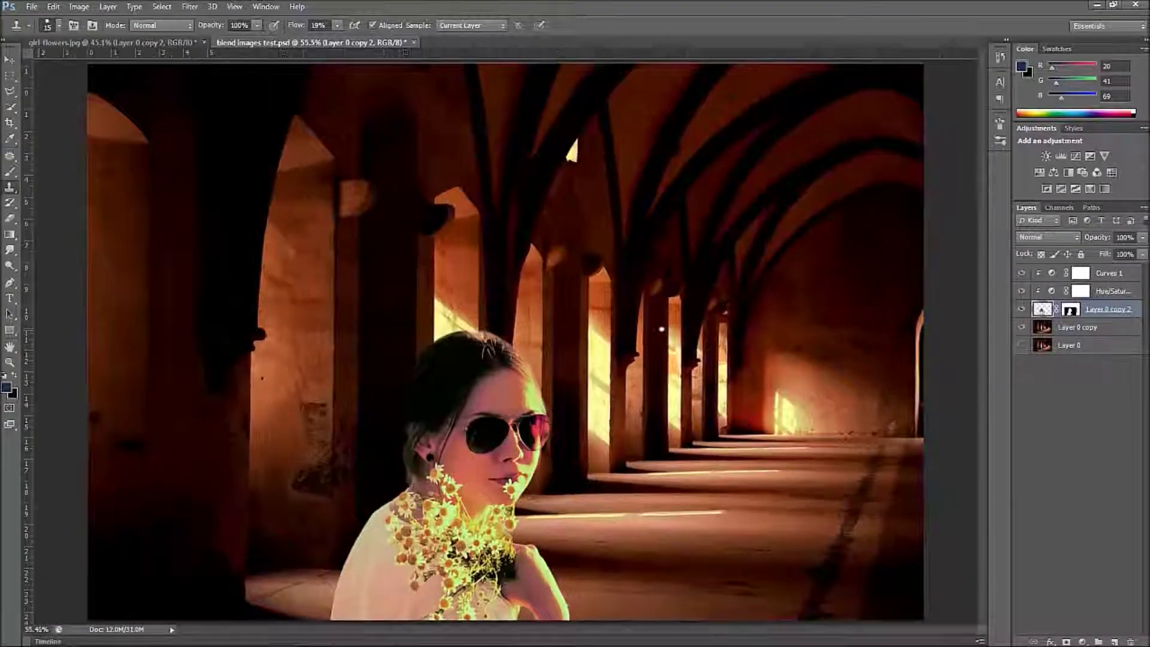
{"action": "left_click", "coordinate": [174, 42]}
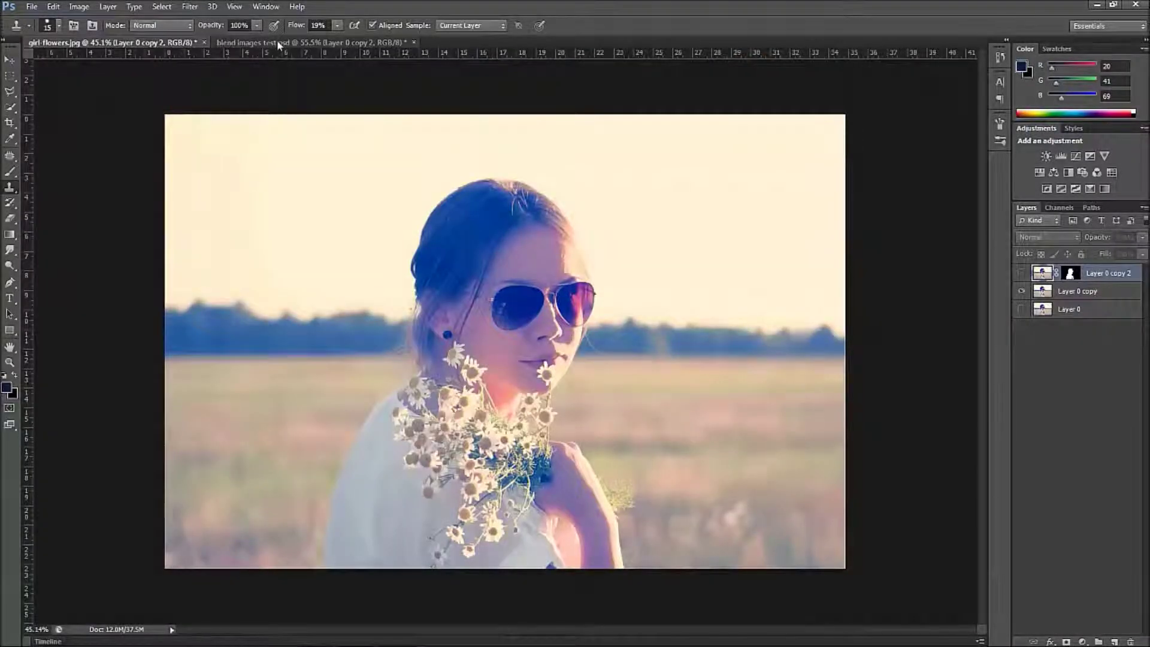
{"action": "left_click", "coordinate": [277, 40]}
Step: Hide and reshow the woman's layer and her two adjustment layers to compare before and after, and switch to the Move tool
{"action": "left_click_drag", "start_coordinate": [1021, 273], "coordinate": [1021, 311]}
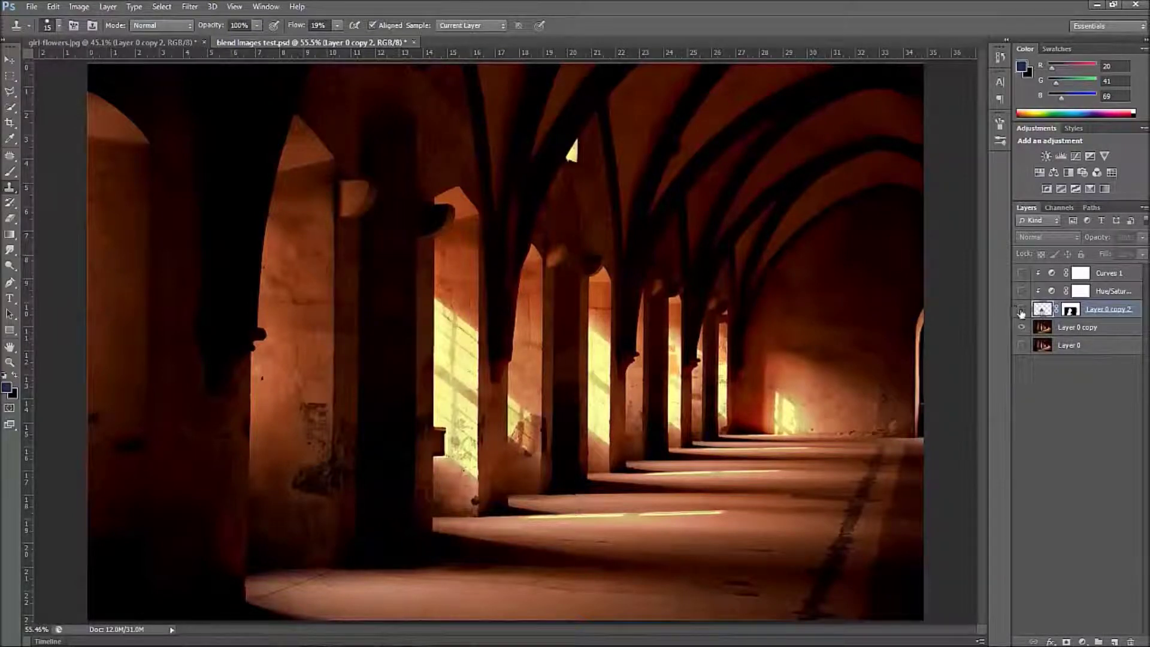
{"action": "left_click", "coordinate": [1022, 311]}
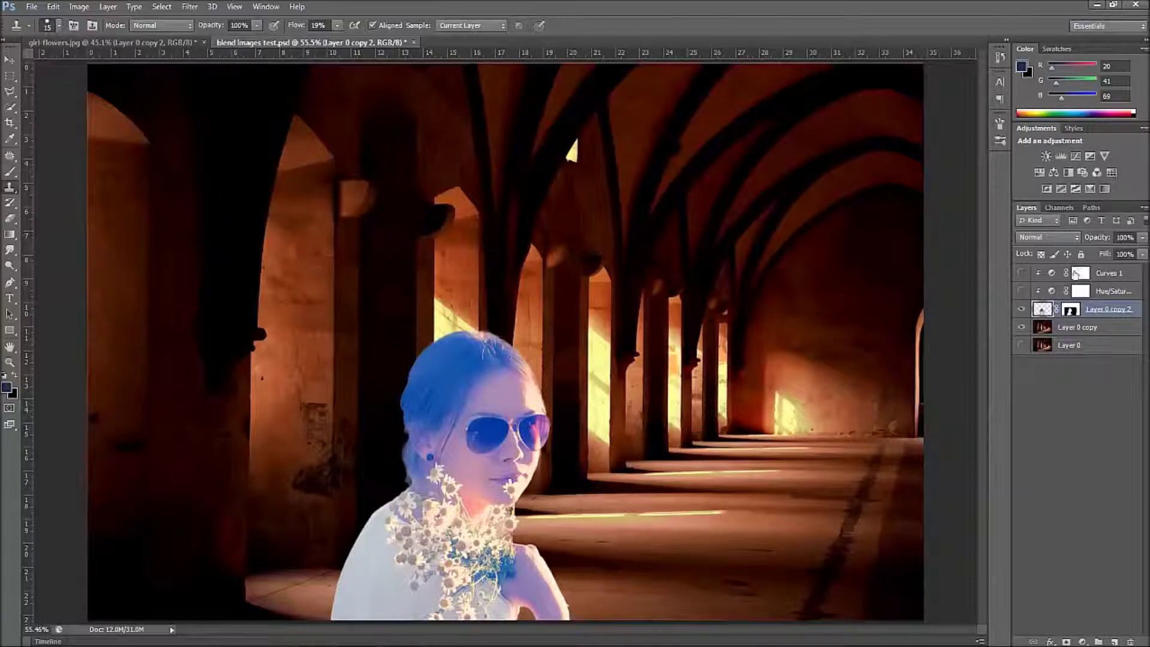
{"action": "left_click", "coordinate": [1021, 291]}
{"action": "left_click", "coordinate": [1021, 273]}
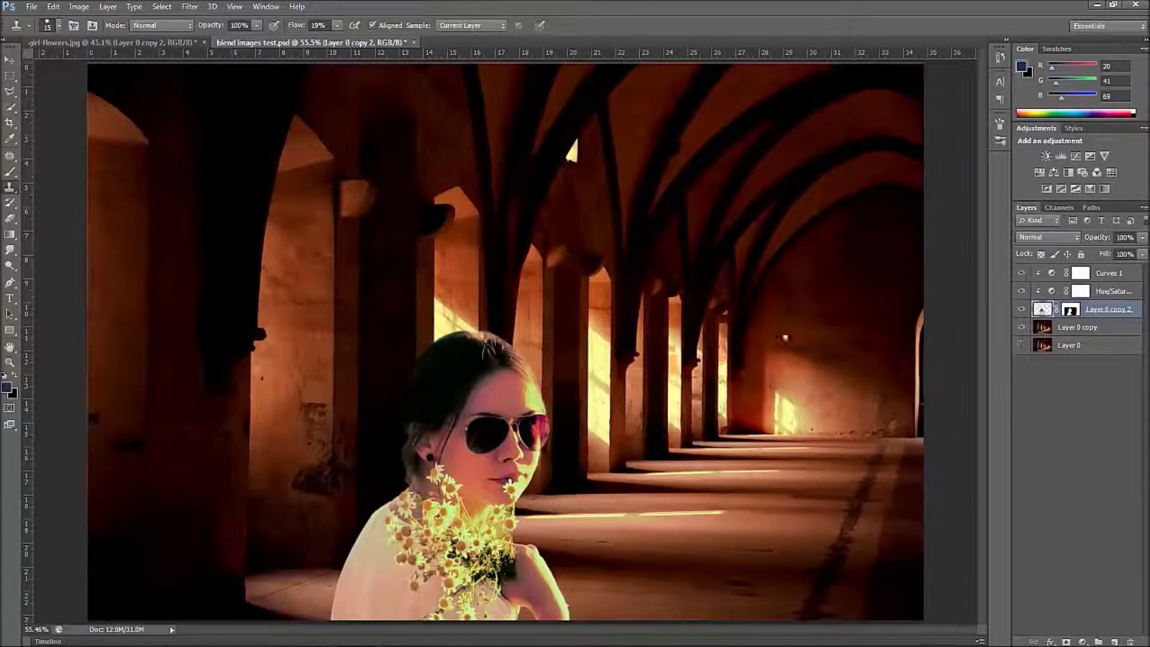
{"action": "scroll", "coordinate": [725, 430], "scroll_direction": "down", "scroll_amount": 1}
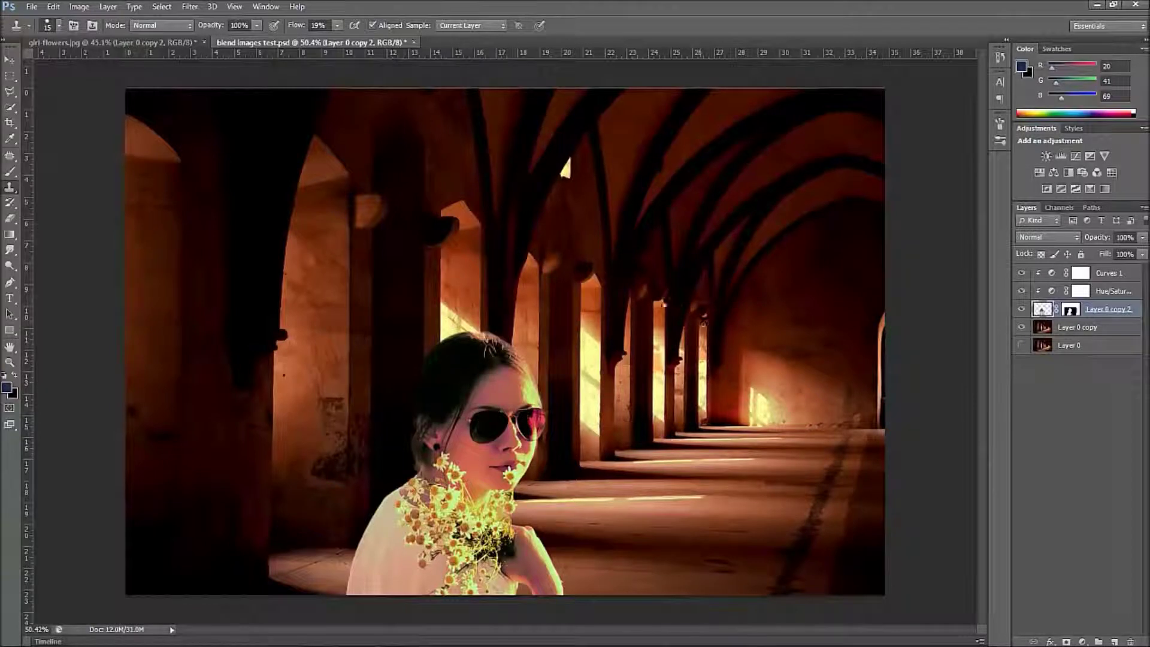
{"action": "left_click", "coordinate": [9, 61]}
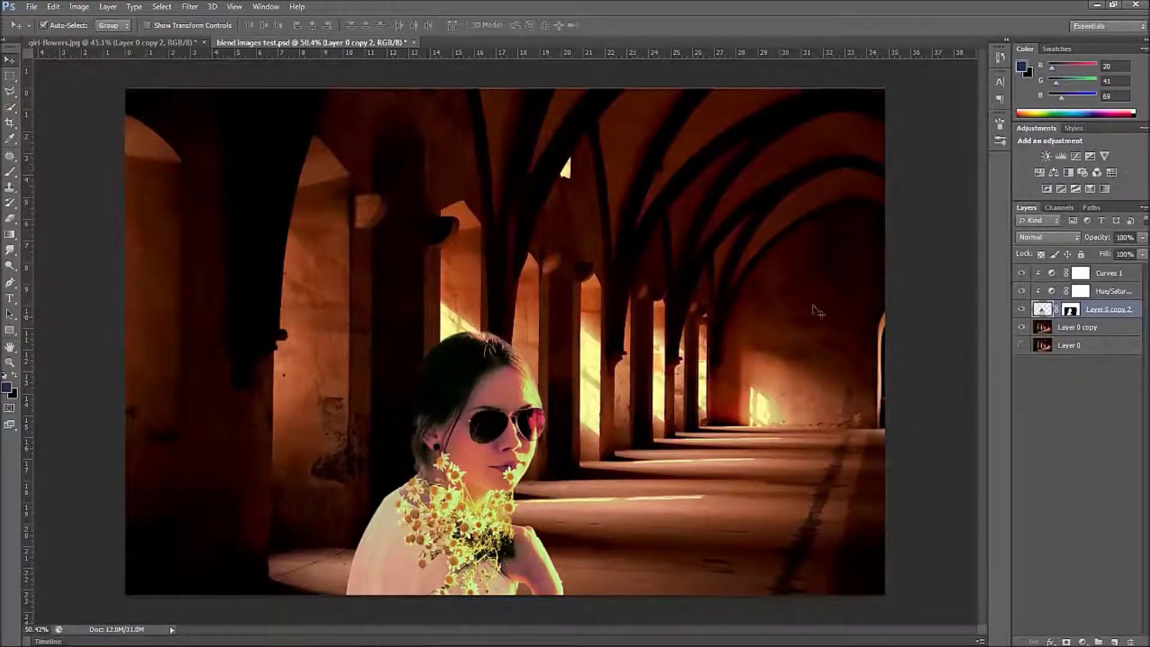